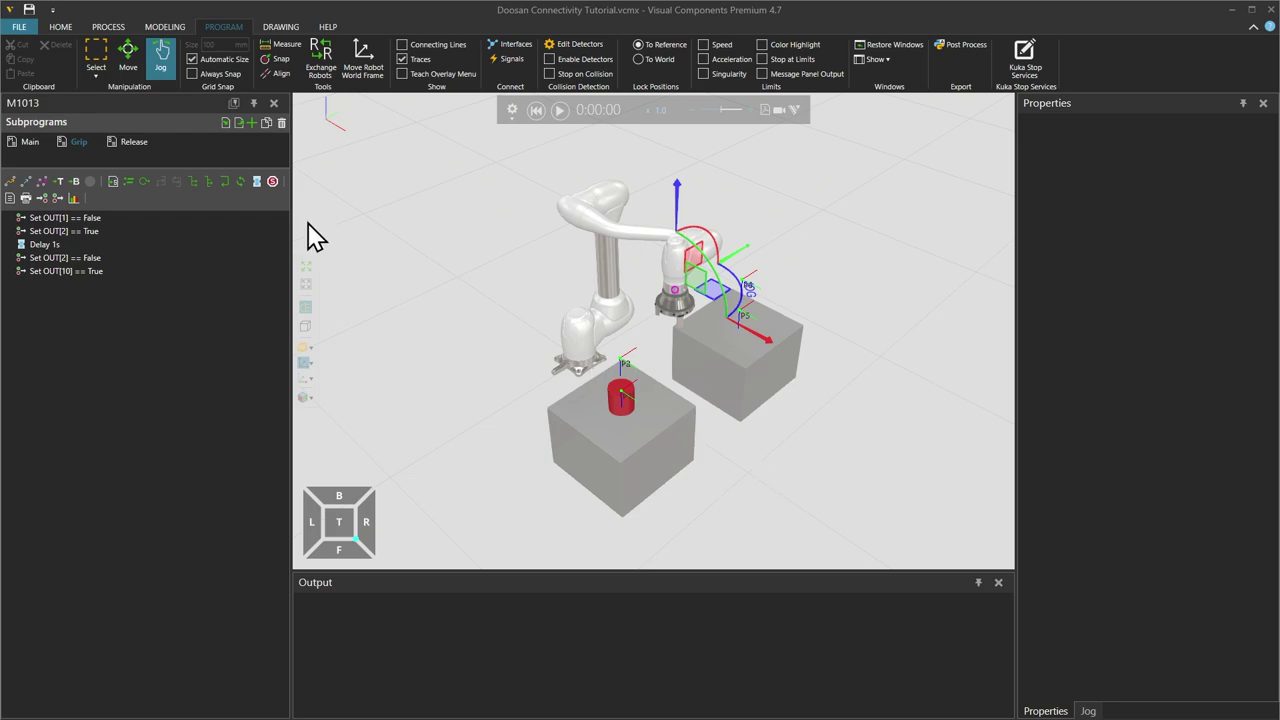
Step: Open the application options
click(21, 26)
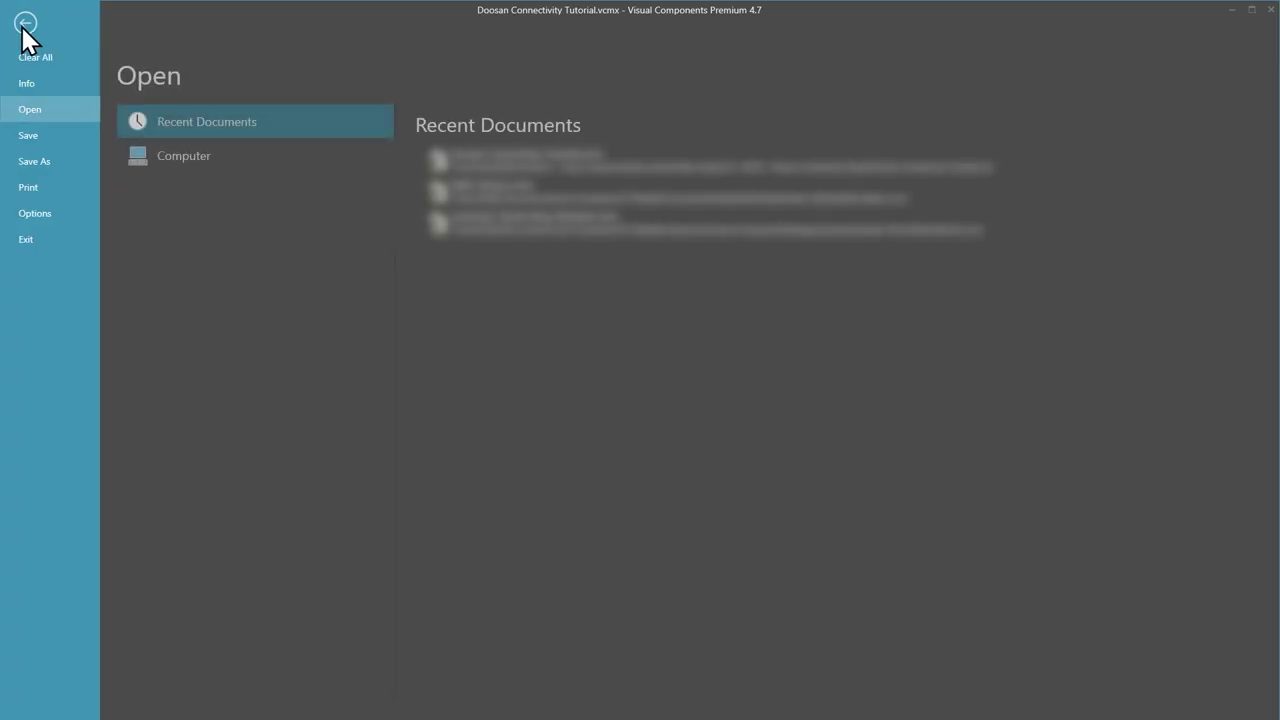
click(40, 215)
click(156, 189)
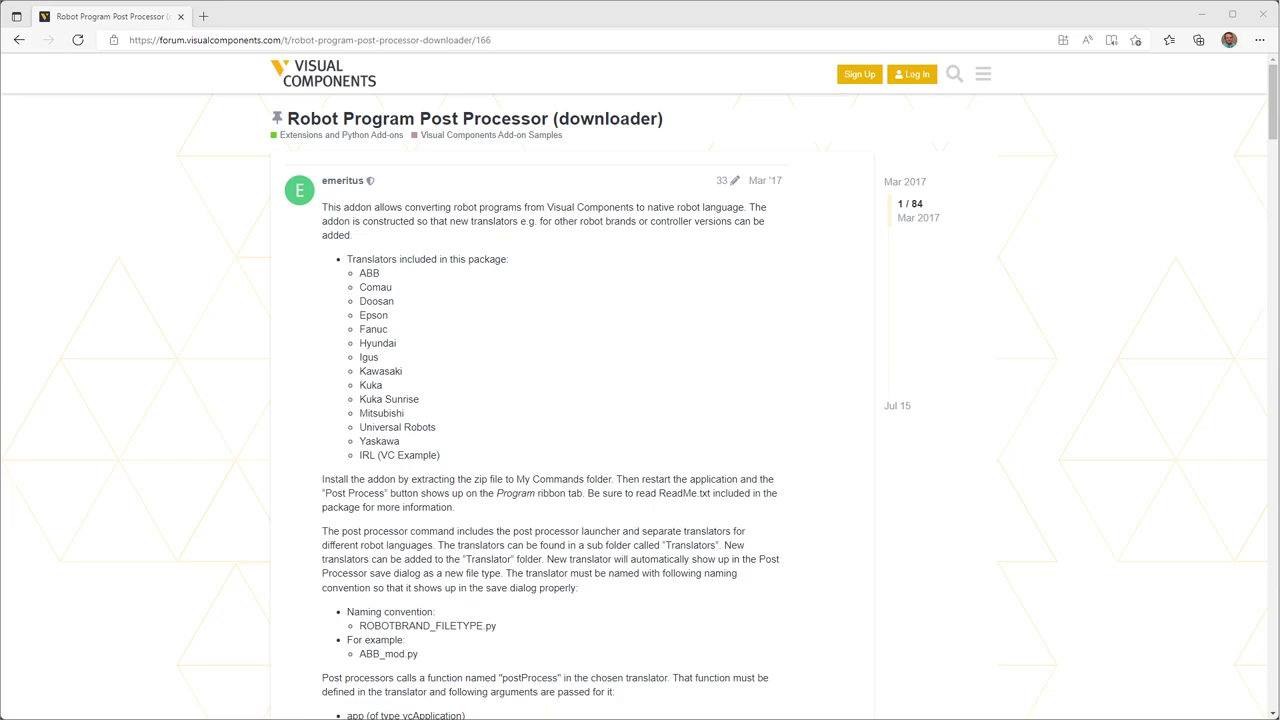
Step: Download RobotPostProcessor_2022_10_13.zip from the forum page in the browser and open the robot programming view in Visual Components
scroll(590, 345, down, 4)
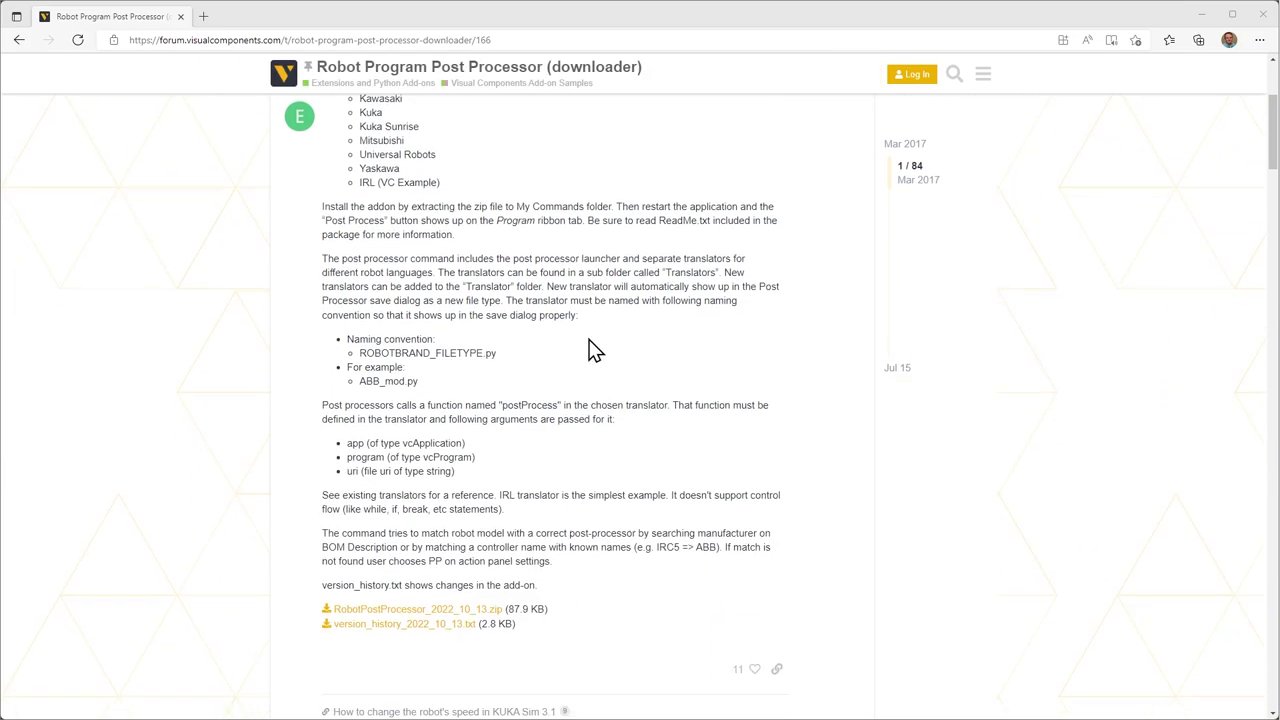
click(429, 484)
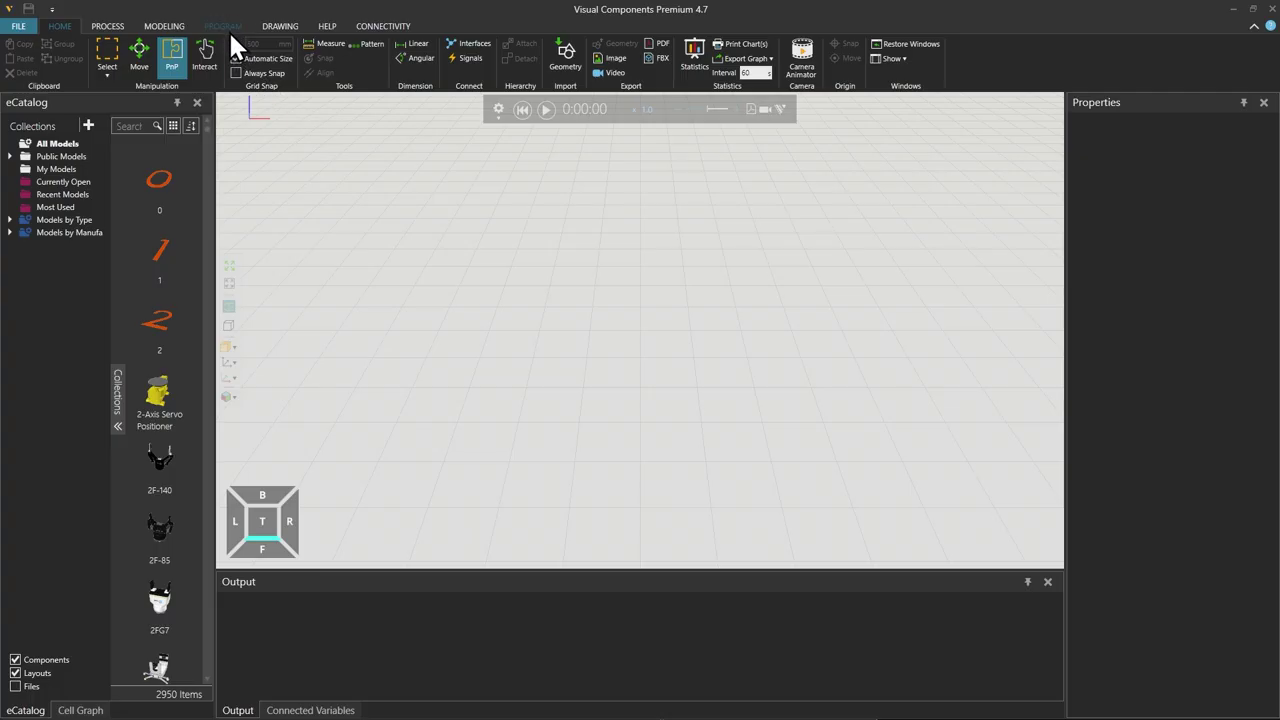
click(226, 28)
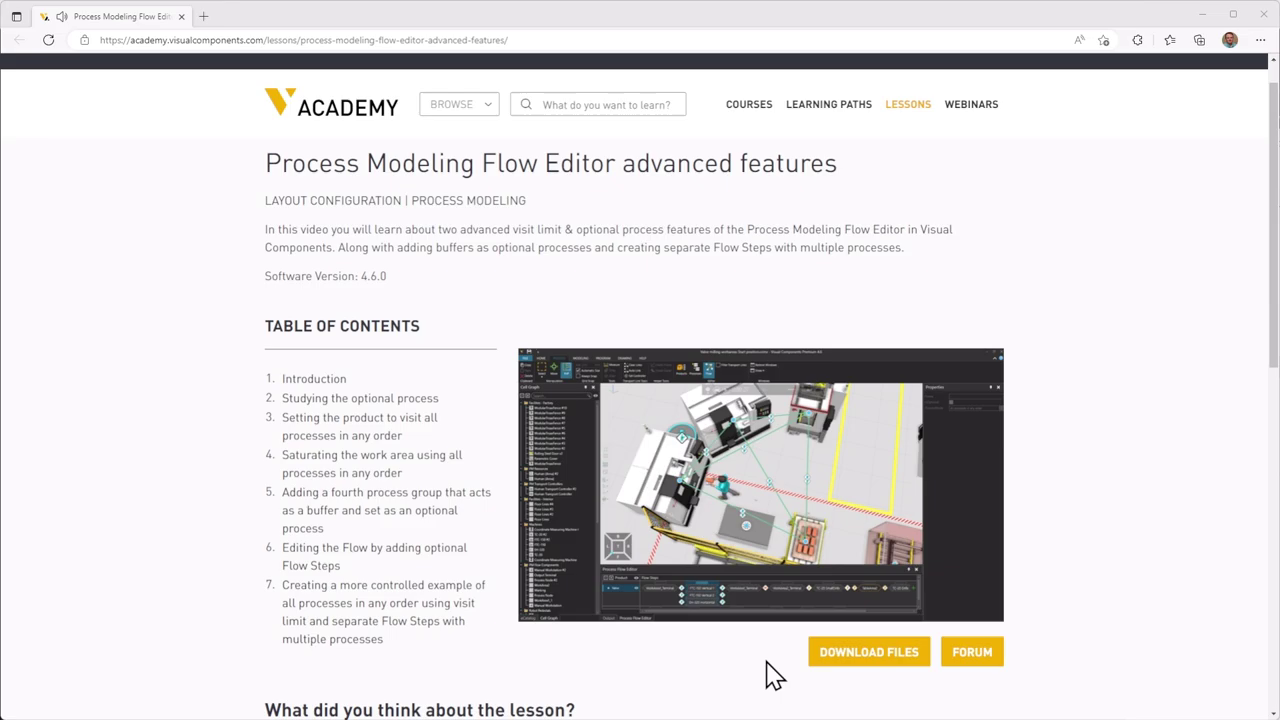
Step: Switch to the Academy lesson page in the browser and download the lesson files
click(855, 672)
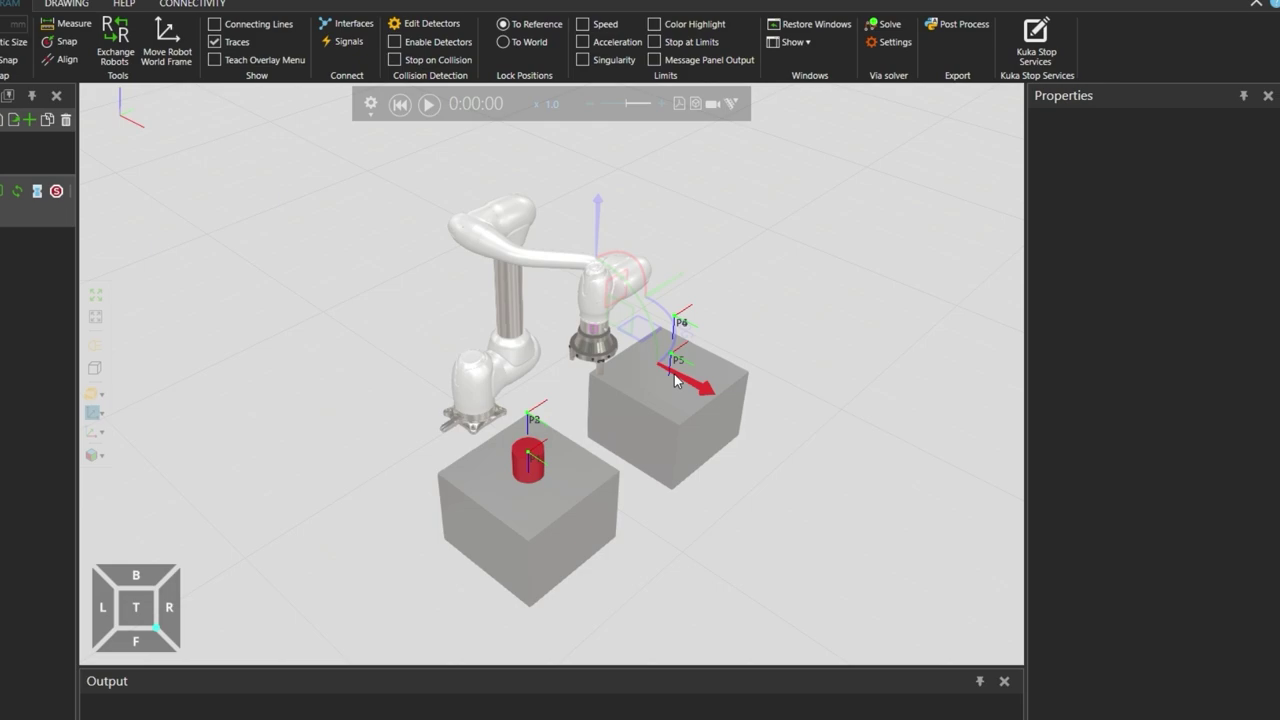
Step: Examine the signal connections between the Generic 3-Jaw Gripper and the M1013 robot
click(340, 42)
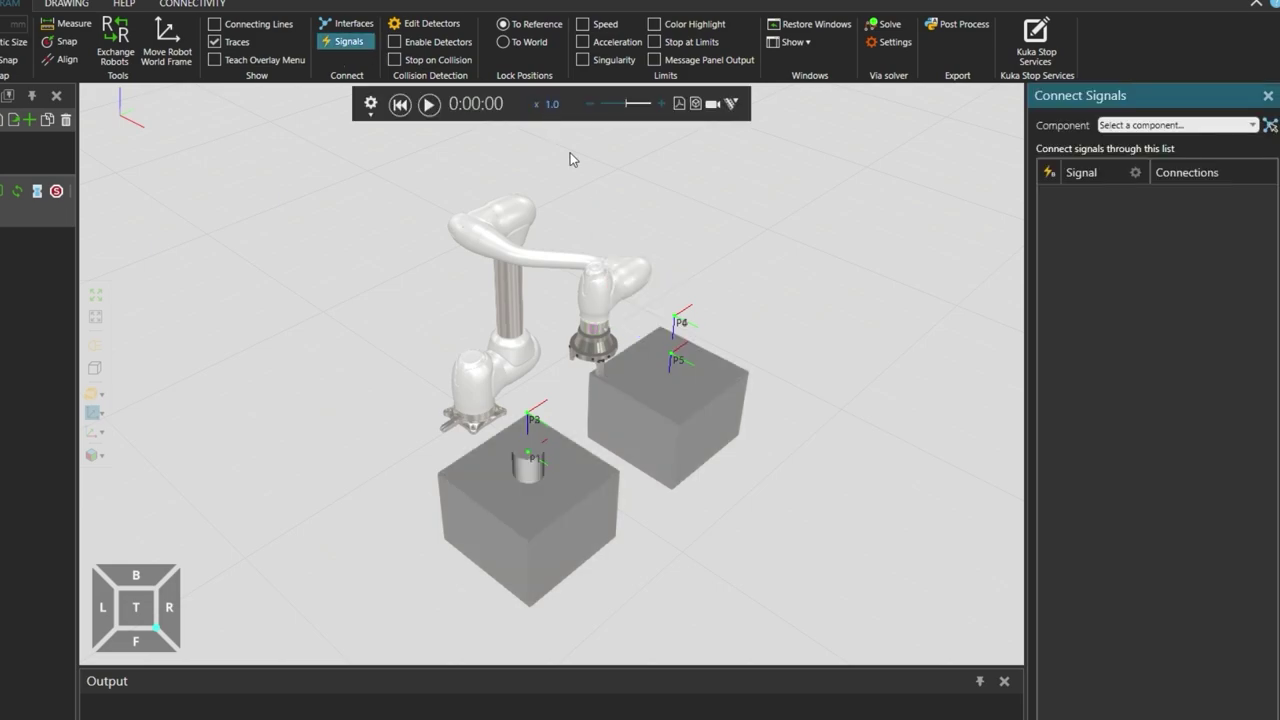
click(600, 350)
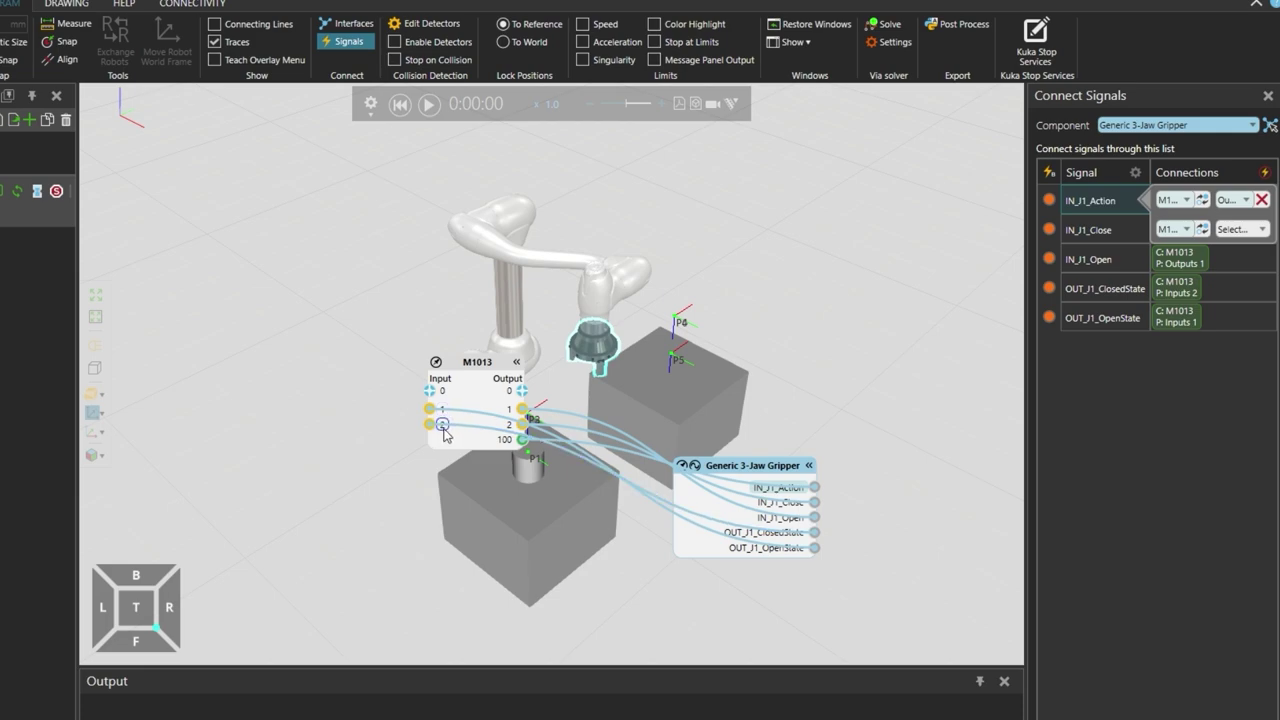
click(362, 45)
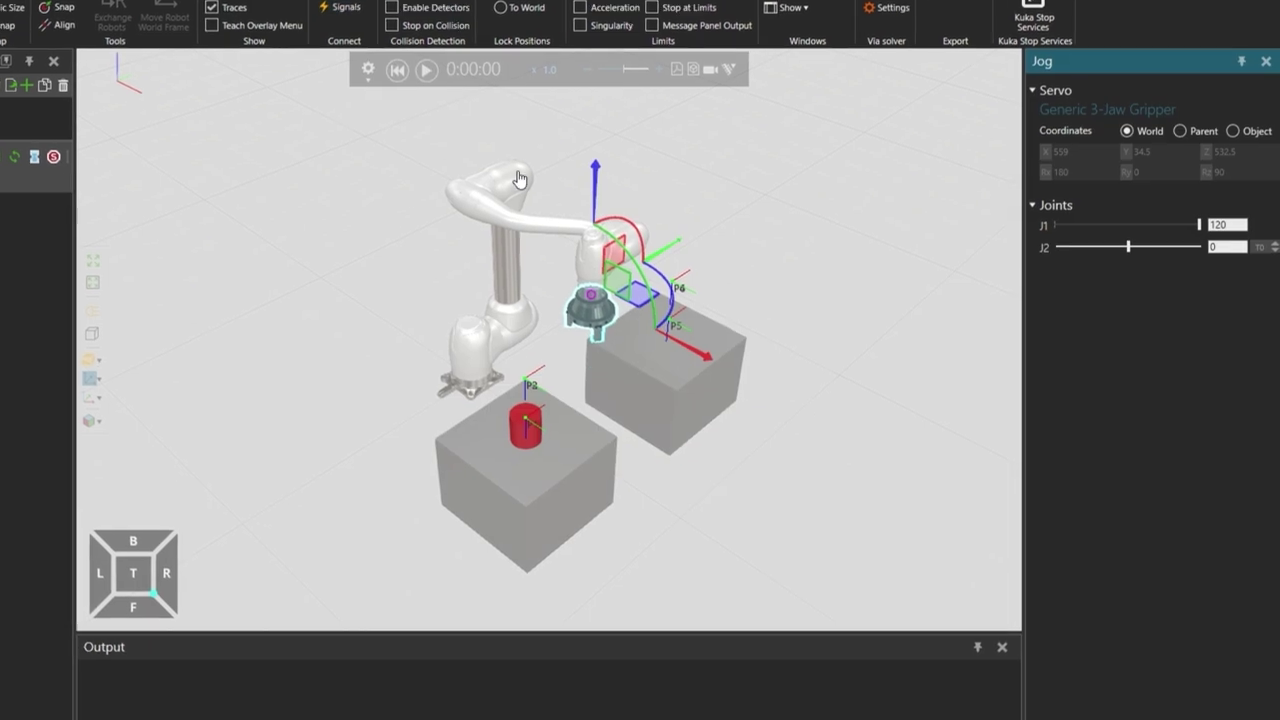
Step: Inspect the M1013 robot's signal action configuration for output 1 and output 10
click(507, 230)
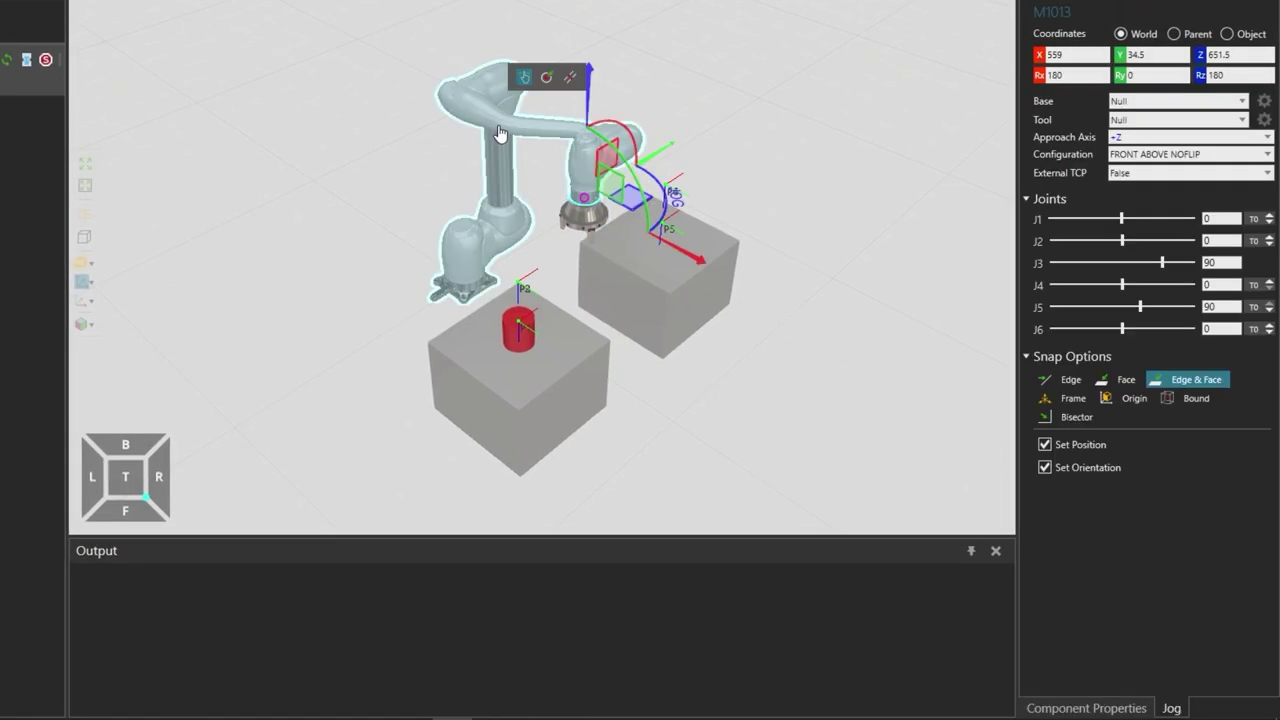
click(1094, 709)
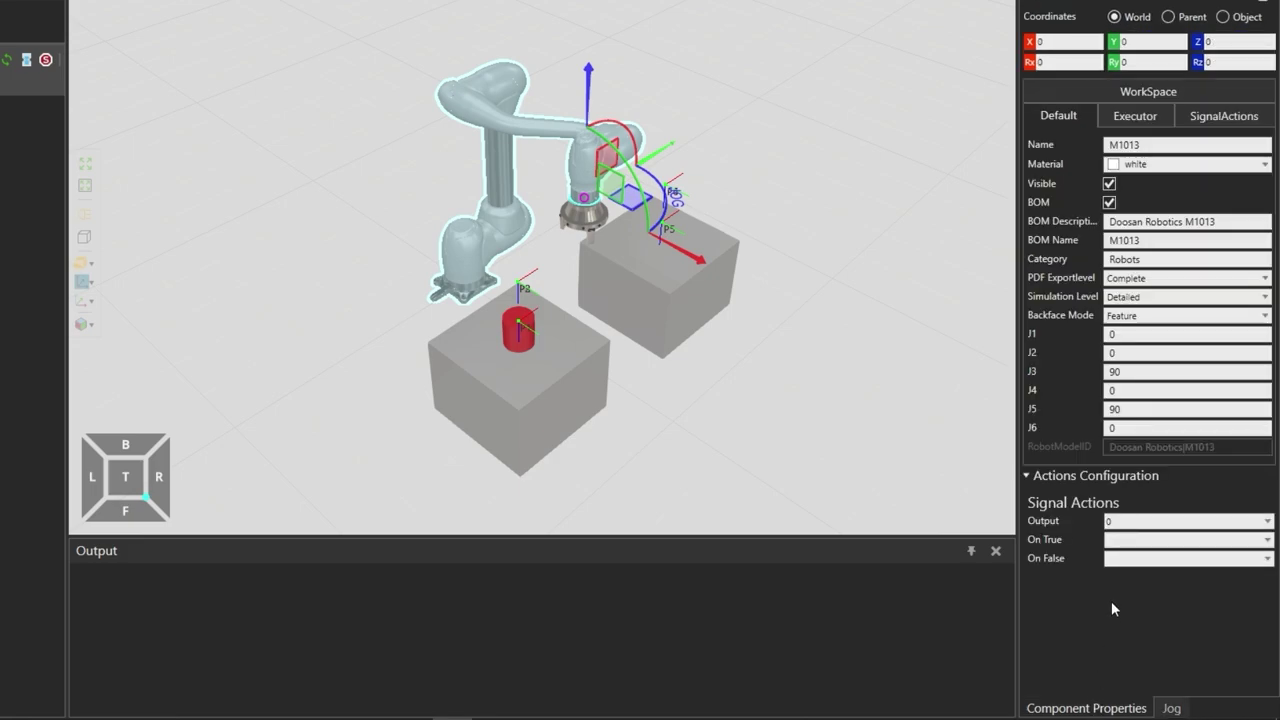
click(1125, 524)
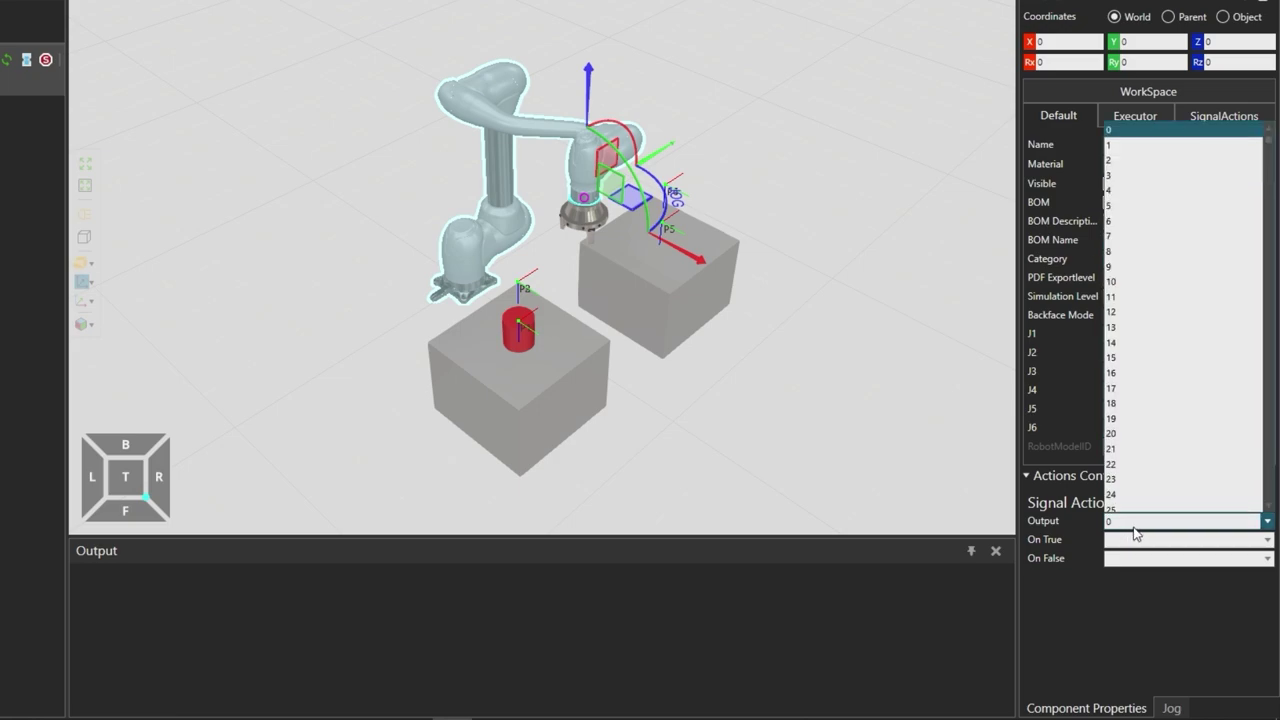
click(1145, 146)
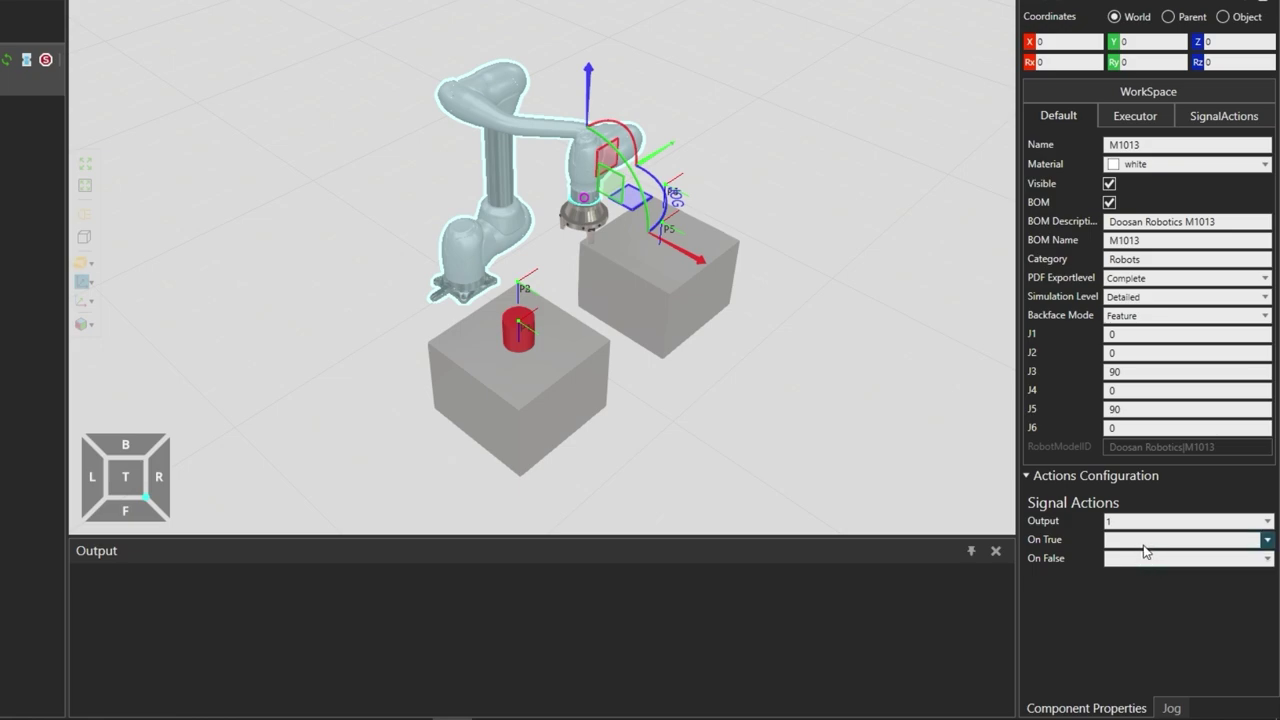
click(1172, 521)
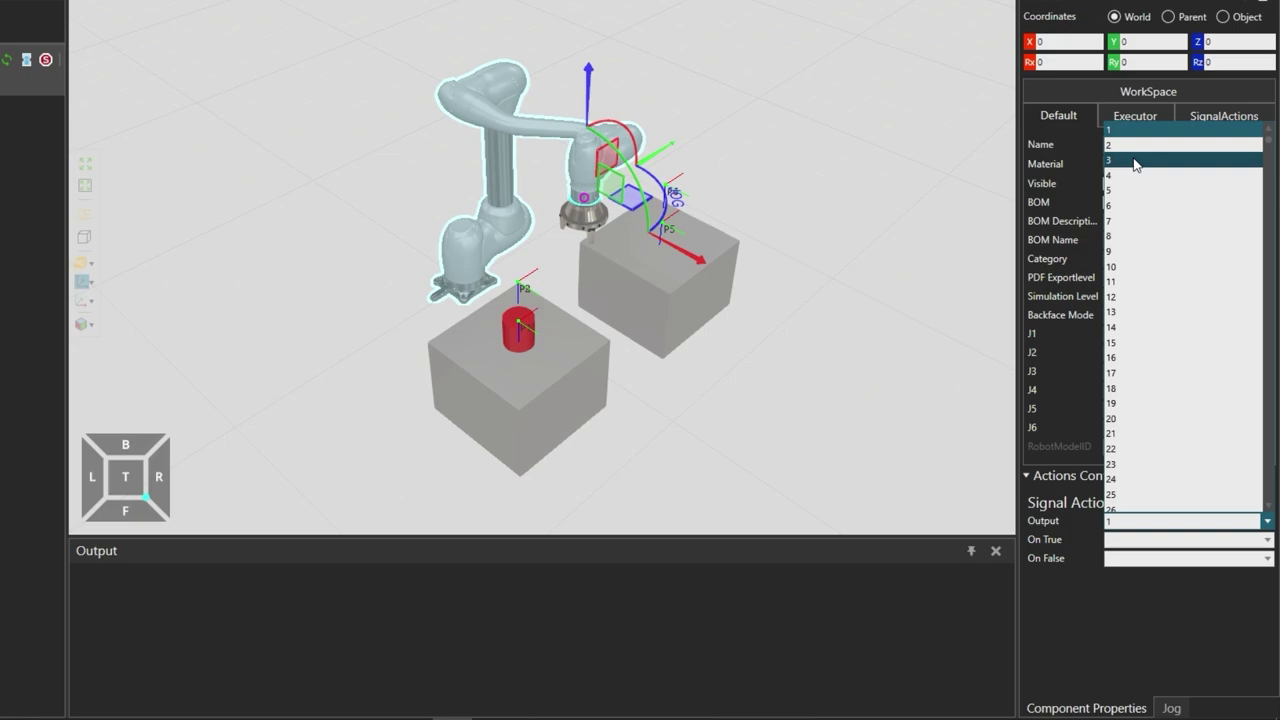
click(1140, 267)
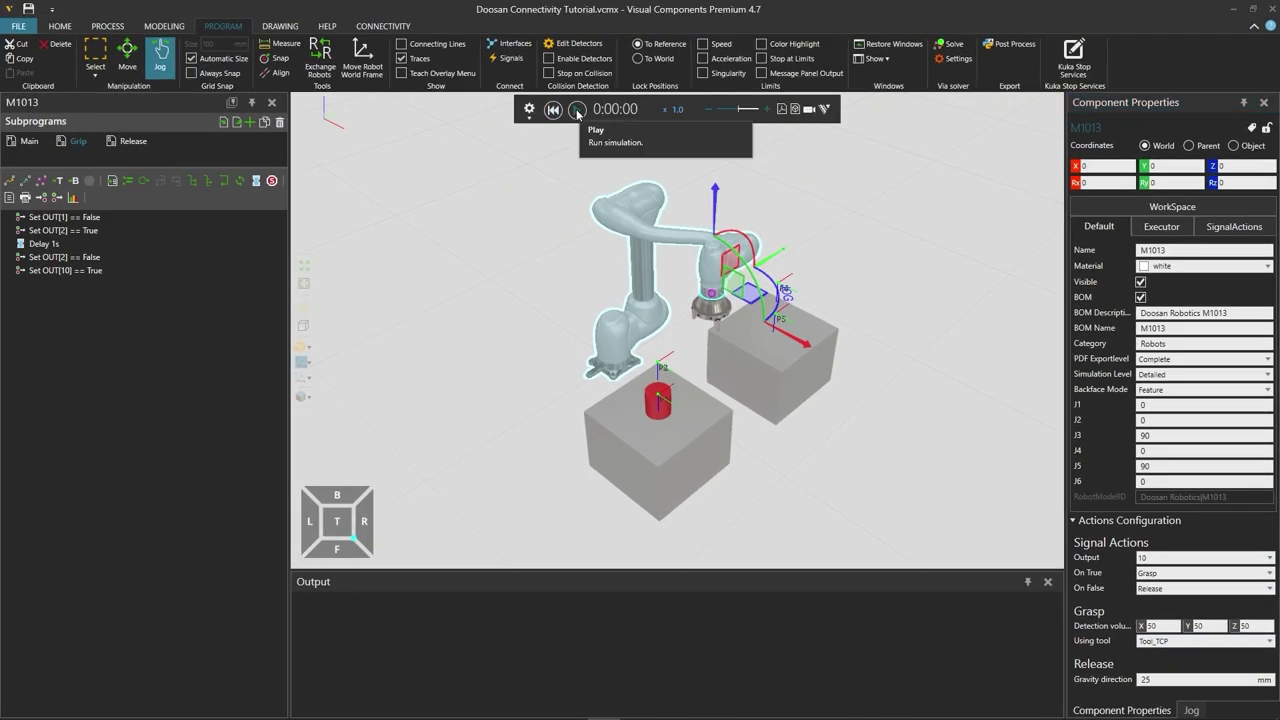
Step: Simulate the M1013 robot program, view its Grip subprogram and reset the simulation
click(577, 110)
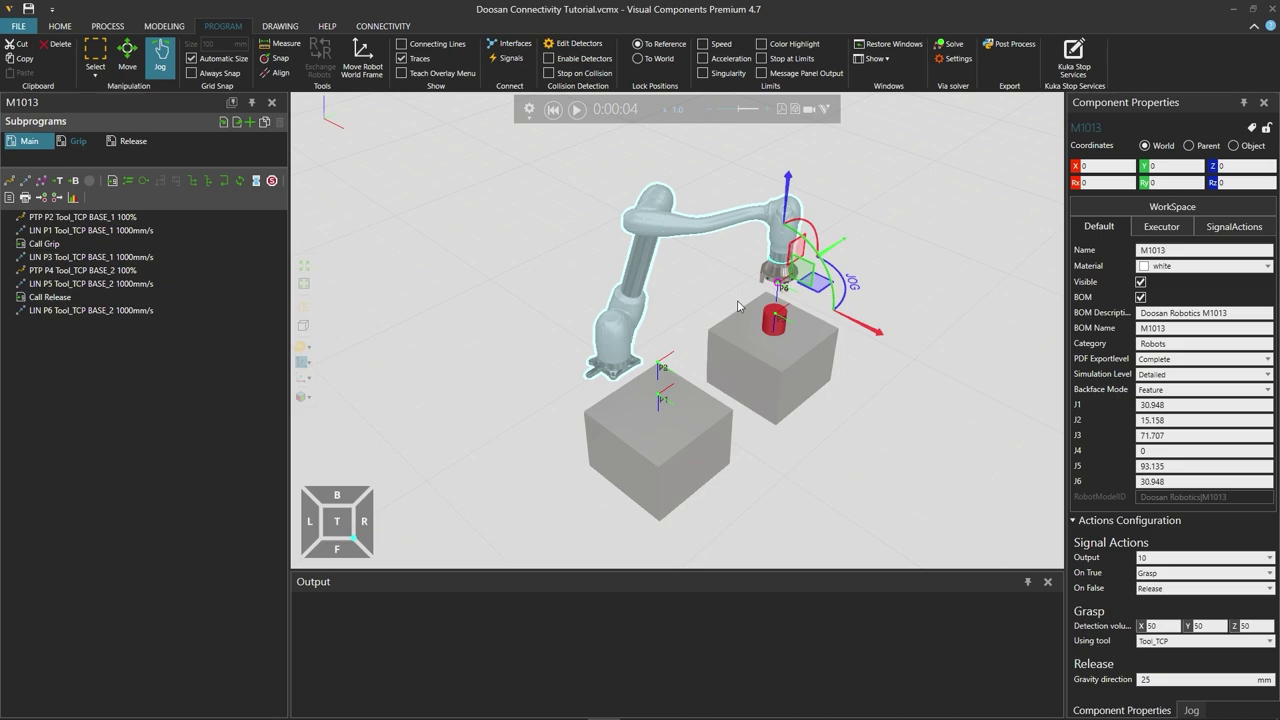
click(72, 141)
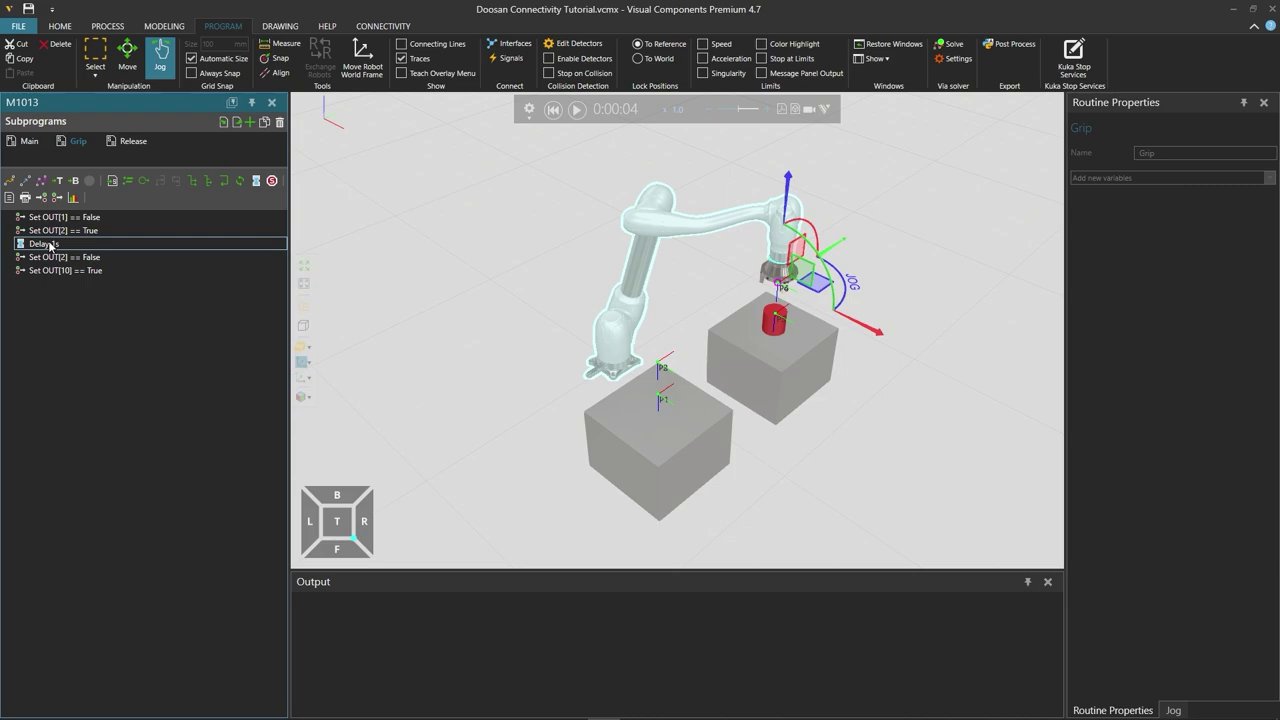
click(552, 110)
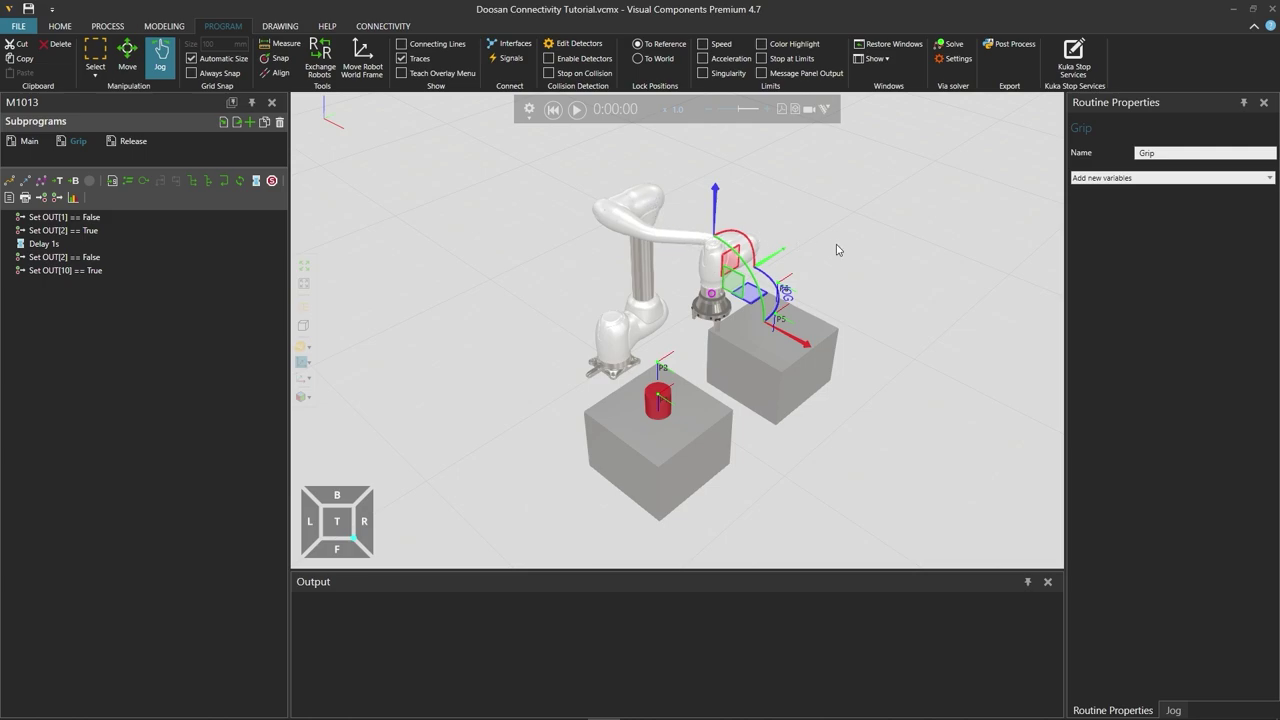
Step: Set the post processor's output to a Doosan robot program file named test.drl in the Downloads folder
click(1009, 45)
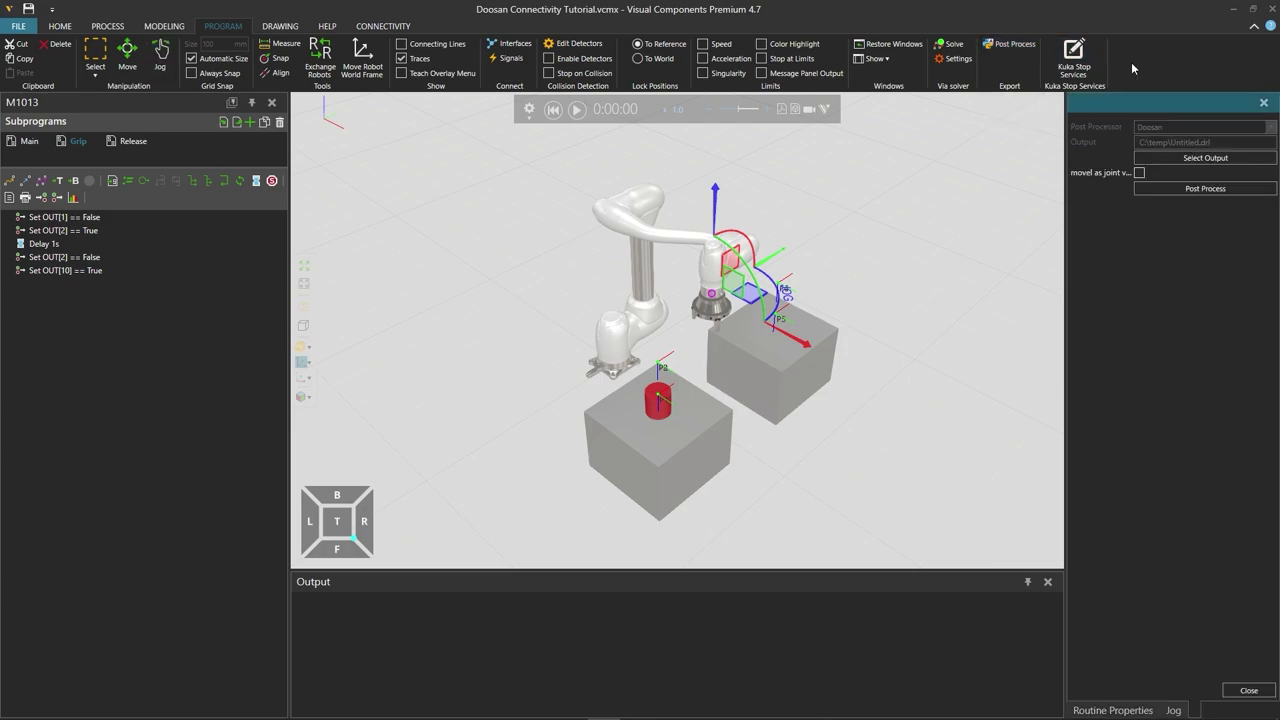
click(1191, 160)
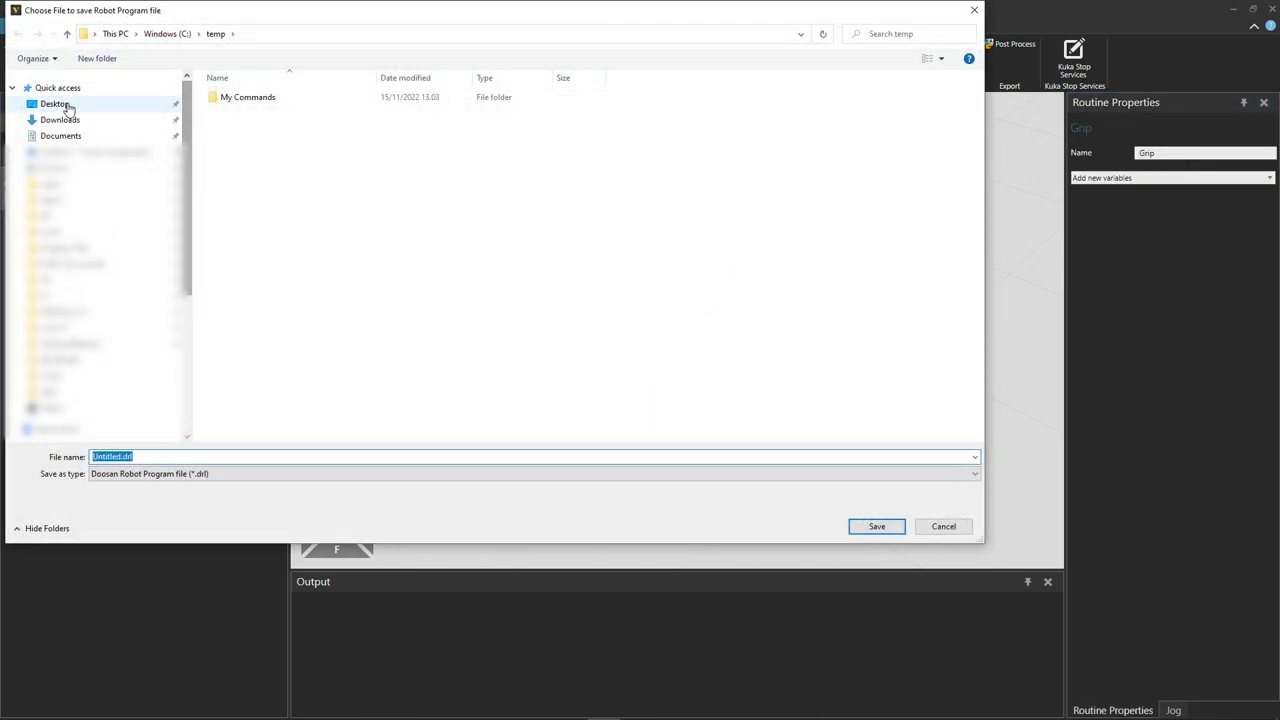
click(60, 121)
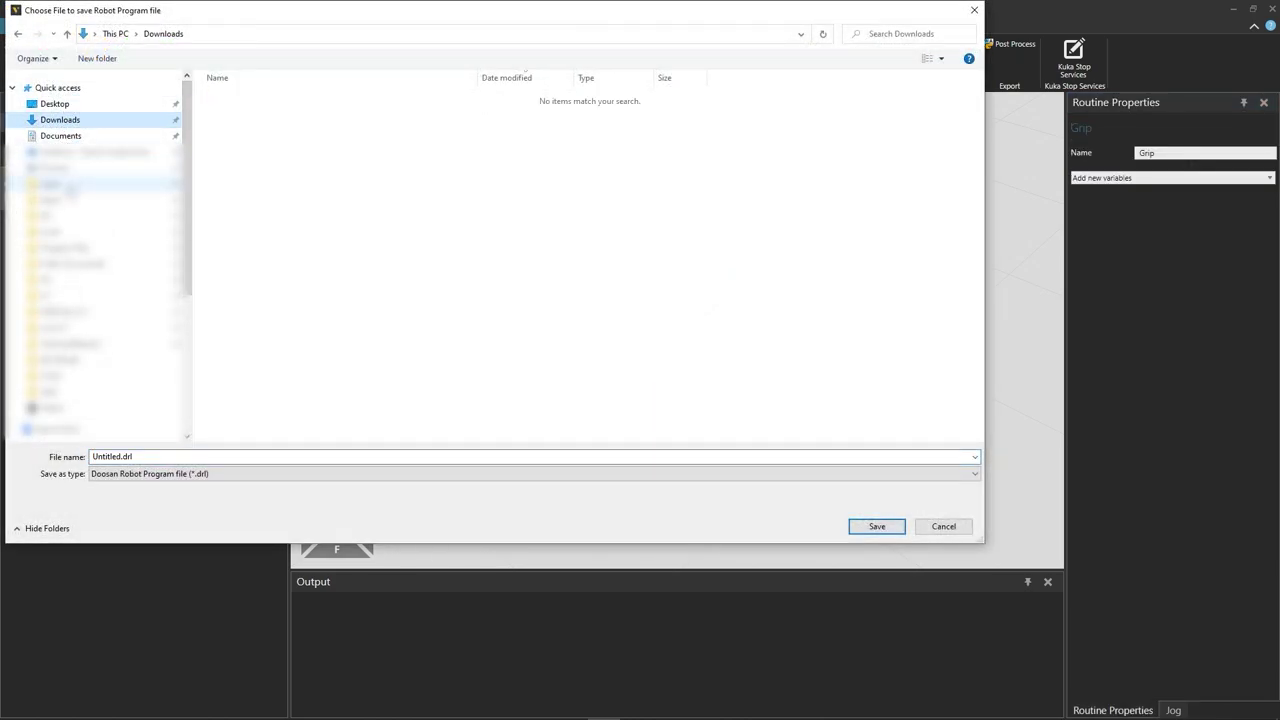
double_click(104, 456)
text(test)
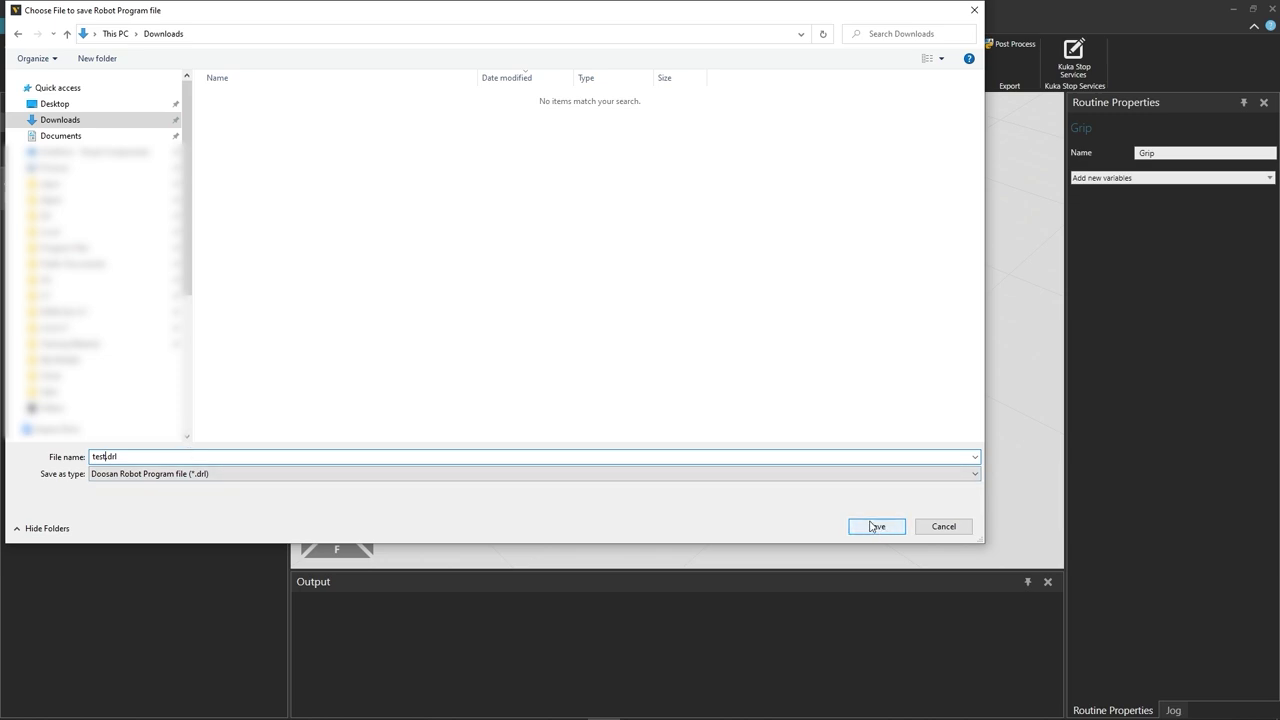
click(876, 527)
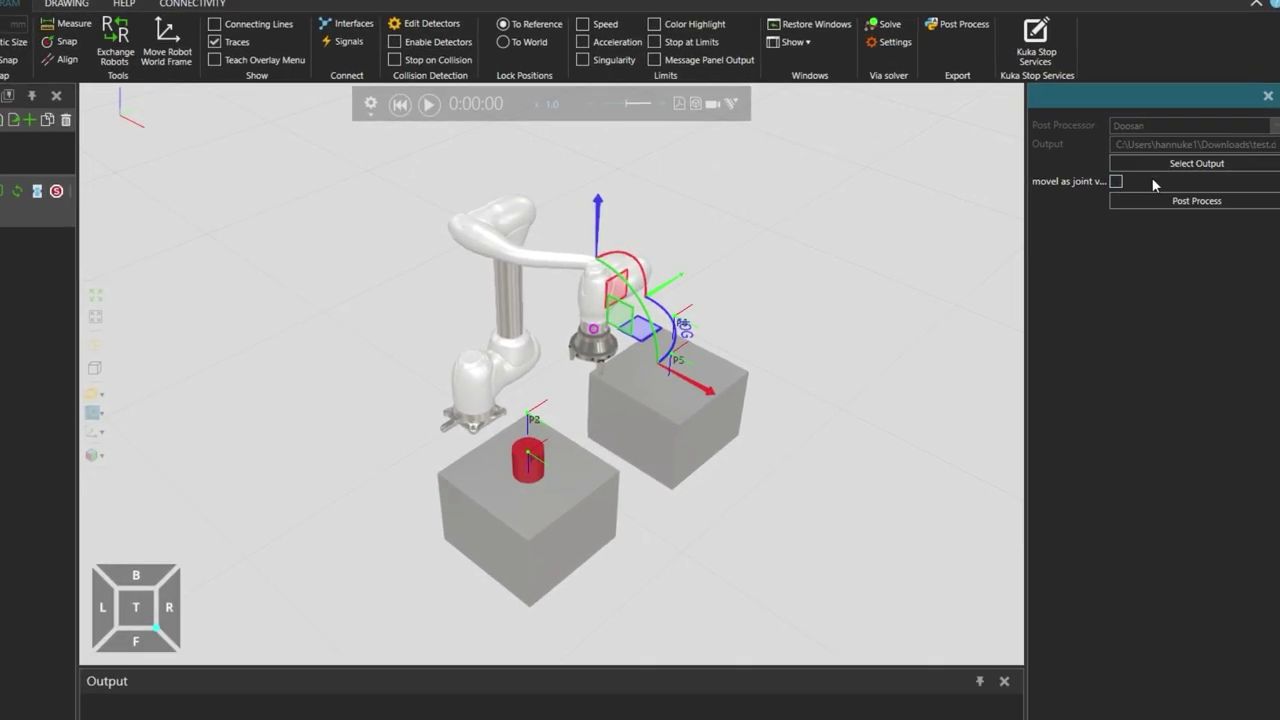
Step: Post-process the robot program to the chosen file and highlight its saved path in the output messages
click(1177, 199)
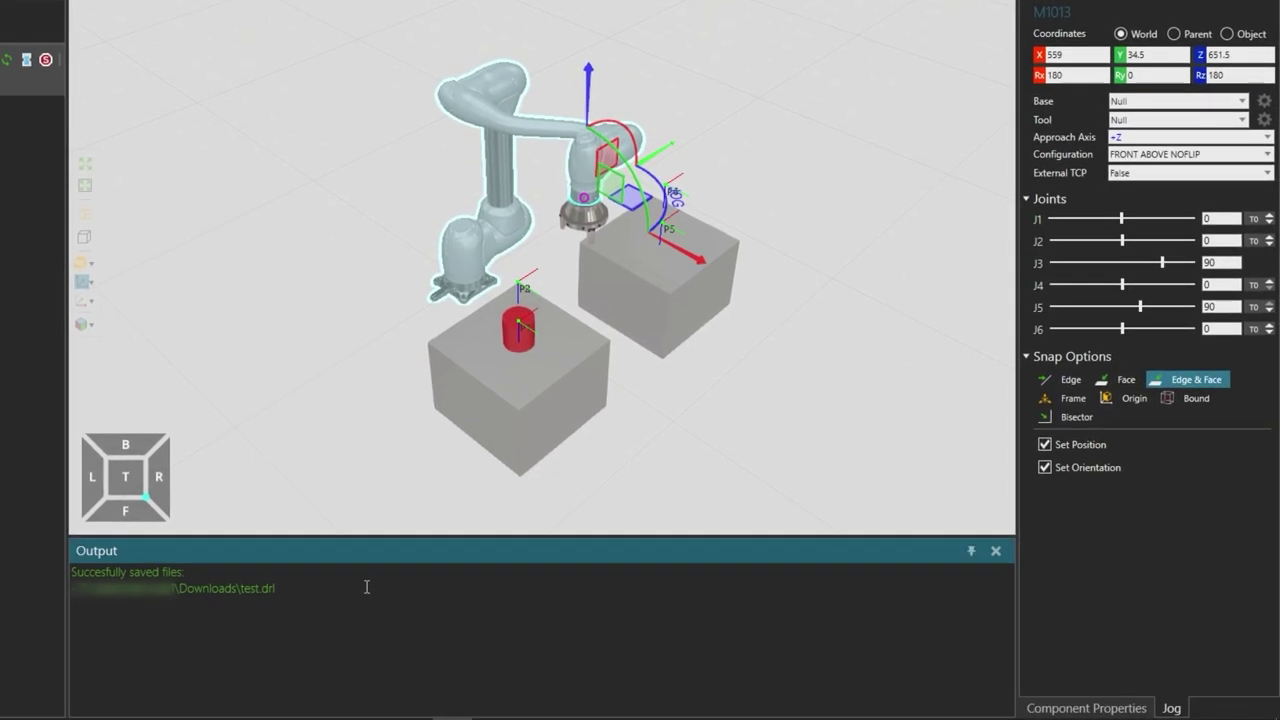
drag(374, 708, 84, 713)
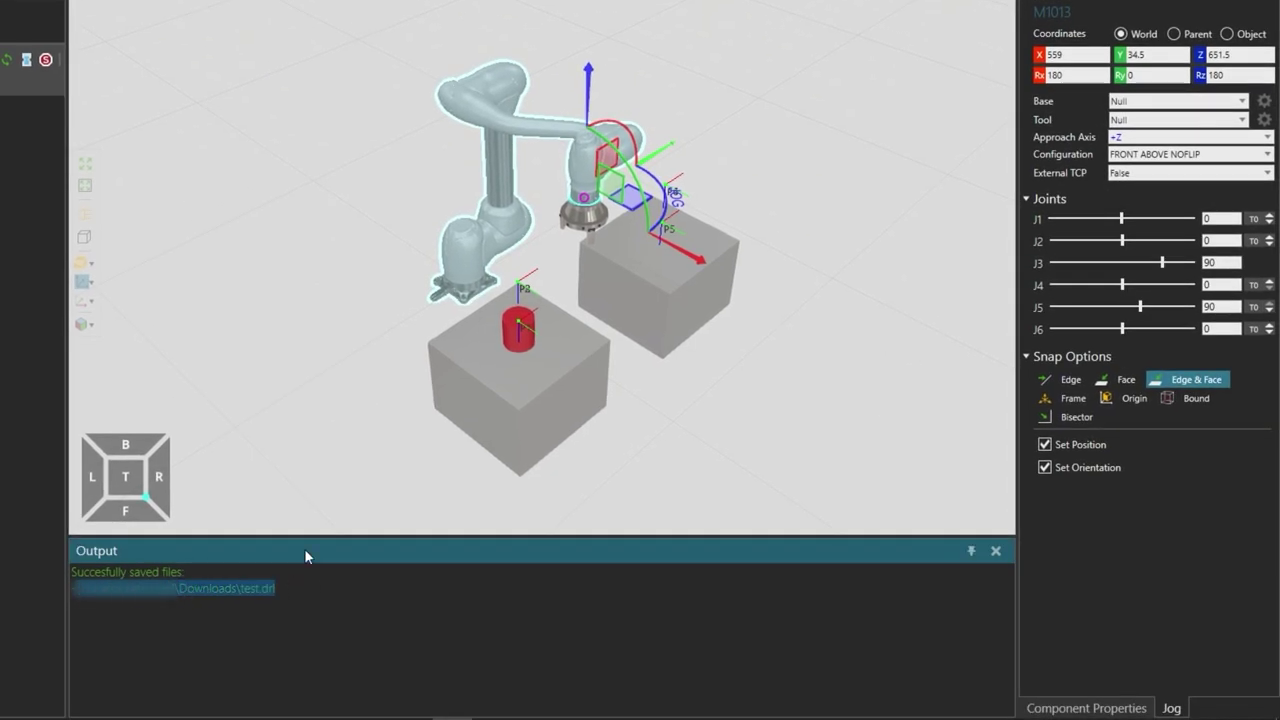
click(396, 425)
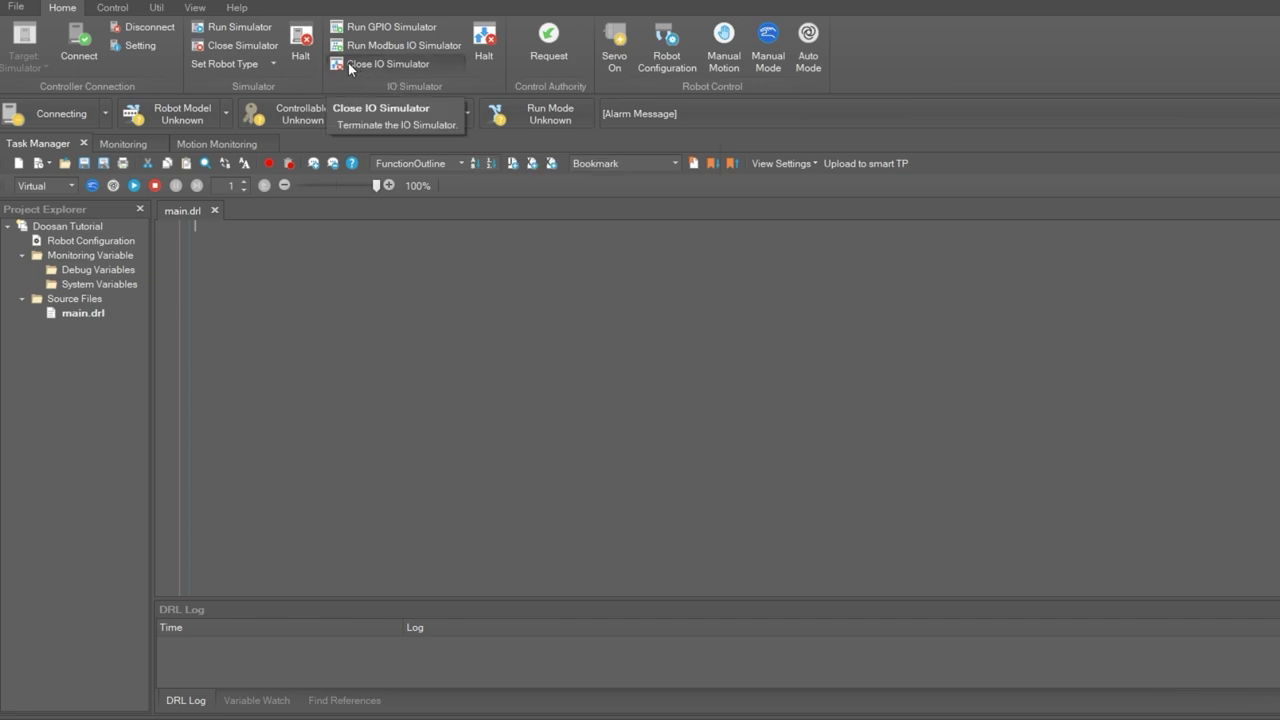
Step: Switch to the Doosan robot programming software and set the simulator's robot type to M1013
click(270, 66)
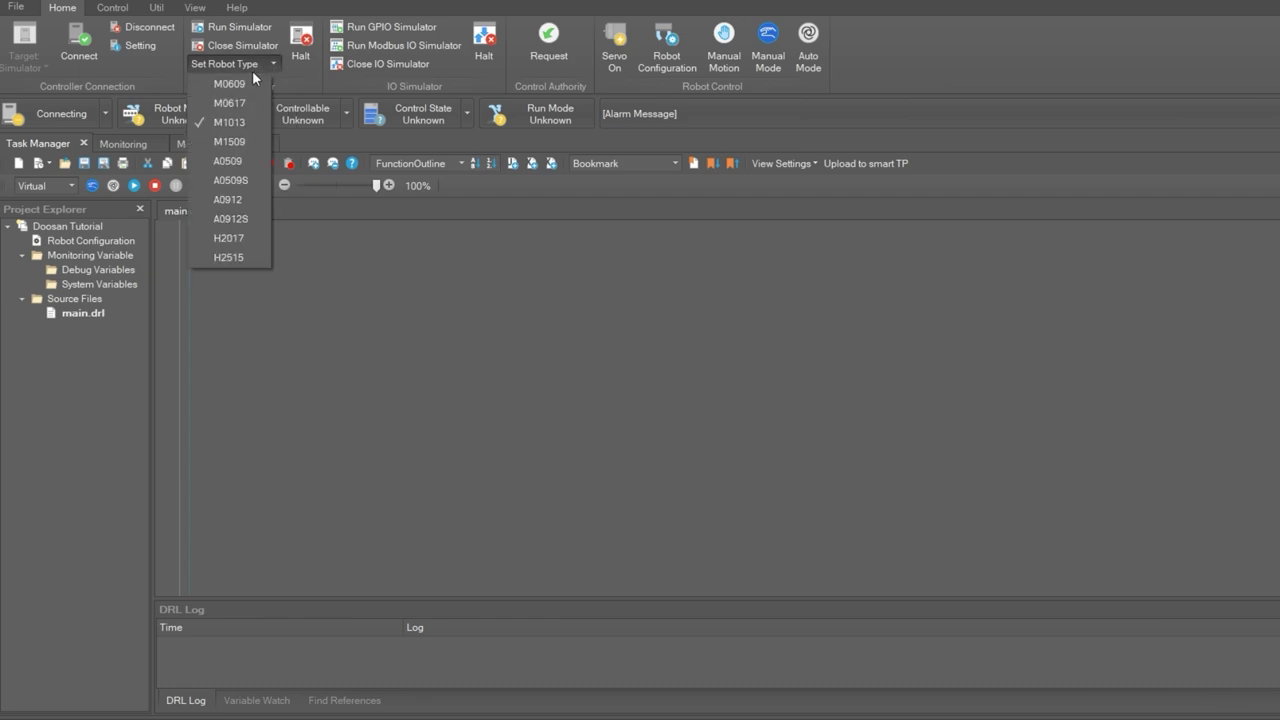
click(236, 122)
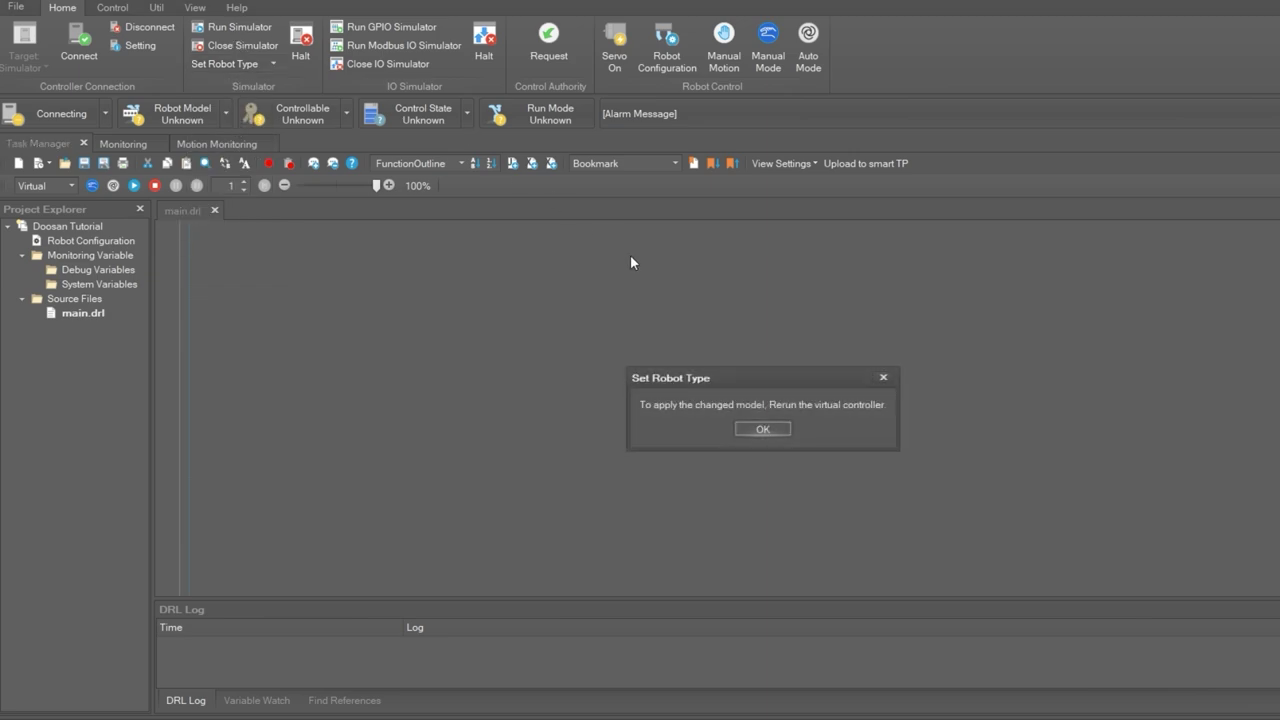
click(757, 432)
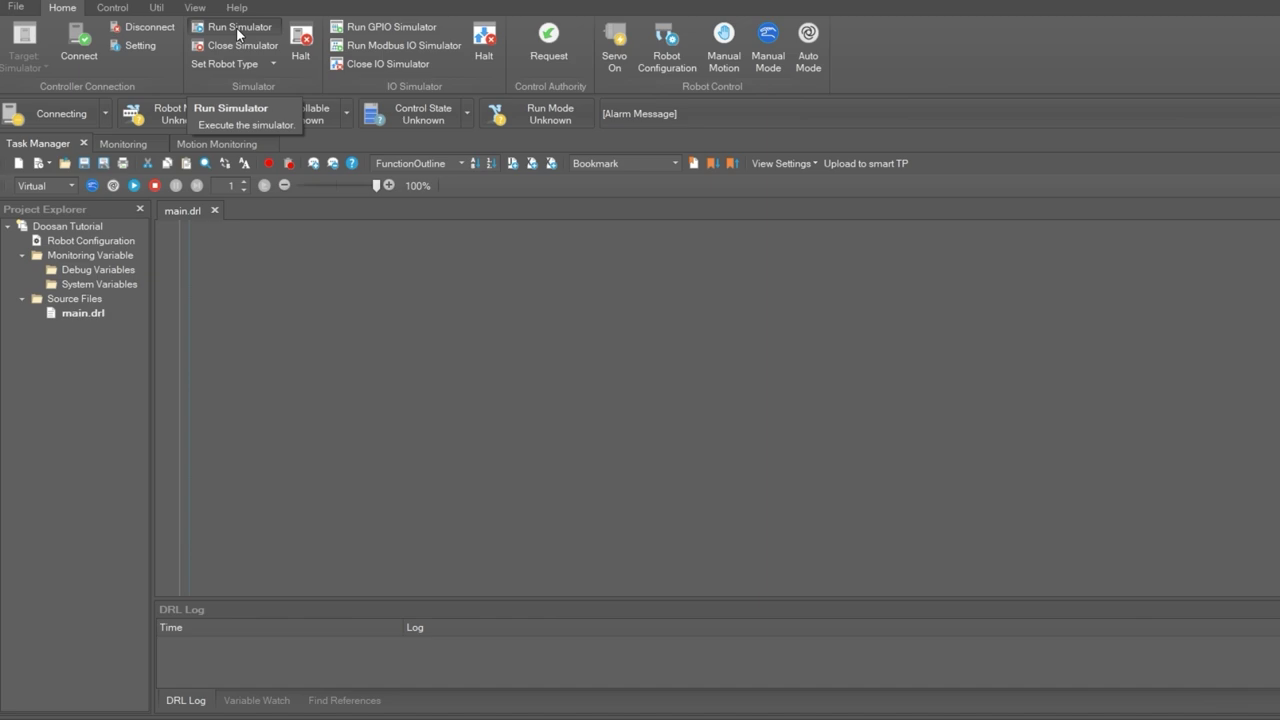
Step: Start the robot simulator and show an enlarged view of the robot in Motion Monitoring
click(238, 30)
click(226, 143)
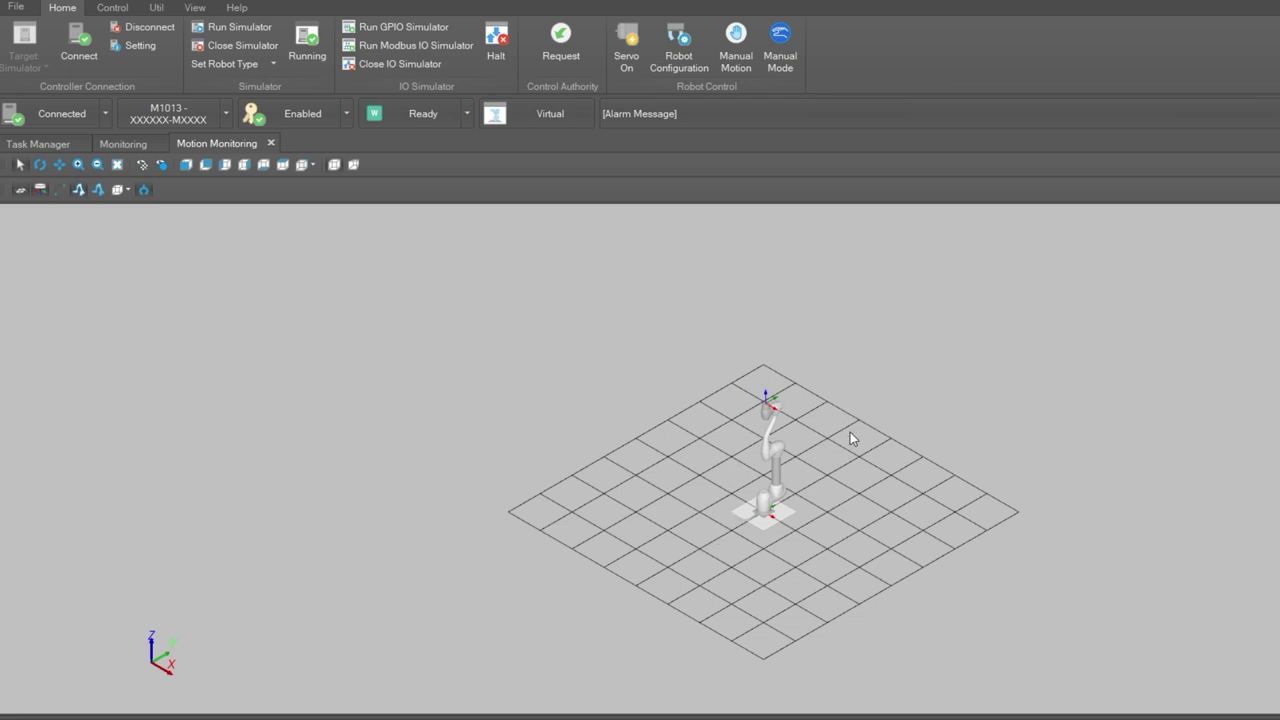
scroll(807, 379, up, 5)
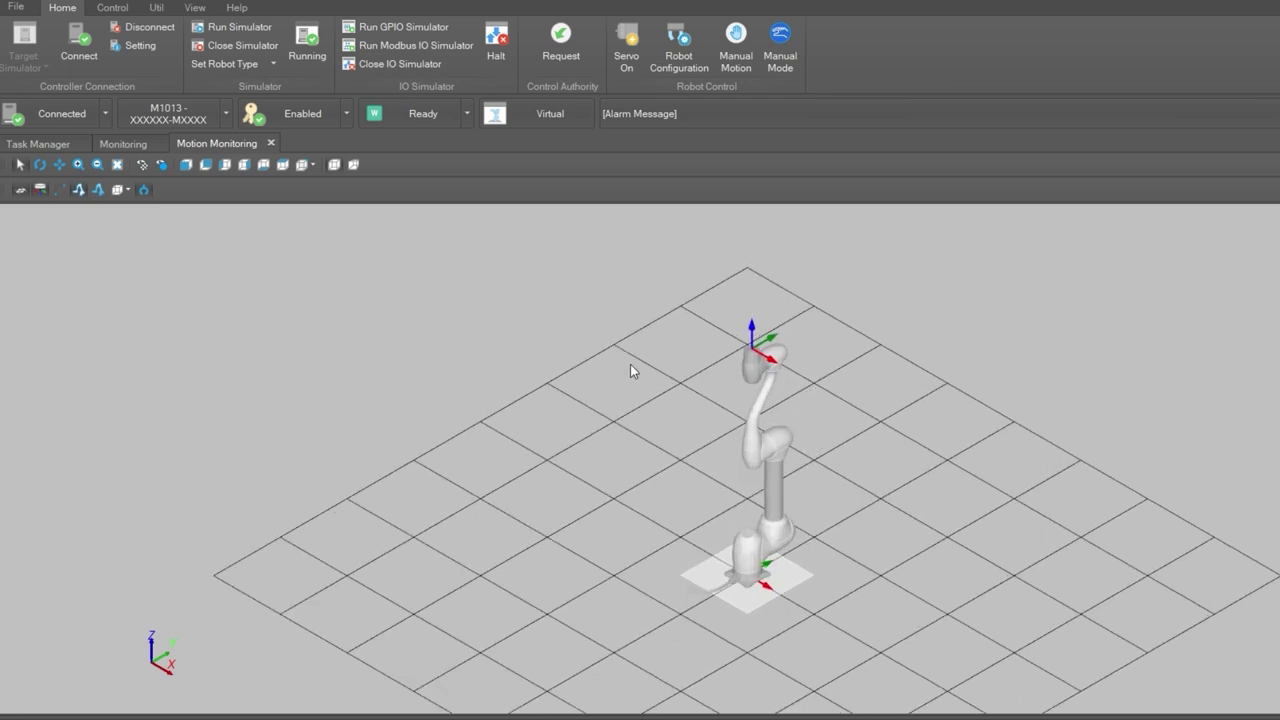
Step: Place Motion Monitoring in a new vertical tab group and show the Task Manager beside it
right_click(204, 141)
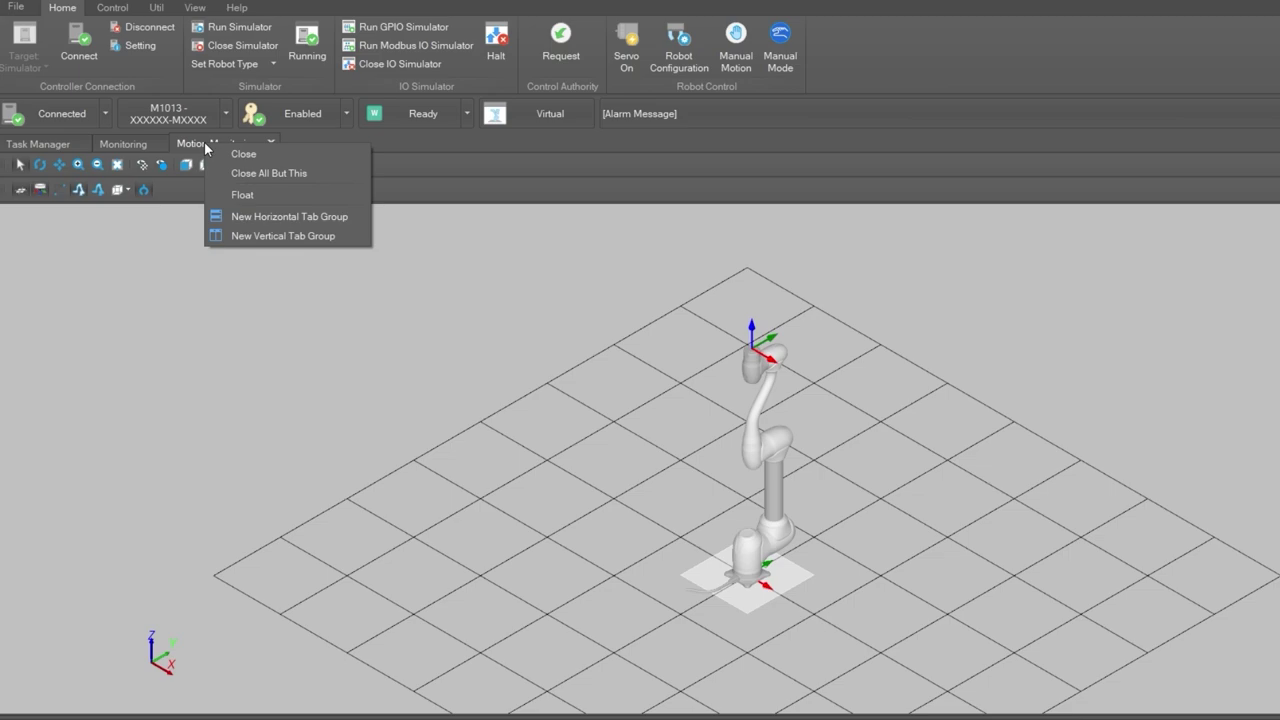
click(286, 235)
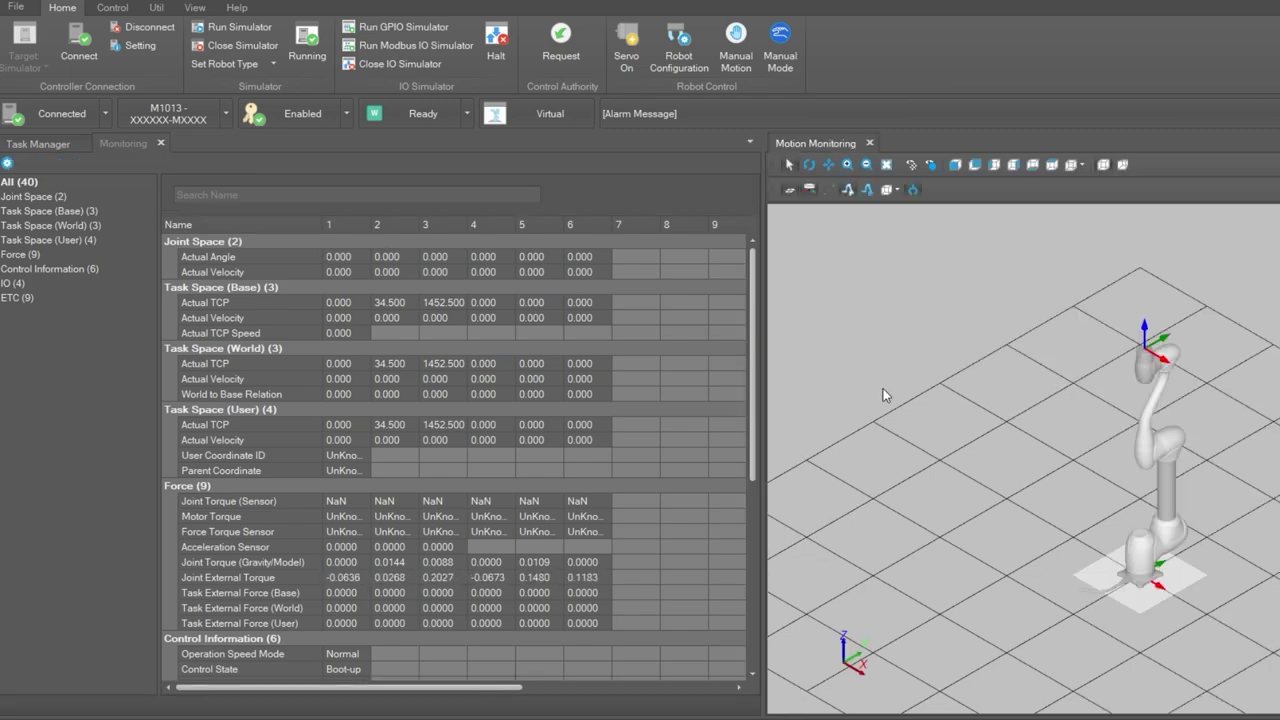
click(52, 145)
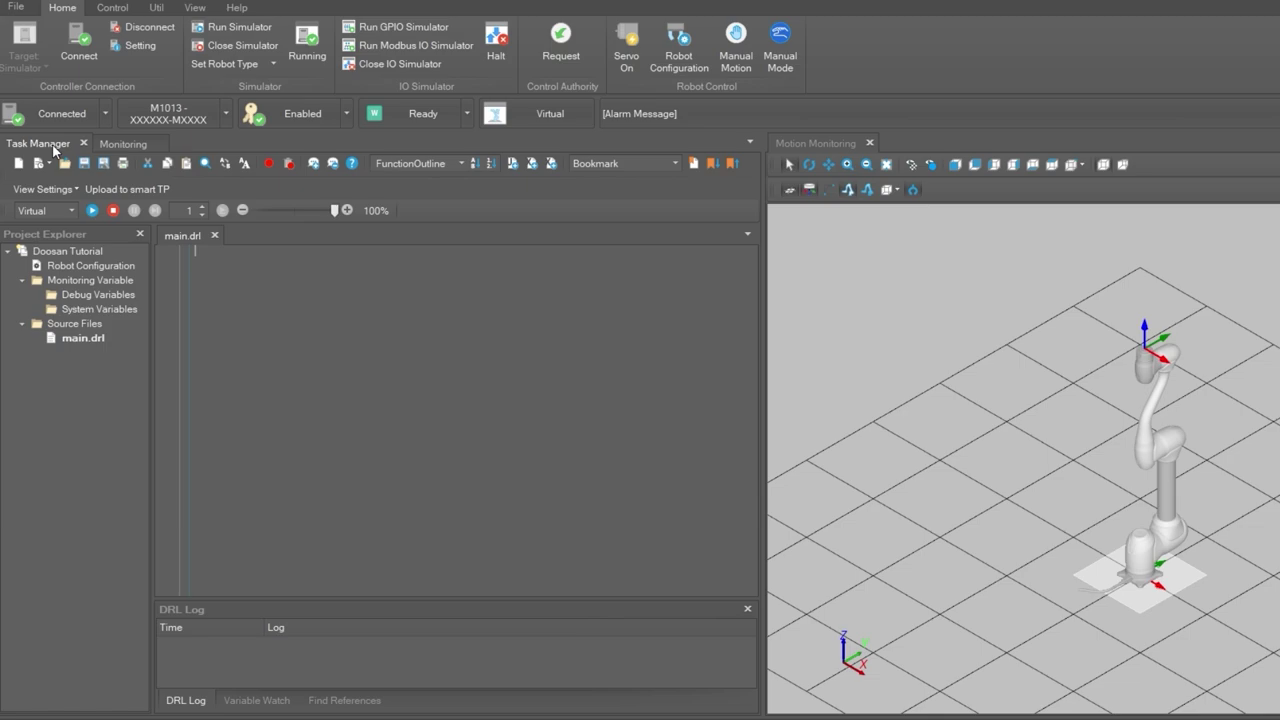
Step: Remove main.drl from the project, import test.drl from Downloads into Source Files, and reload the file
right_click(78, 341)
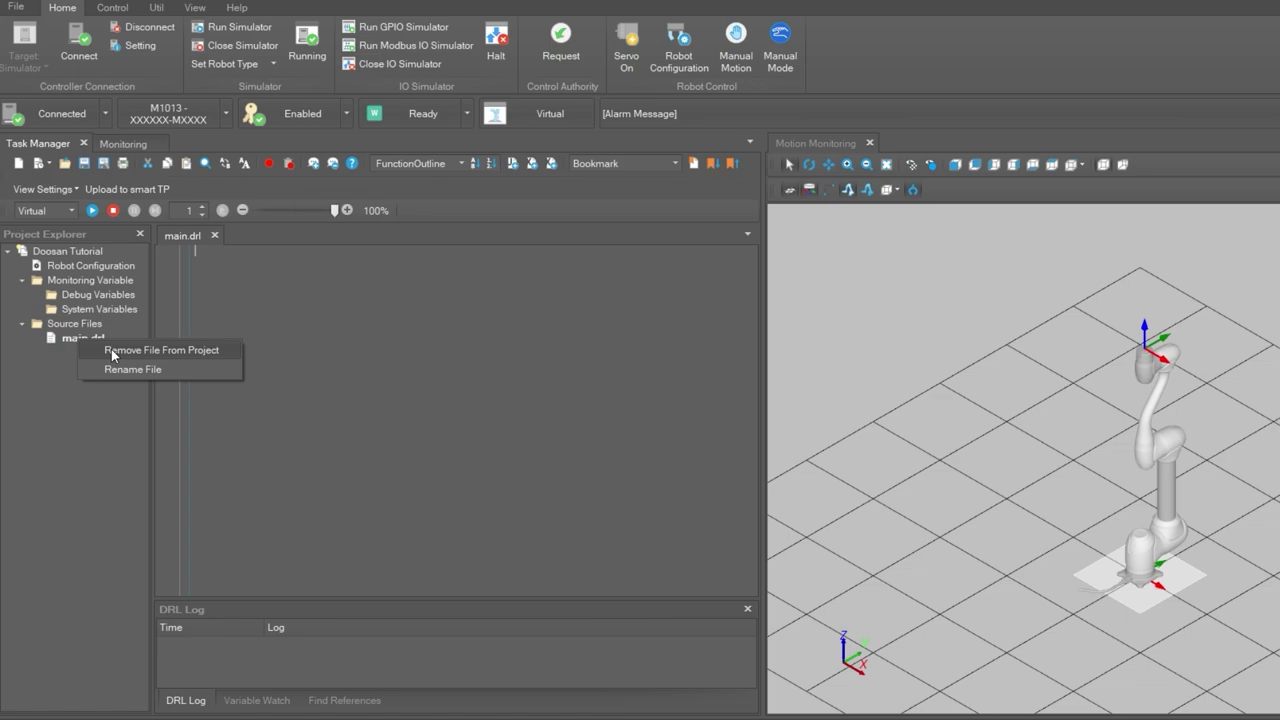
click(111, 349)
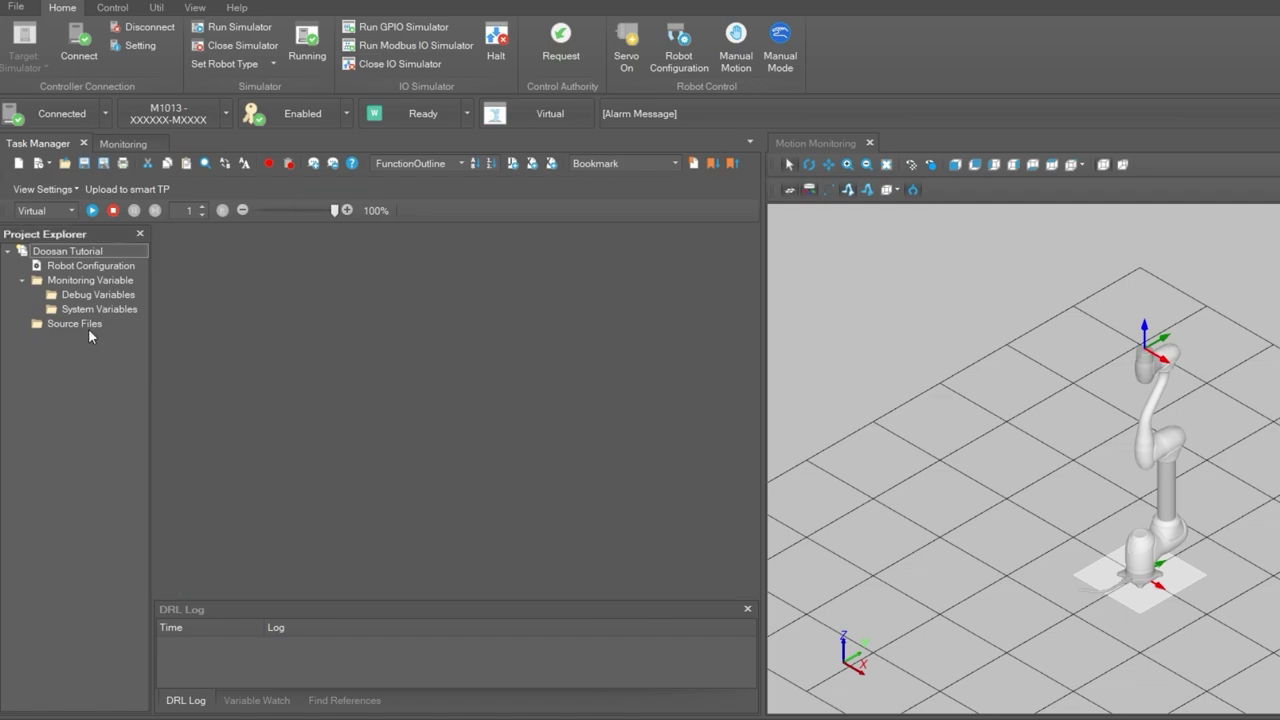
click(77, 324)
right_click(76, 323)
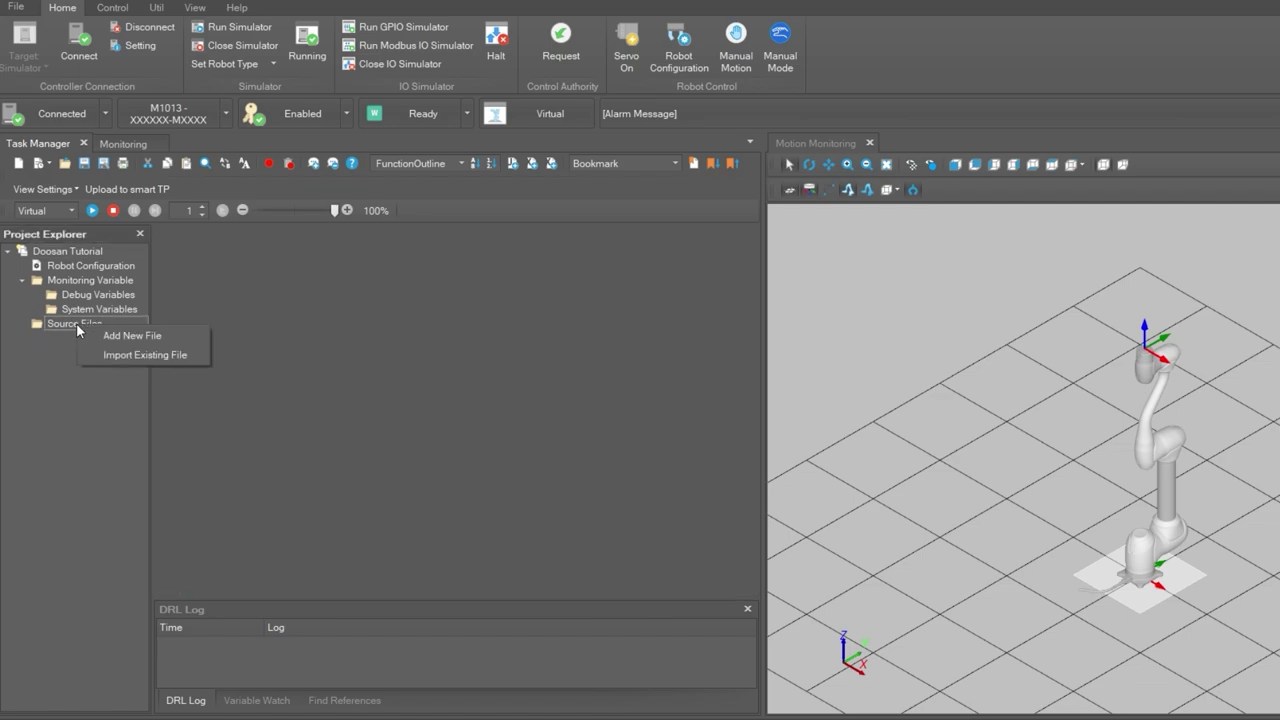
click(137, 362)
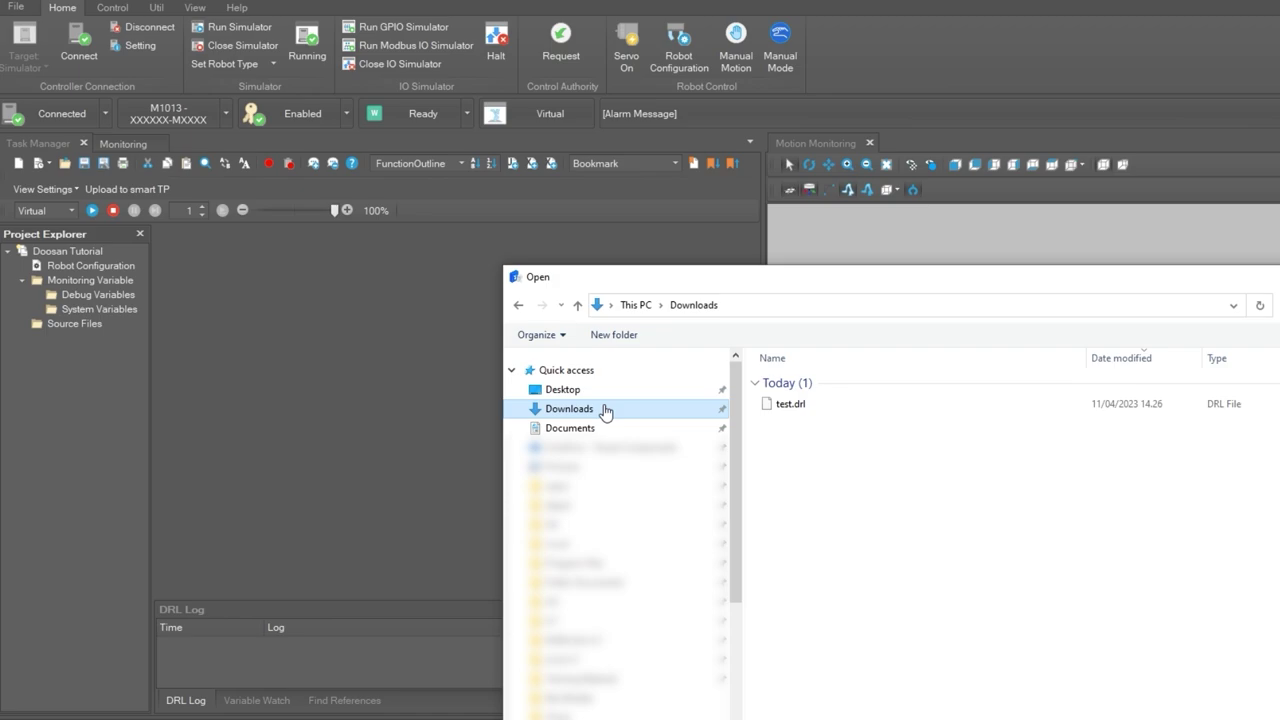
click(790, 405)
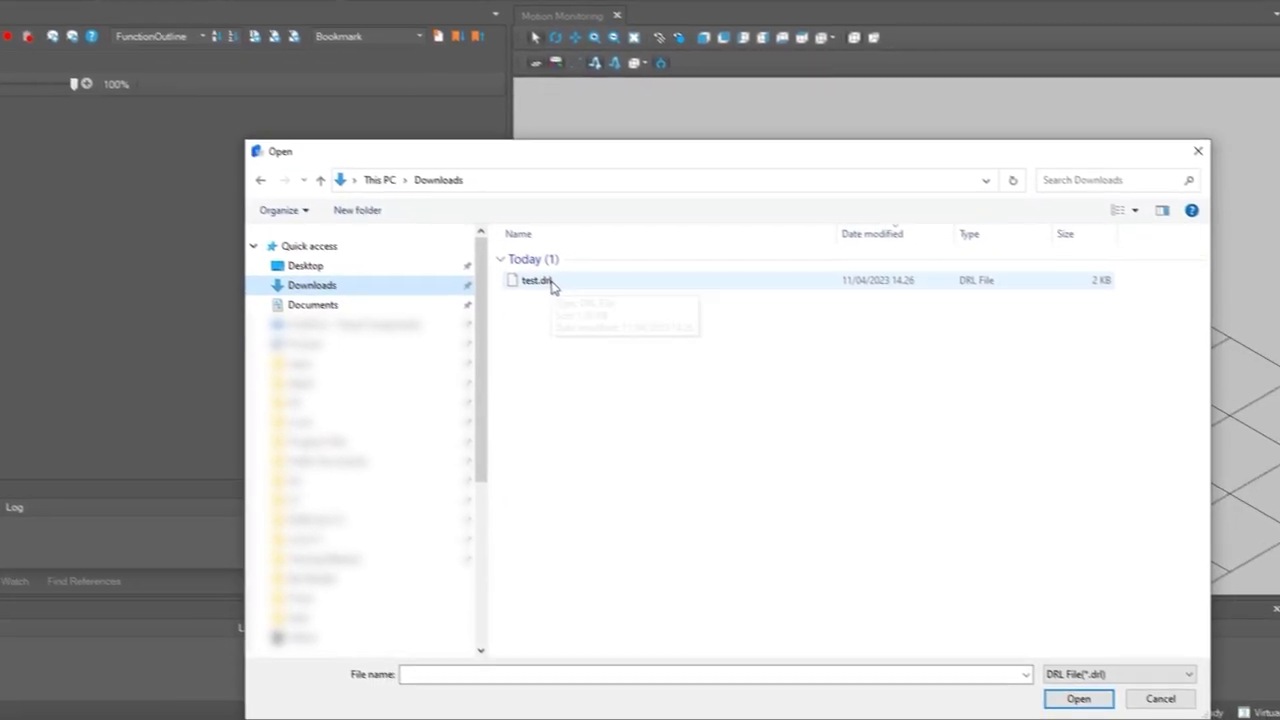
click(712, 357)
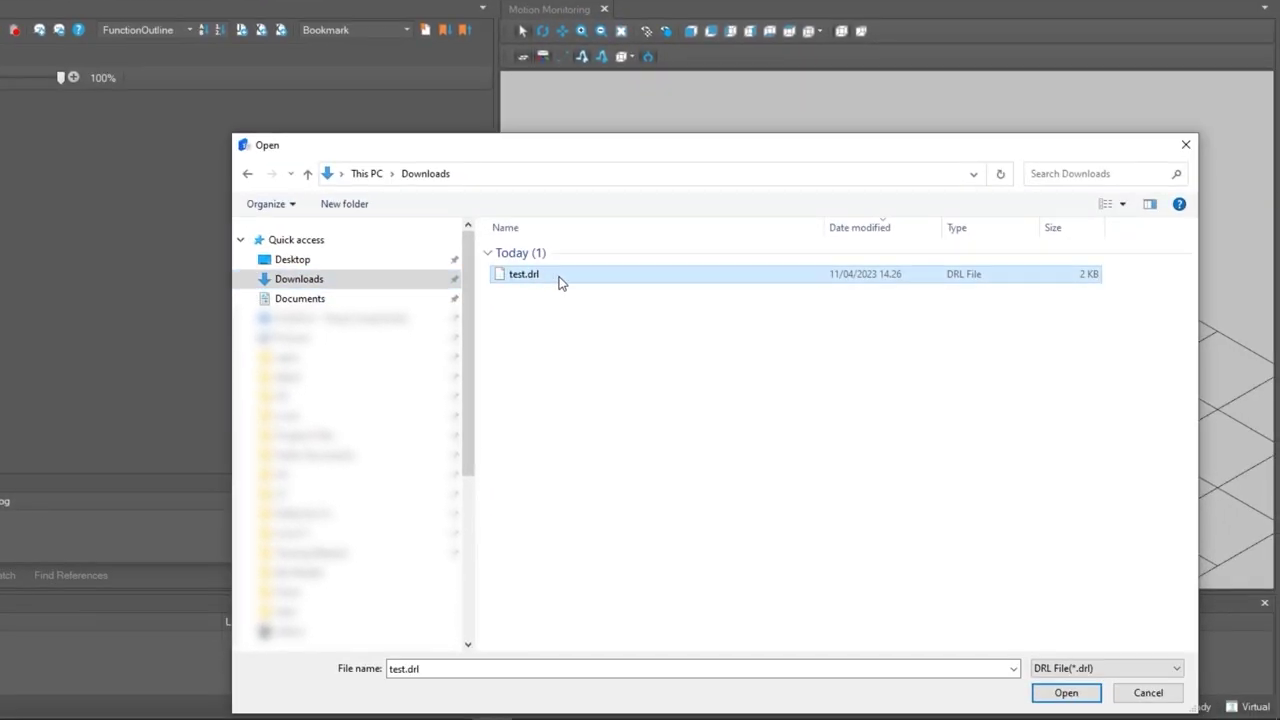
click(1068, 693)
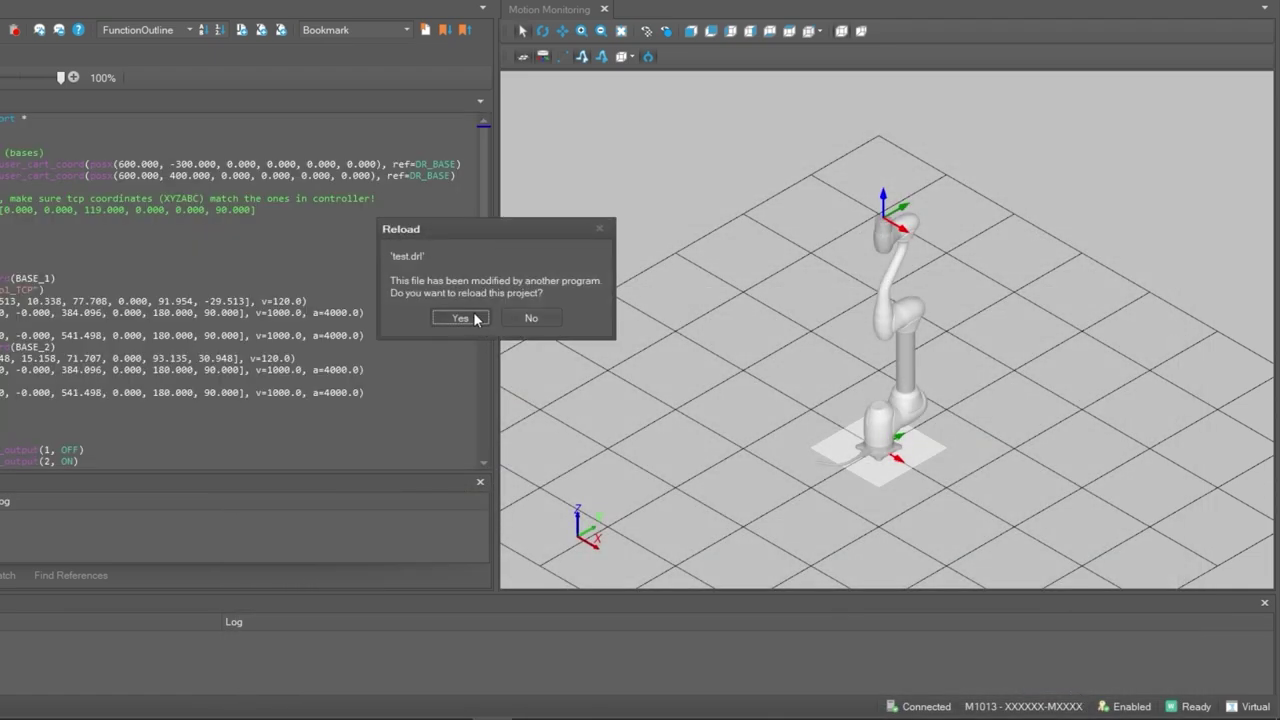
click(473, 319)
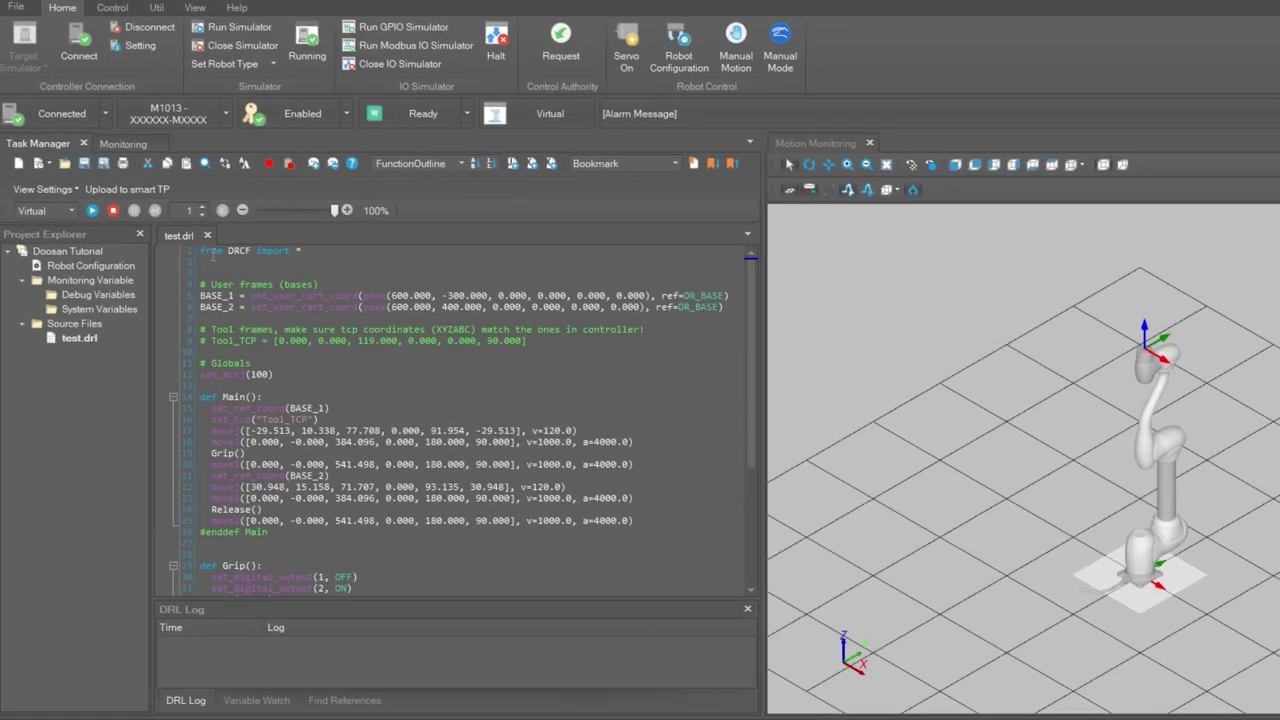
Step: Examine the imported test.drl program, especially the BASE_1 user frame and the Tool_TCP tool frame comment
drag(200, 251, 351, 528)
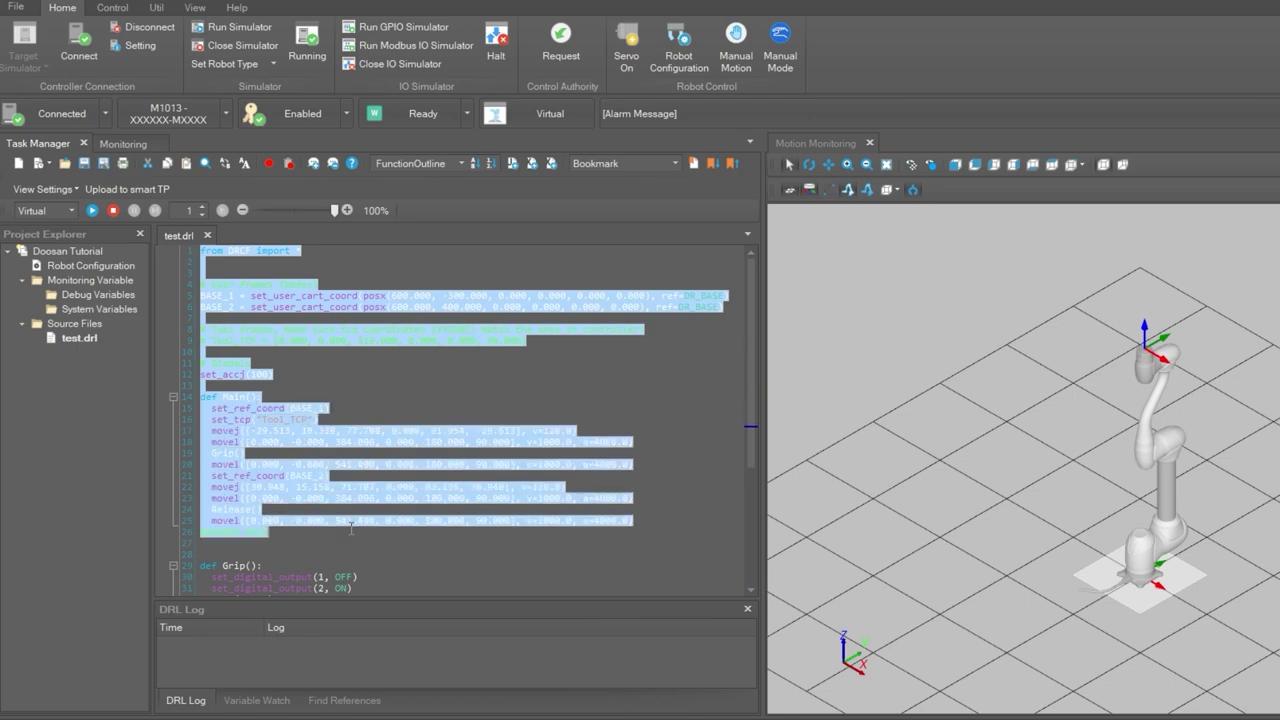
click(351, 528)
double_click(228, 296)
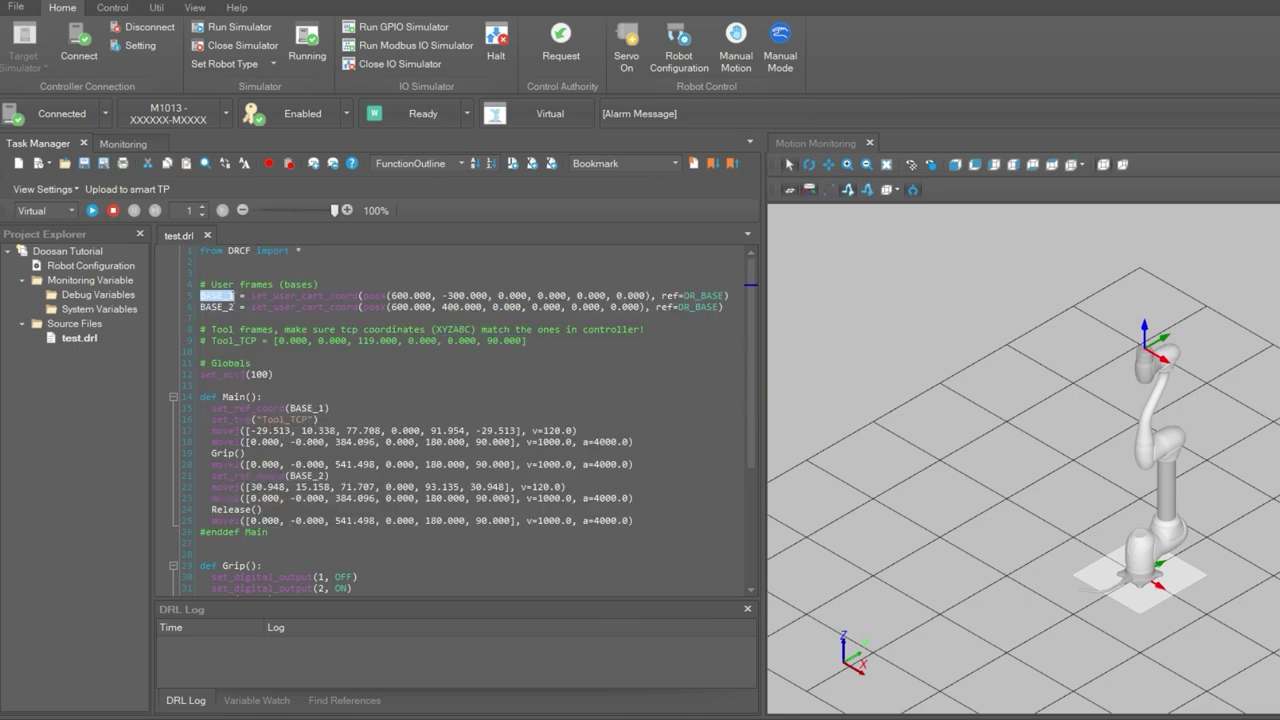
drag(228, 296, 726, 296)
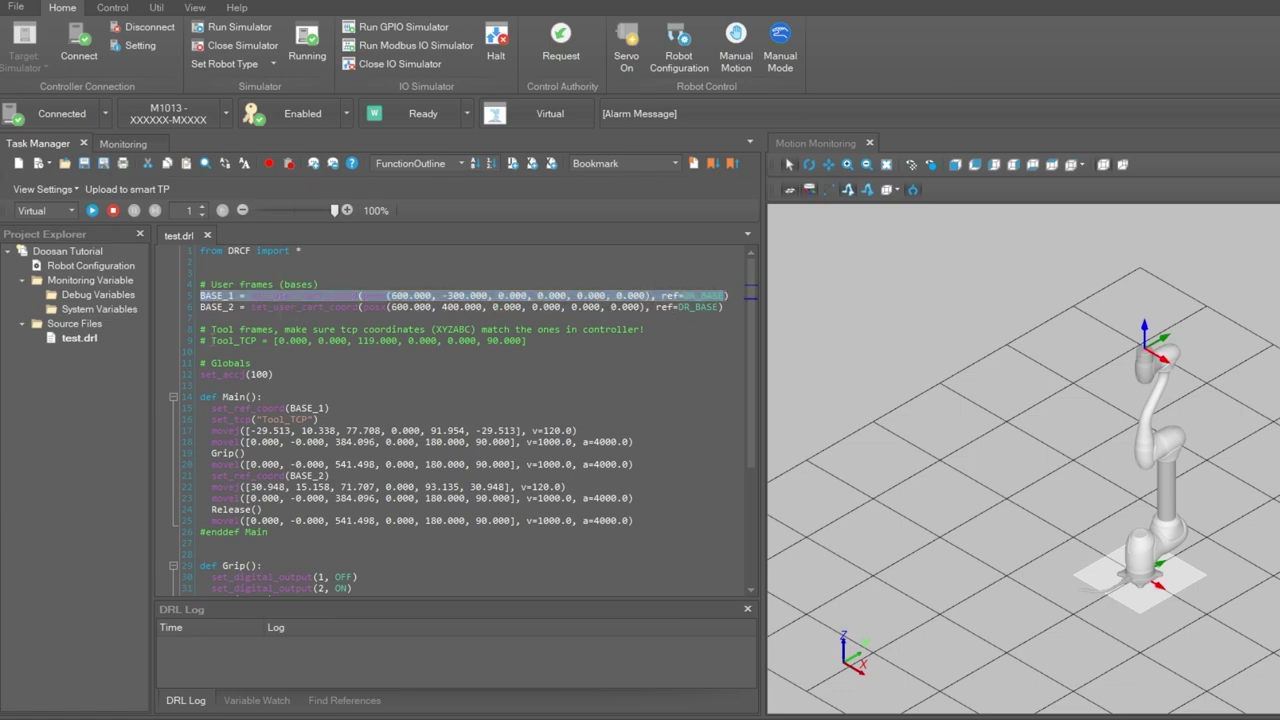
double_click(233, 340)
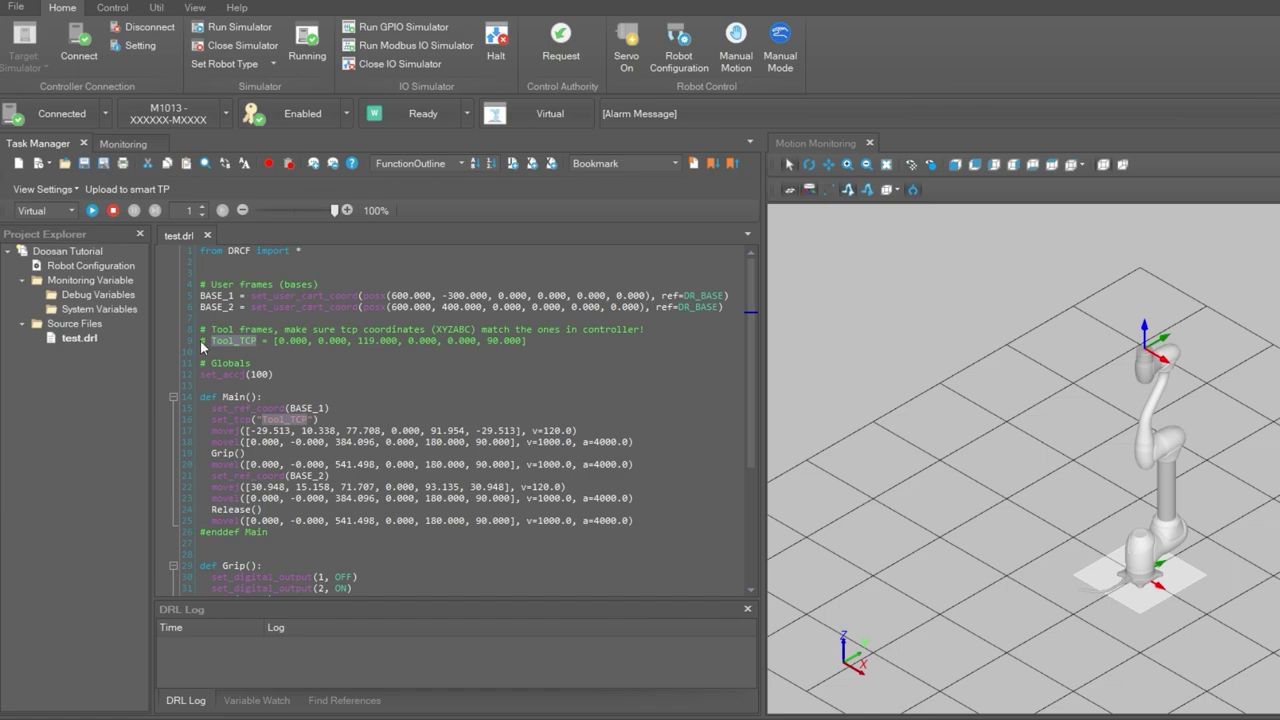
drag(645, 329, 559, 343)
click(559, 344)
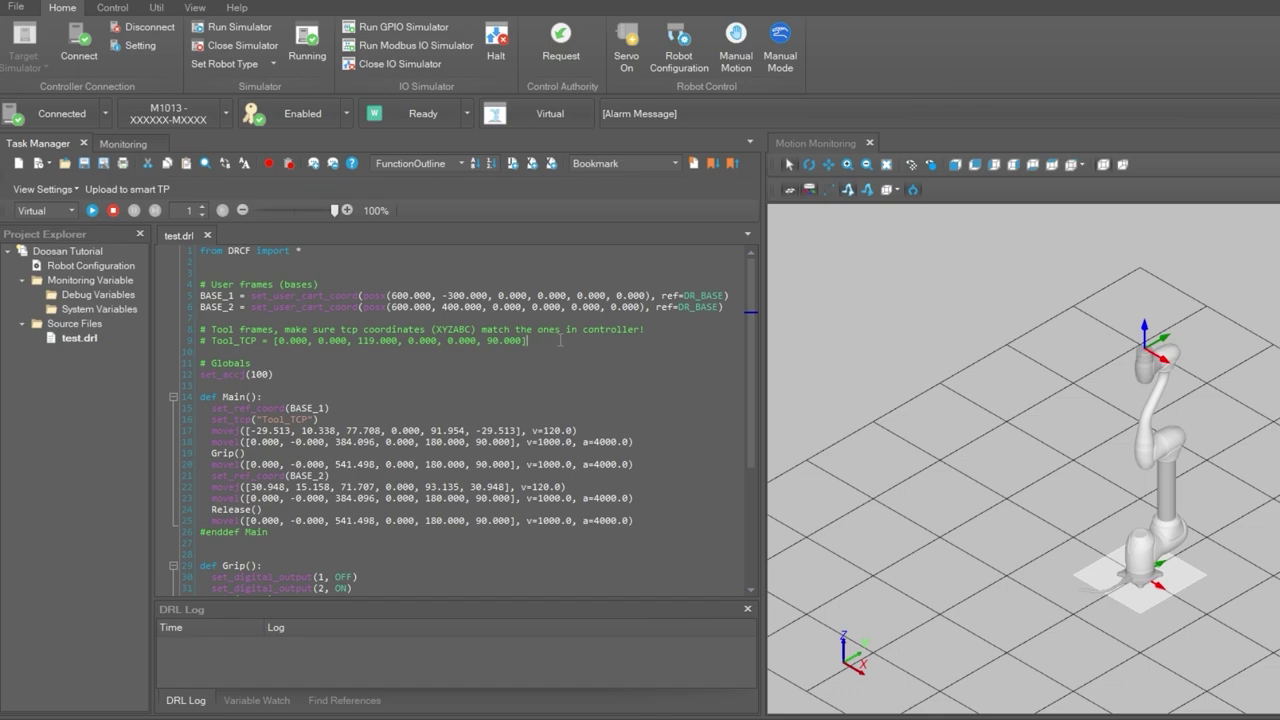
drag(528, 341, 201, 341)
Step: Edit the project's robot configuration and add a TCP item to the tools under User Setting
click(99, 264)
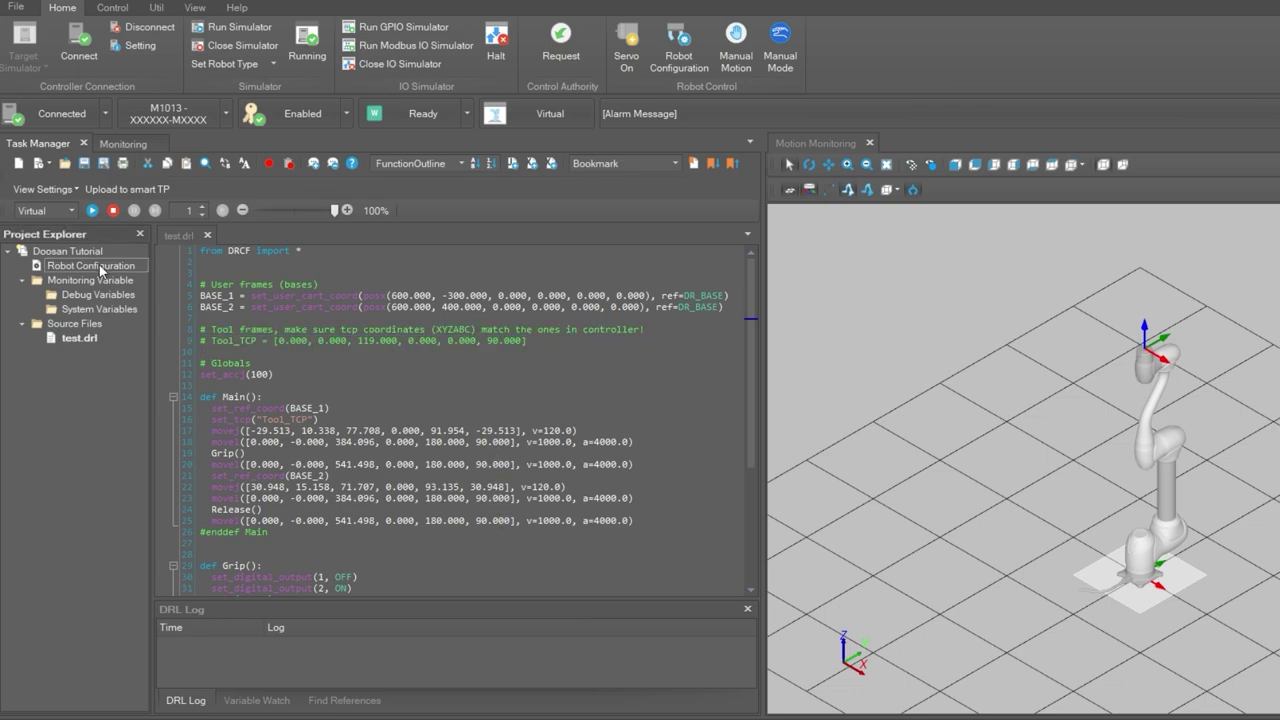
right_click(99, 264)
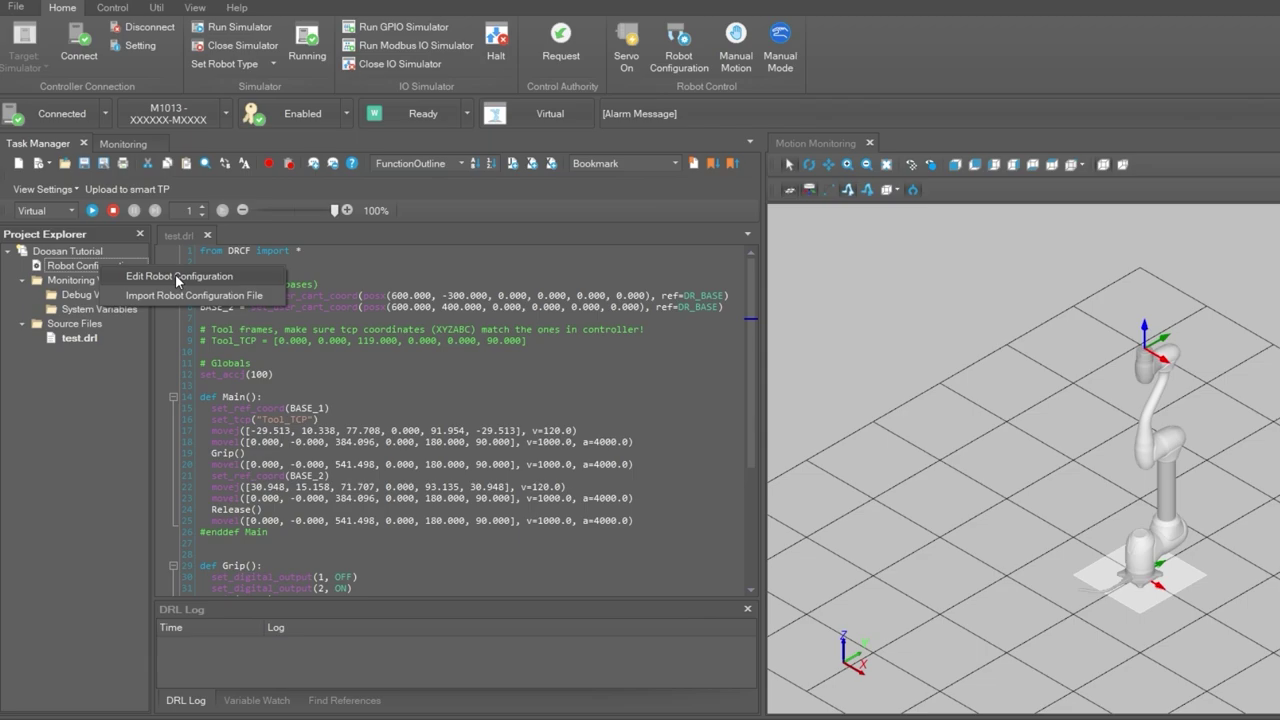
click(209, 280)
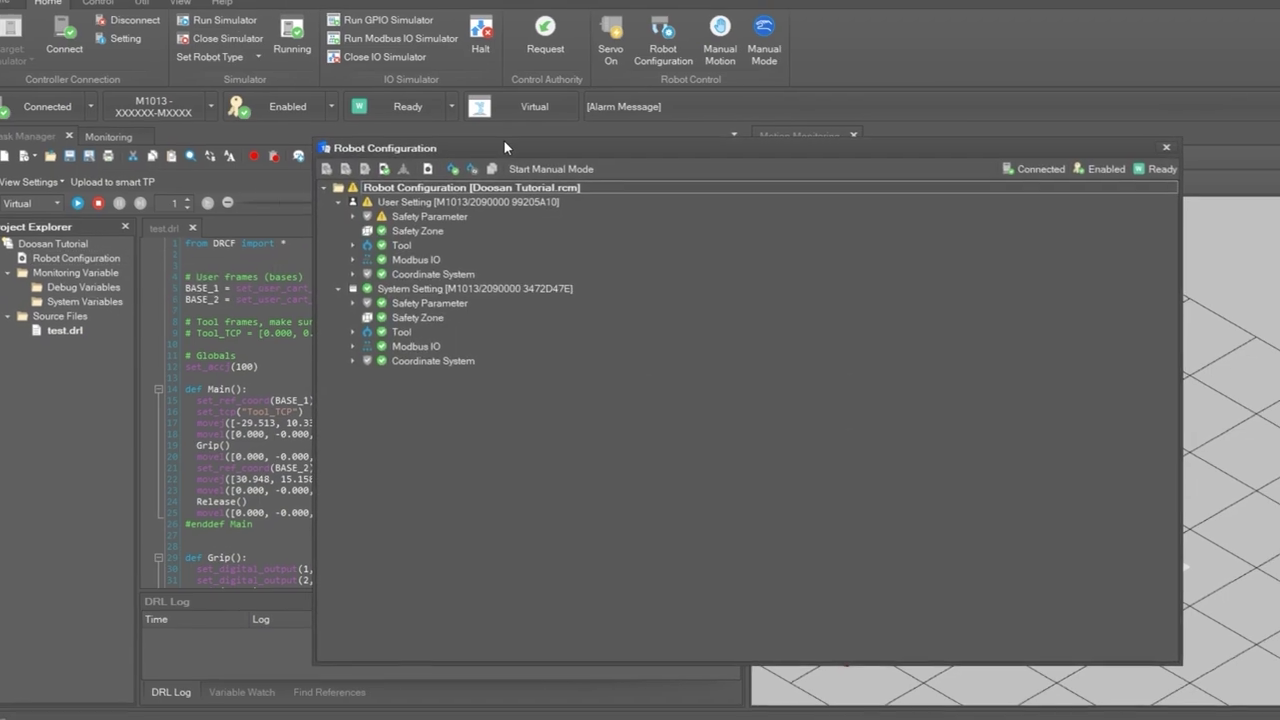
click(352, 245)
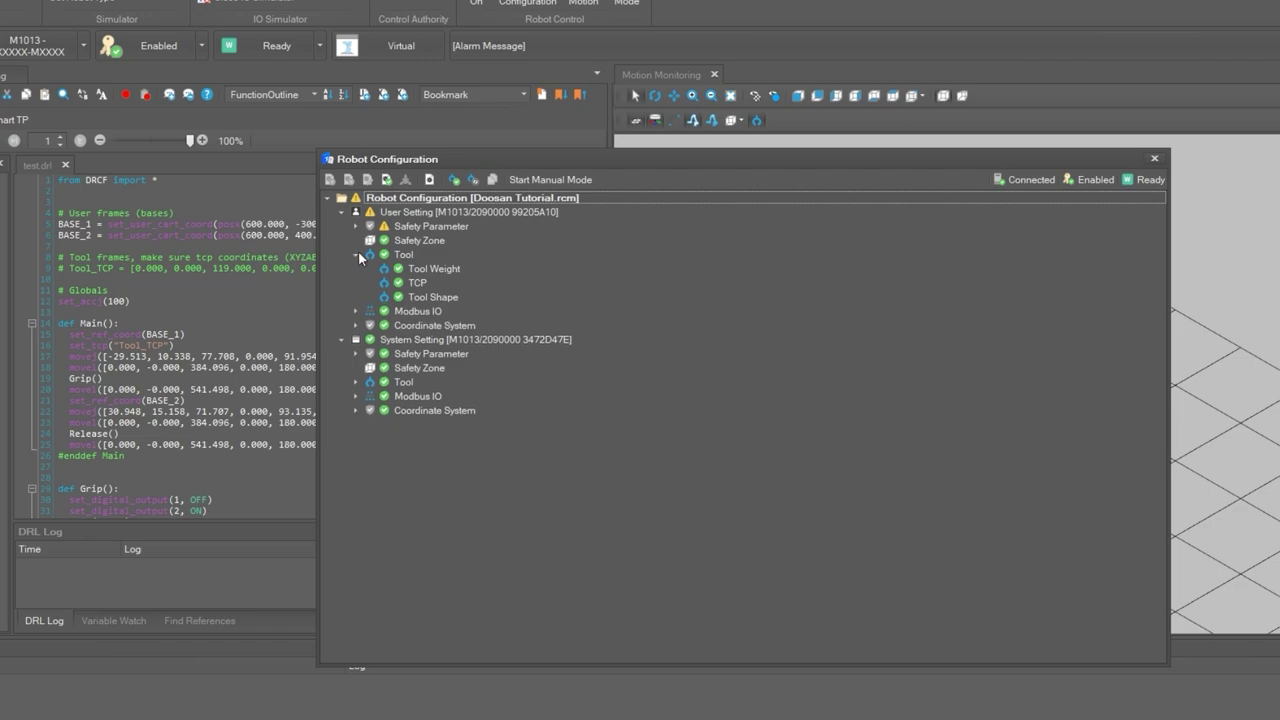
click(418, 283)
right_click(439, 287)
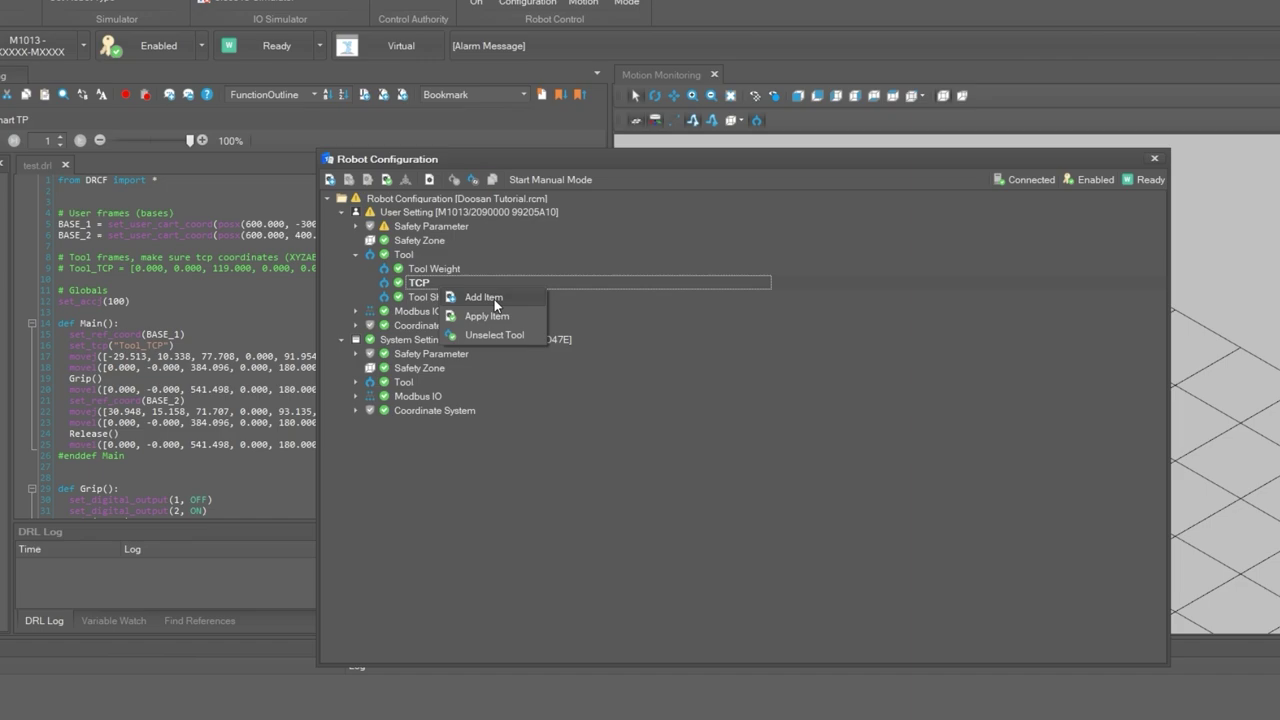
click(494, 298)
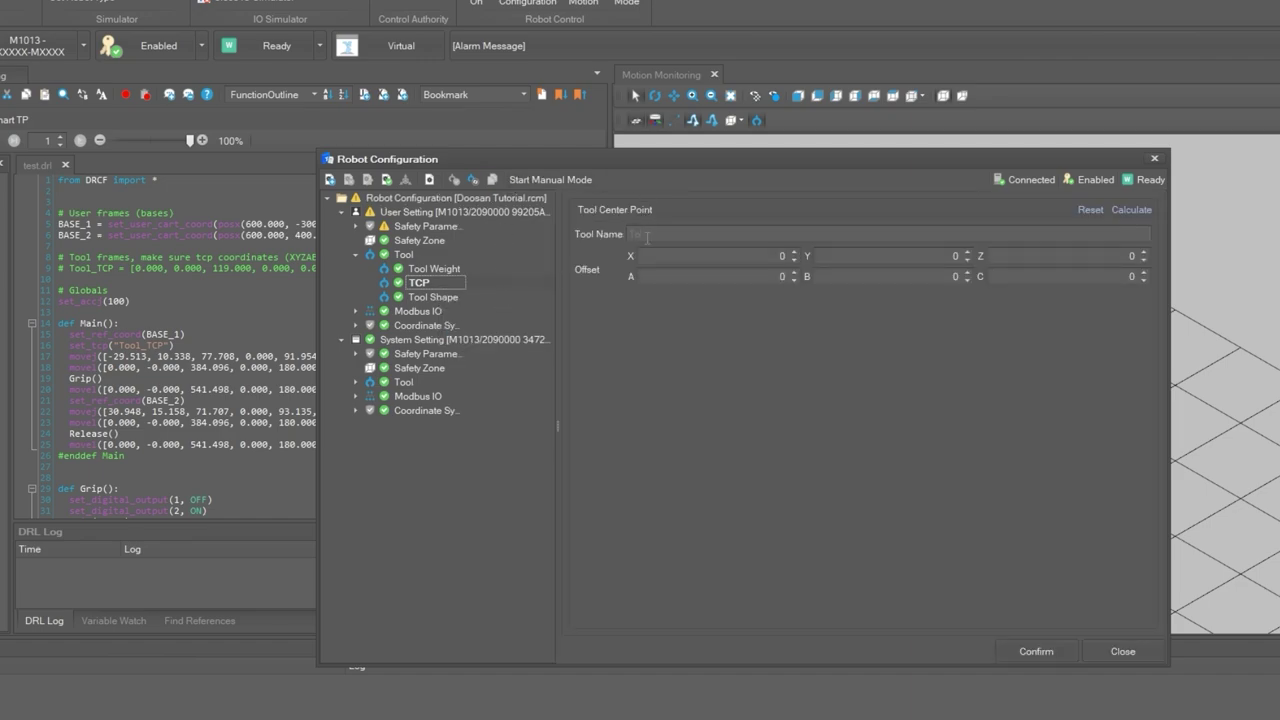
Step: Name the tool center point Tool_TCP, set its offset to Z 119 and C 90, and confirm it
click(647, 234)
text(Tool_TCP)
drag(418, 164, 525, 154)
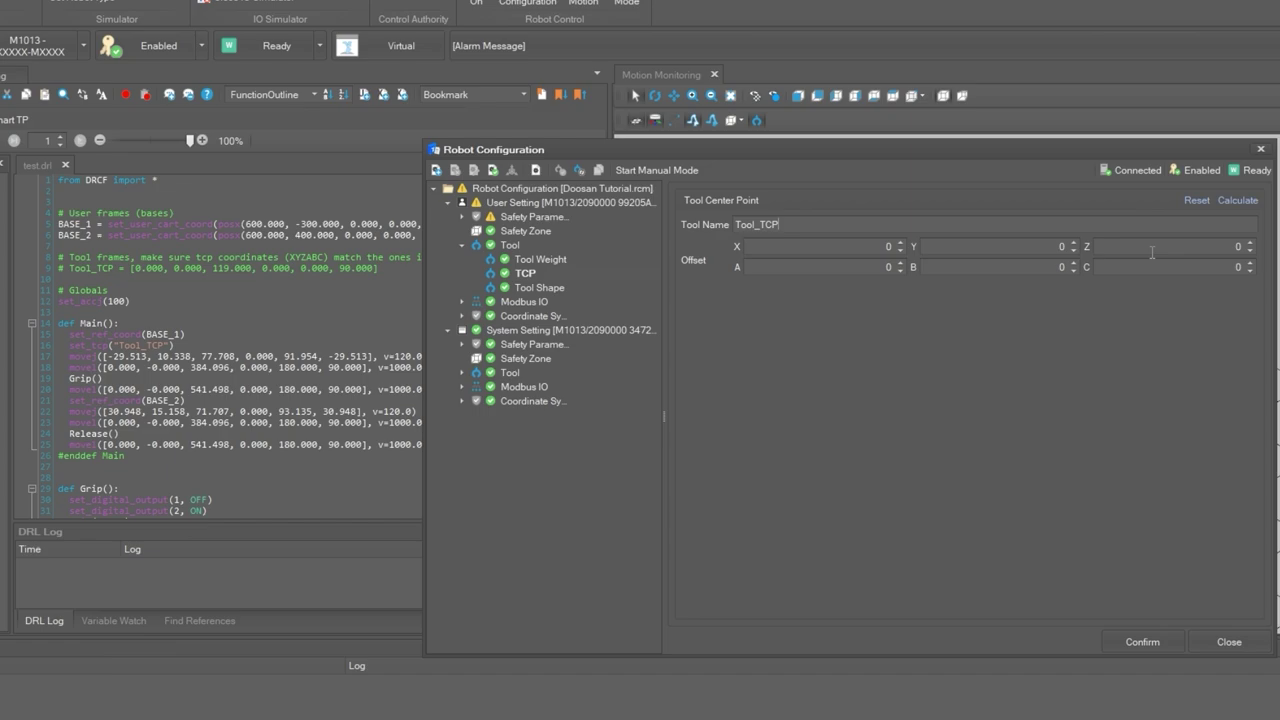
text(119)
click(1238, 266)
text(90)
click(1142, 642)
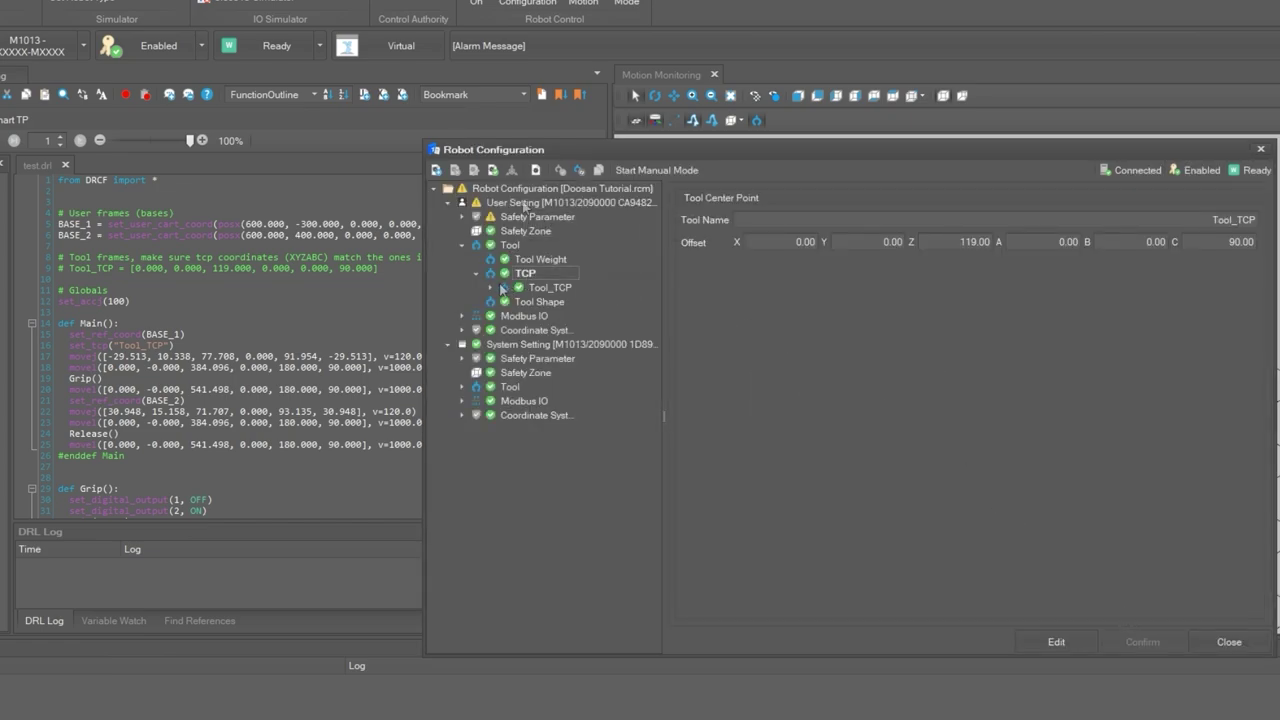
Step: Apply the whole User Setting to the robot and run the test.drl program in virtual mode
right_click(538, 204)
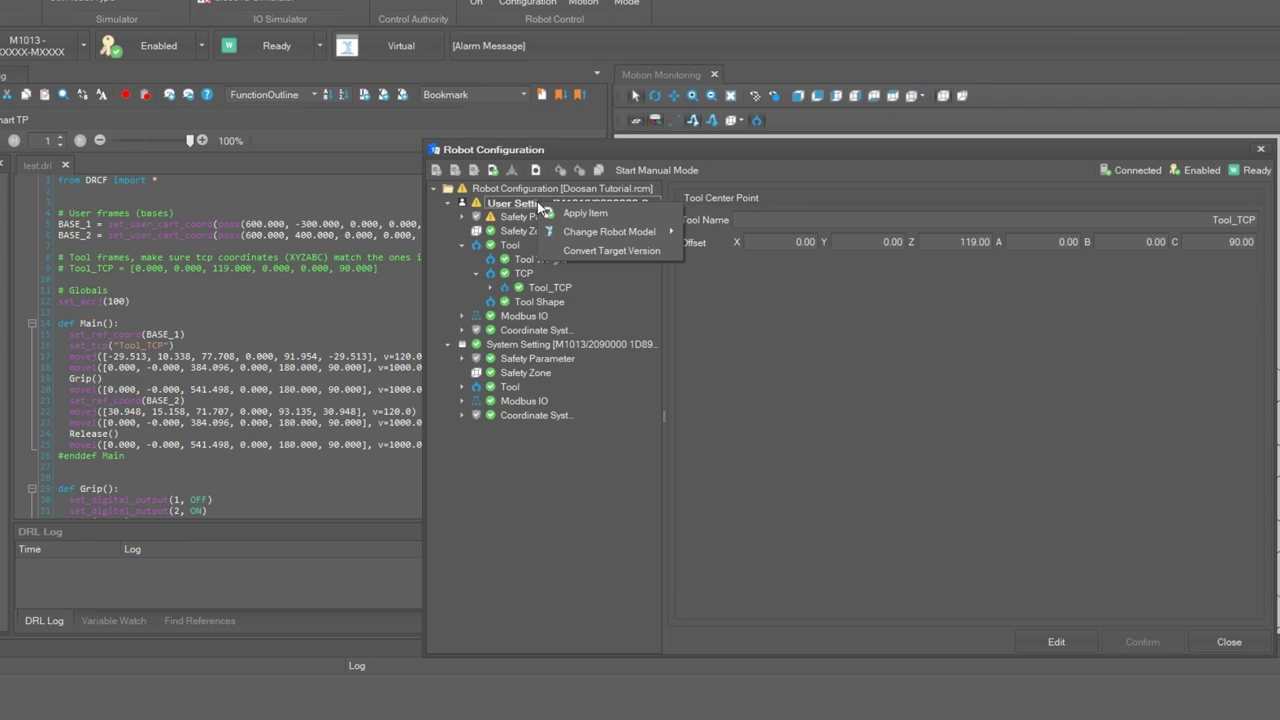
click(600, 212)
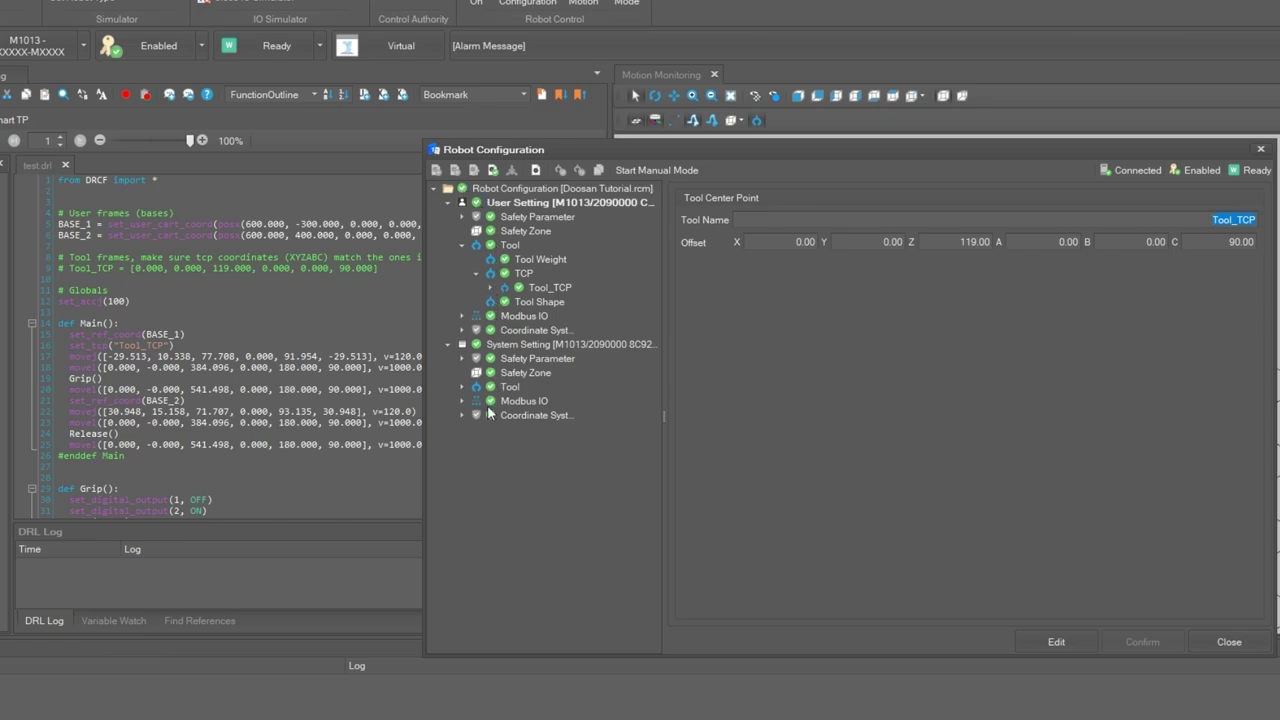
click(1217, 635)
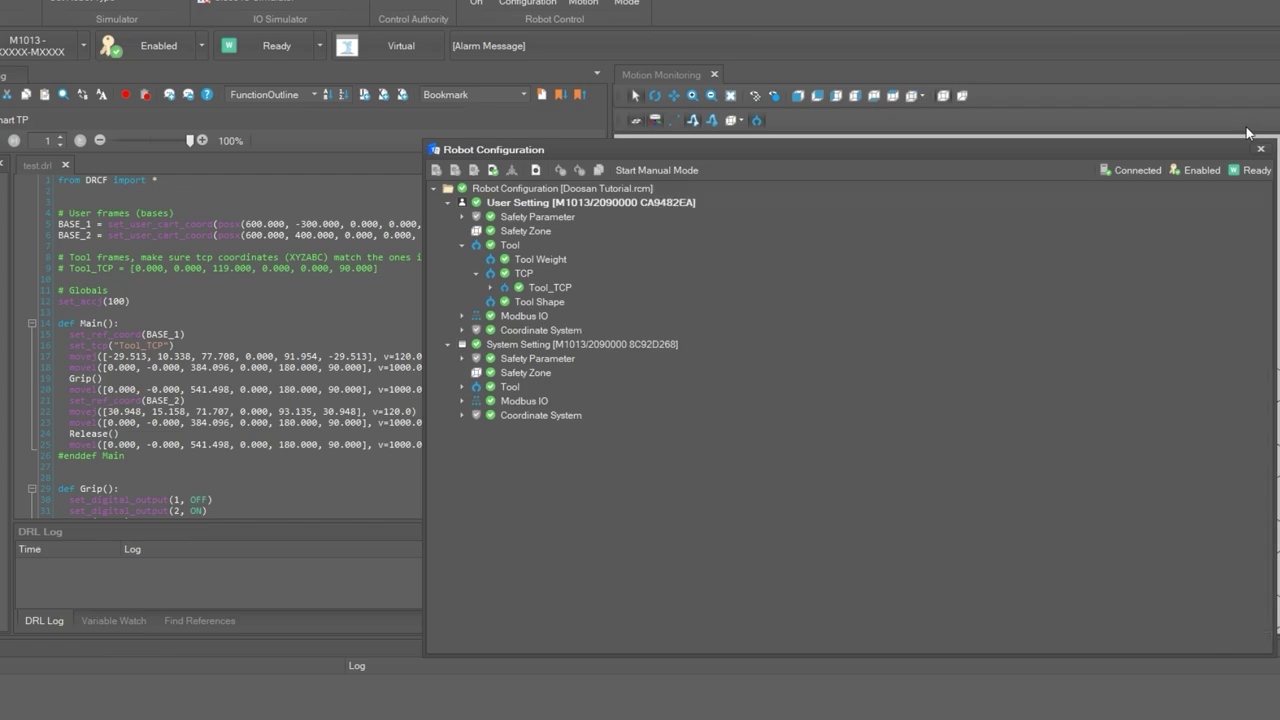
click(1258, 150)
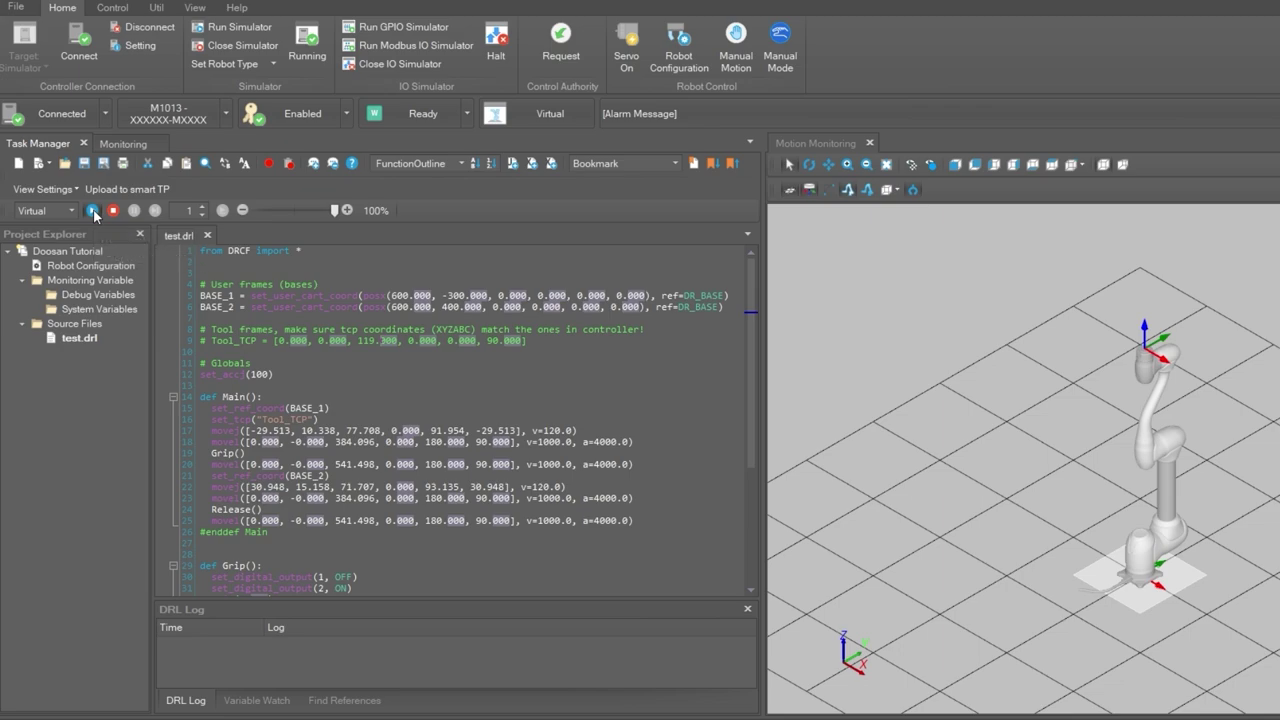
click(93, 212)
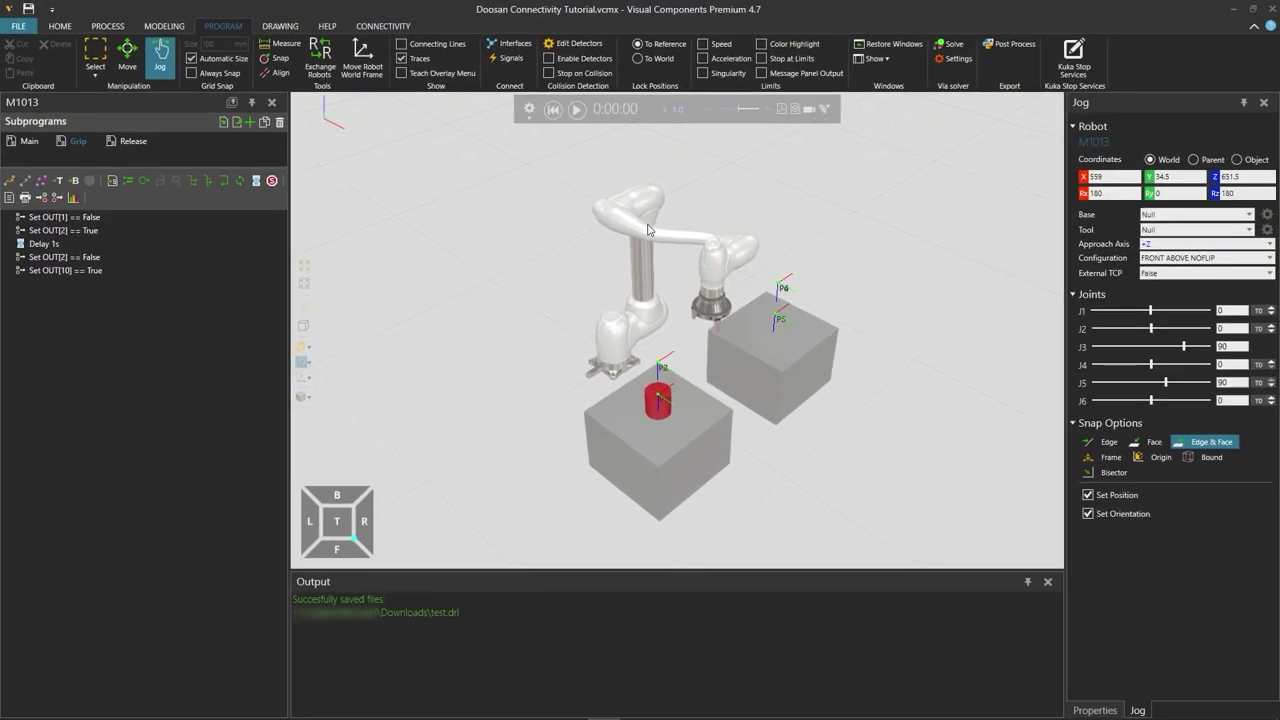
Step: Switch to Visual Components and disable the program executor of the M1013 robot
click(648, 231)
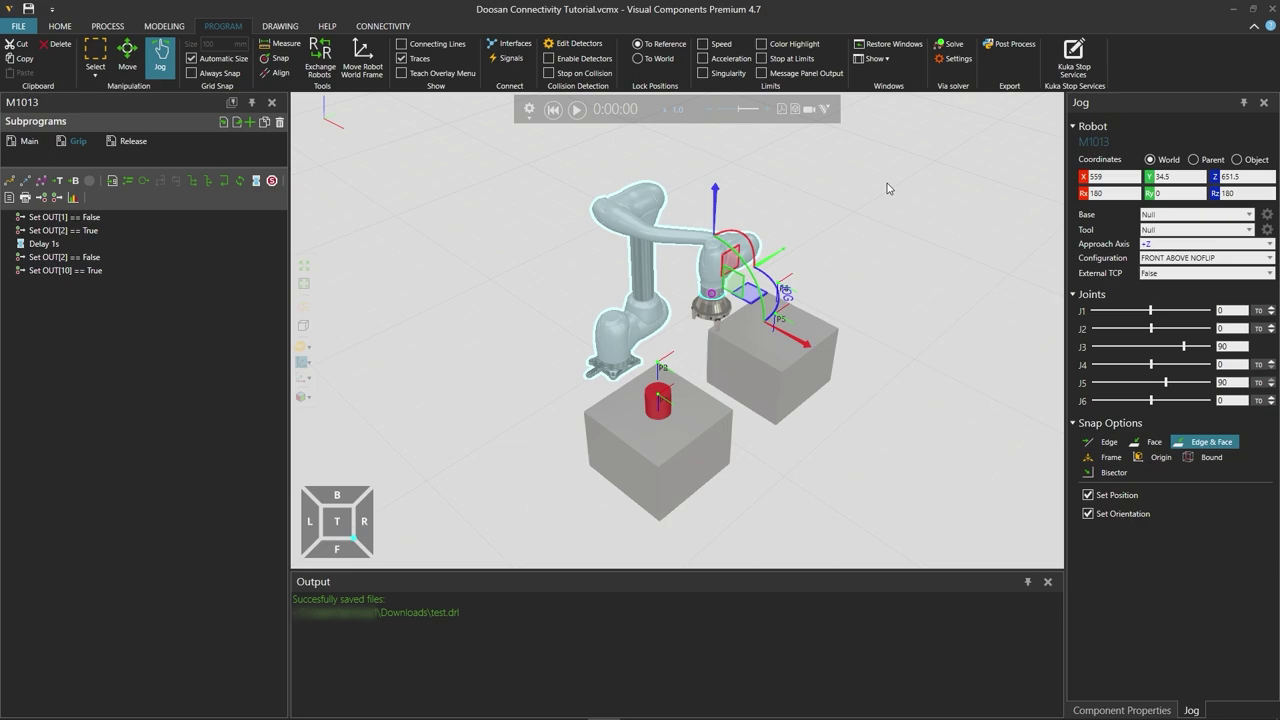
click(1147, 711)
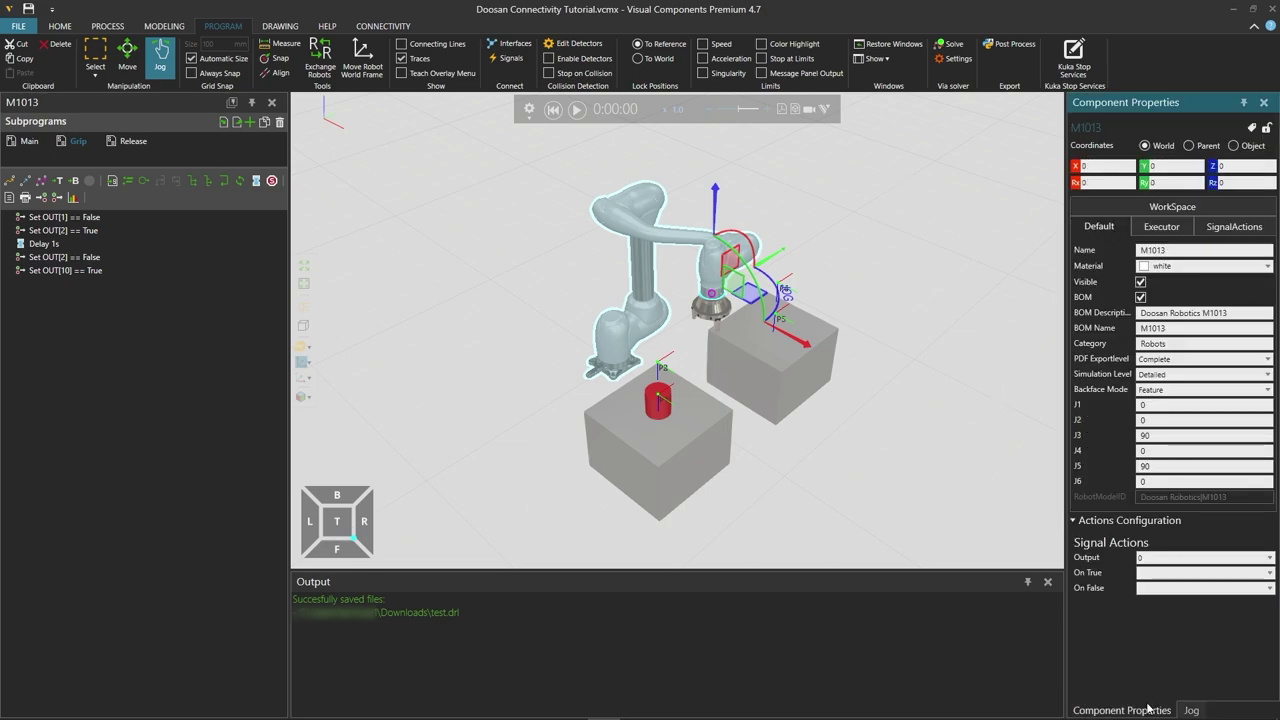
click(1155, 228)
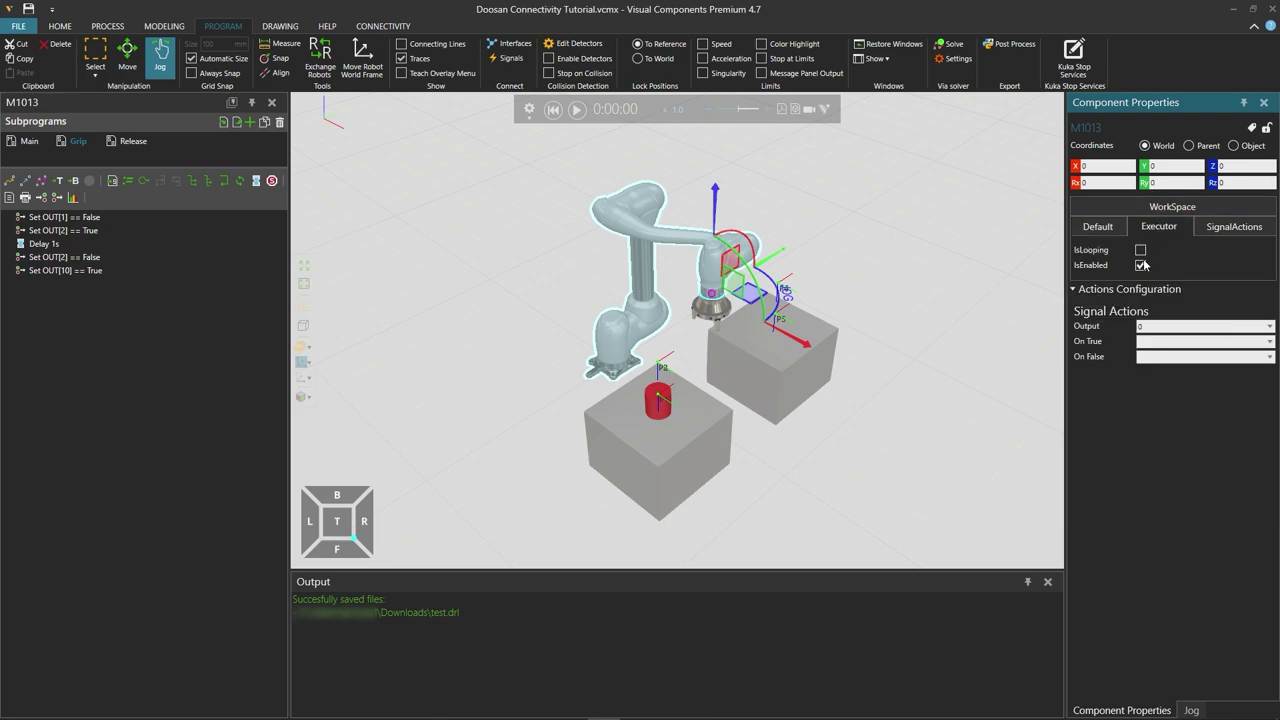
click(1142, 265)
Step: Add a Doosan Robot server to the connectivity configuration and test its connection to 127.0.0.1
click(374, 30)
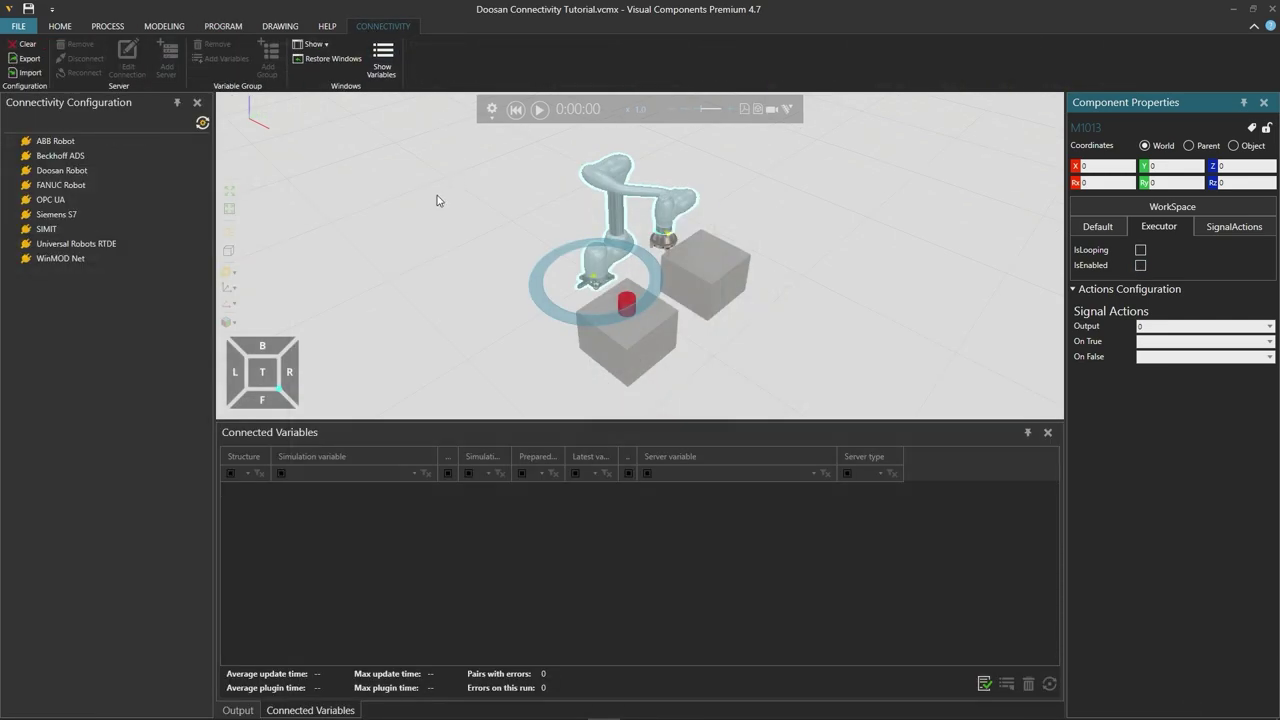
click(89, 145)
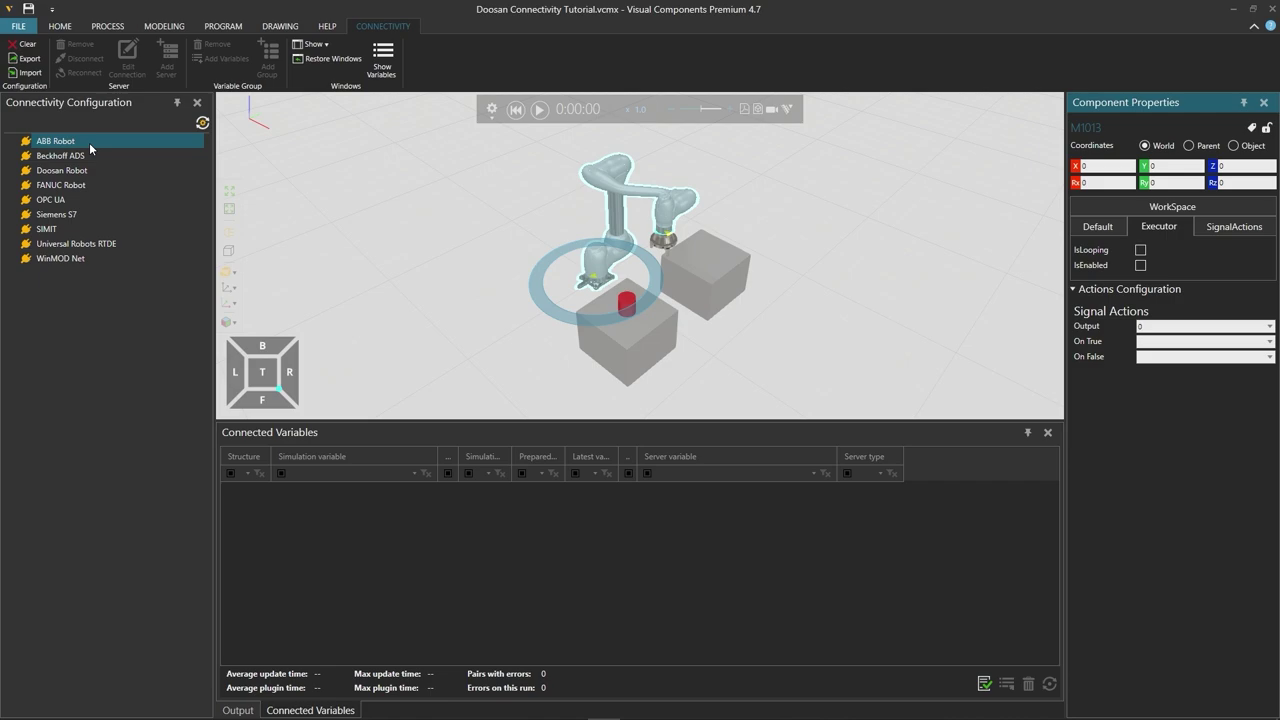
click(75, 172)
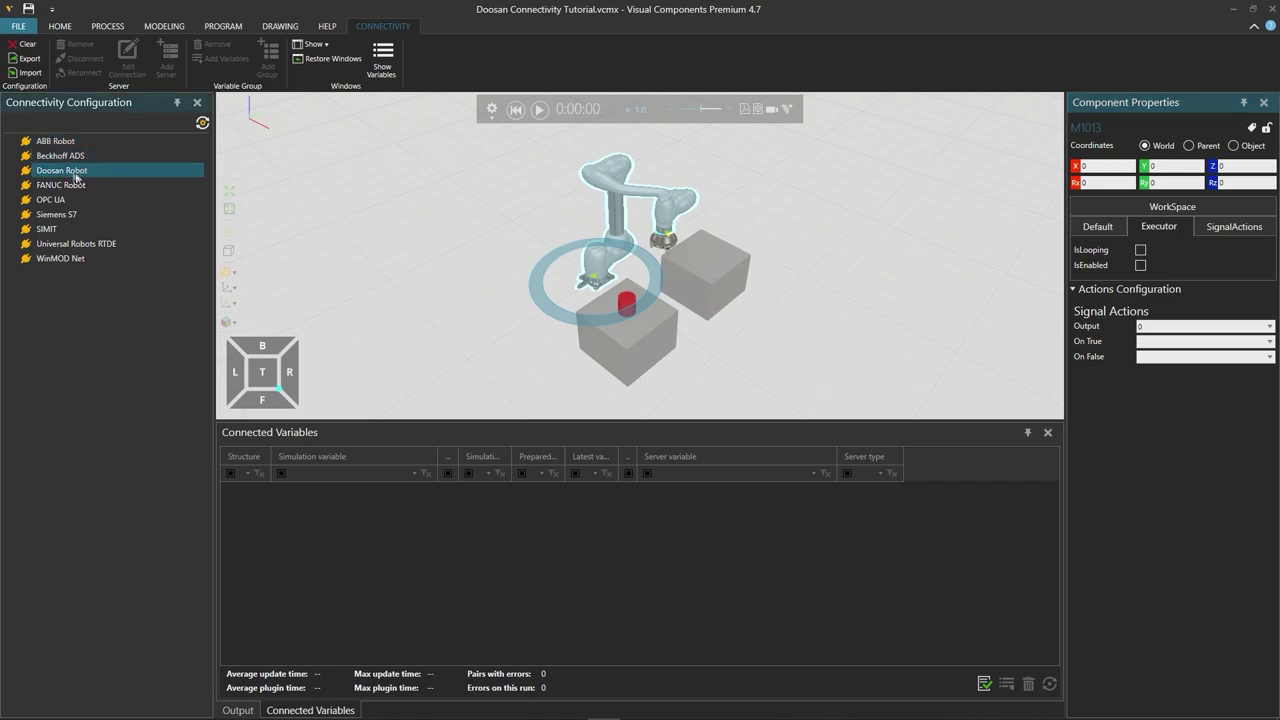
right_click(75, 177)
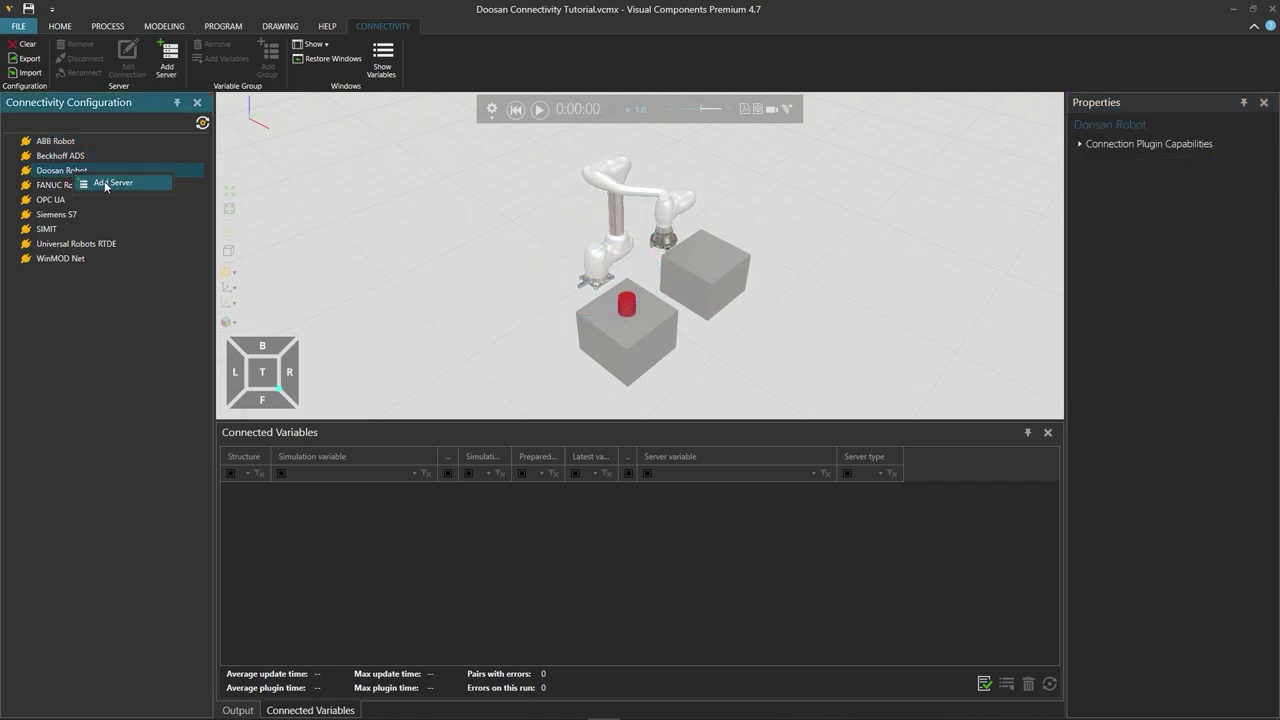
click(110, 183)
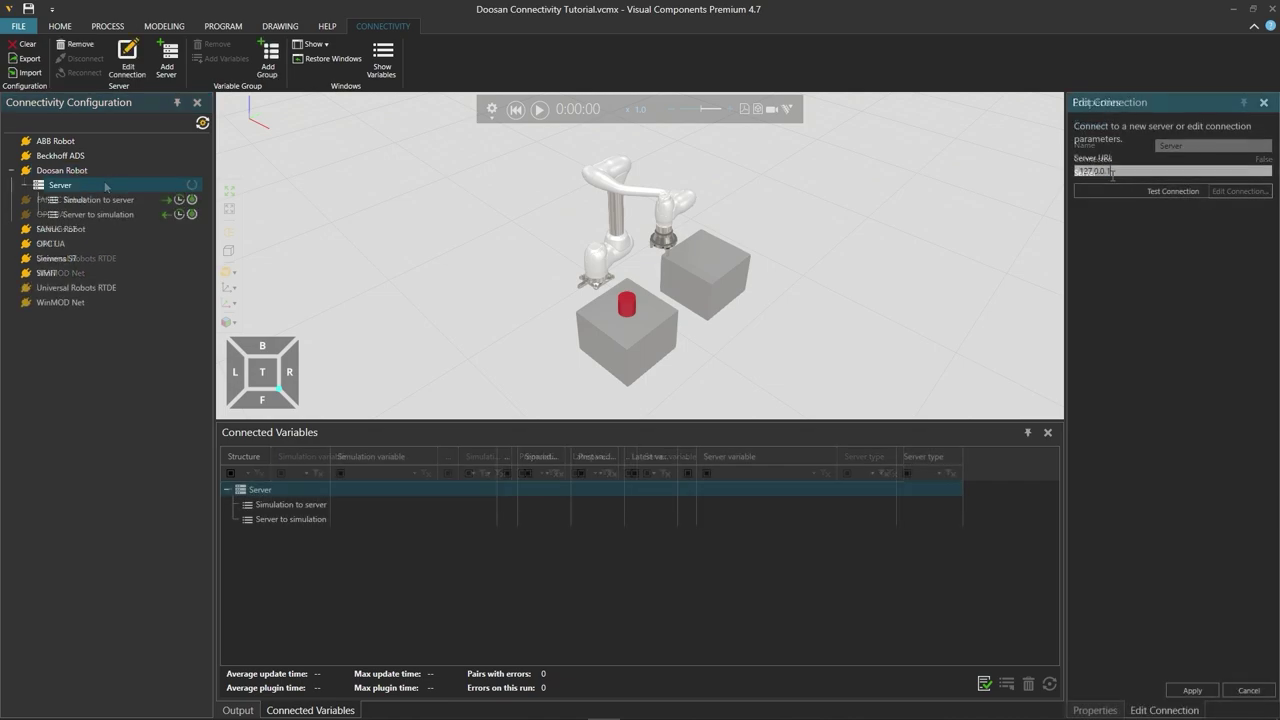
click(1160, 192)
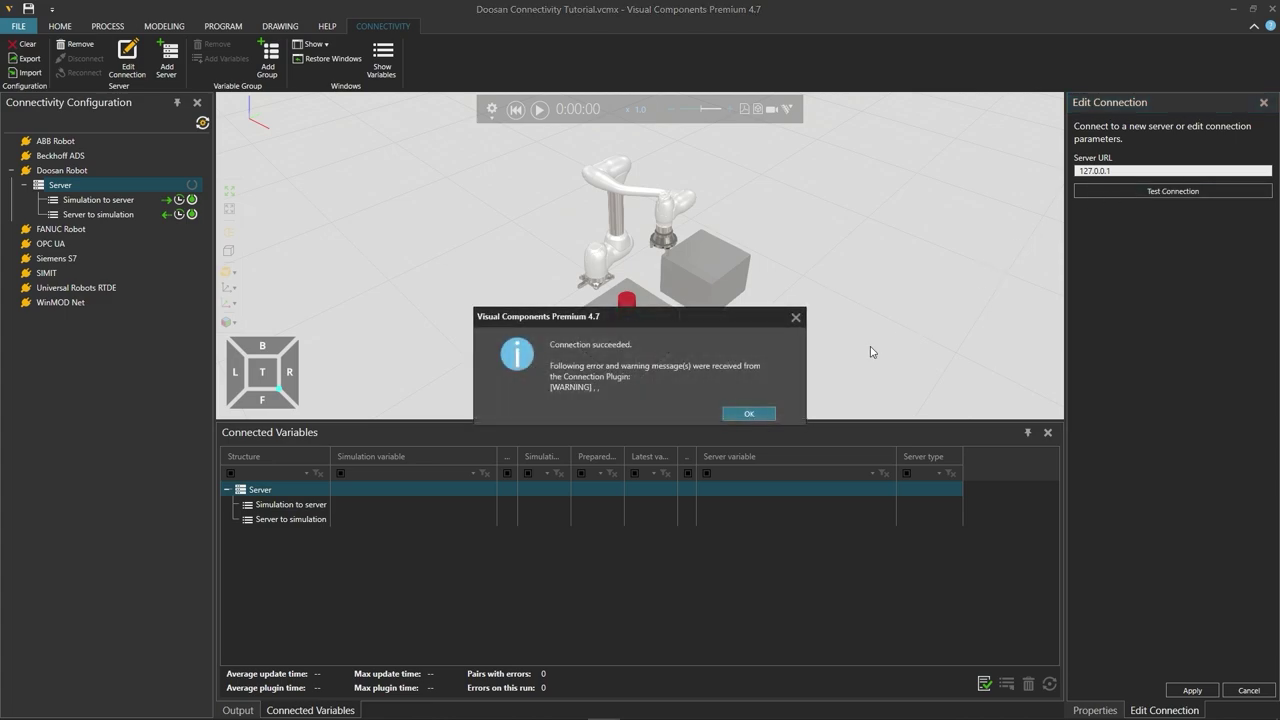
Step: Apply the Doosan Robot server's connection settings and connect the server
click(748, 413)
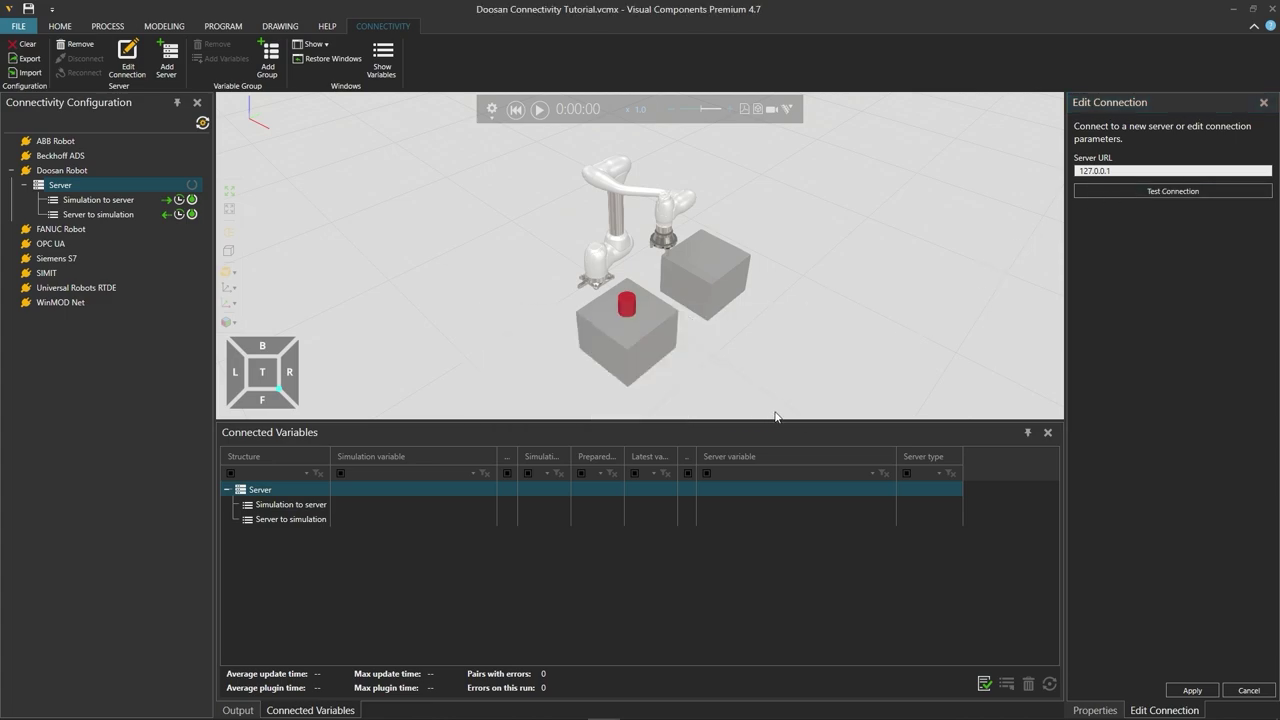
click(1203, 694)
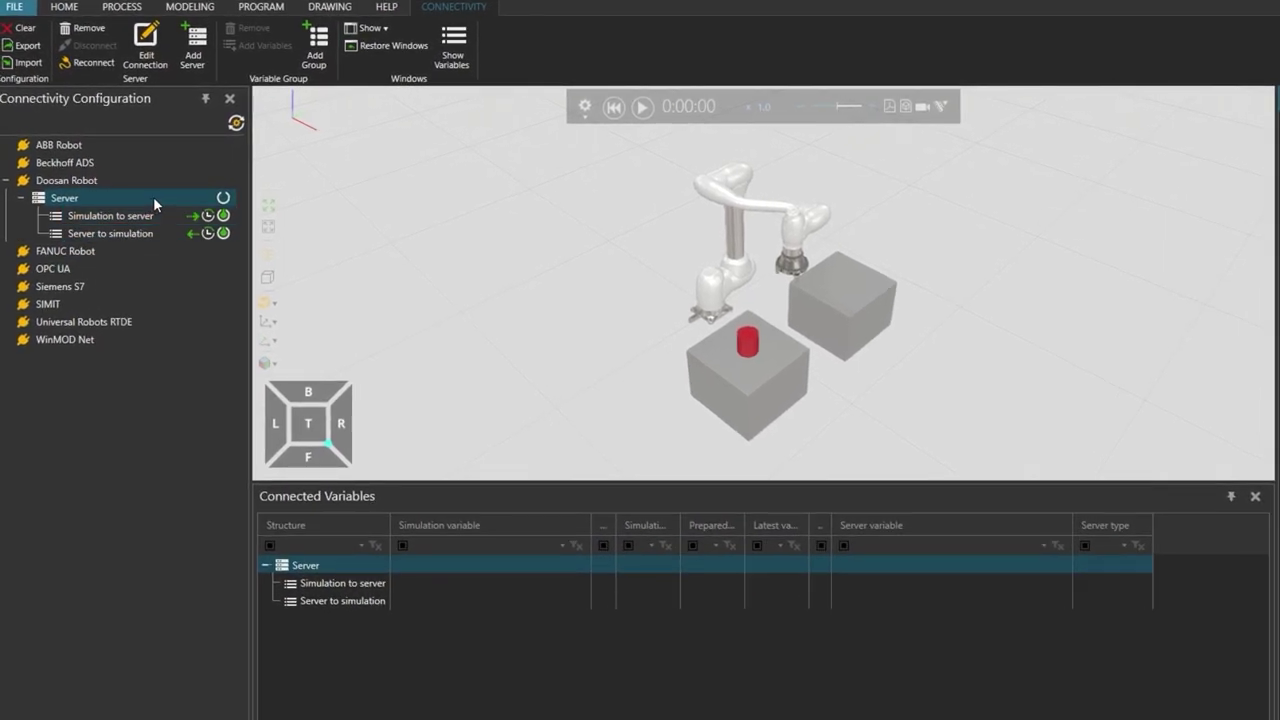
click(224, 199)
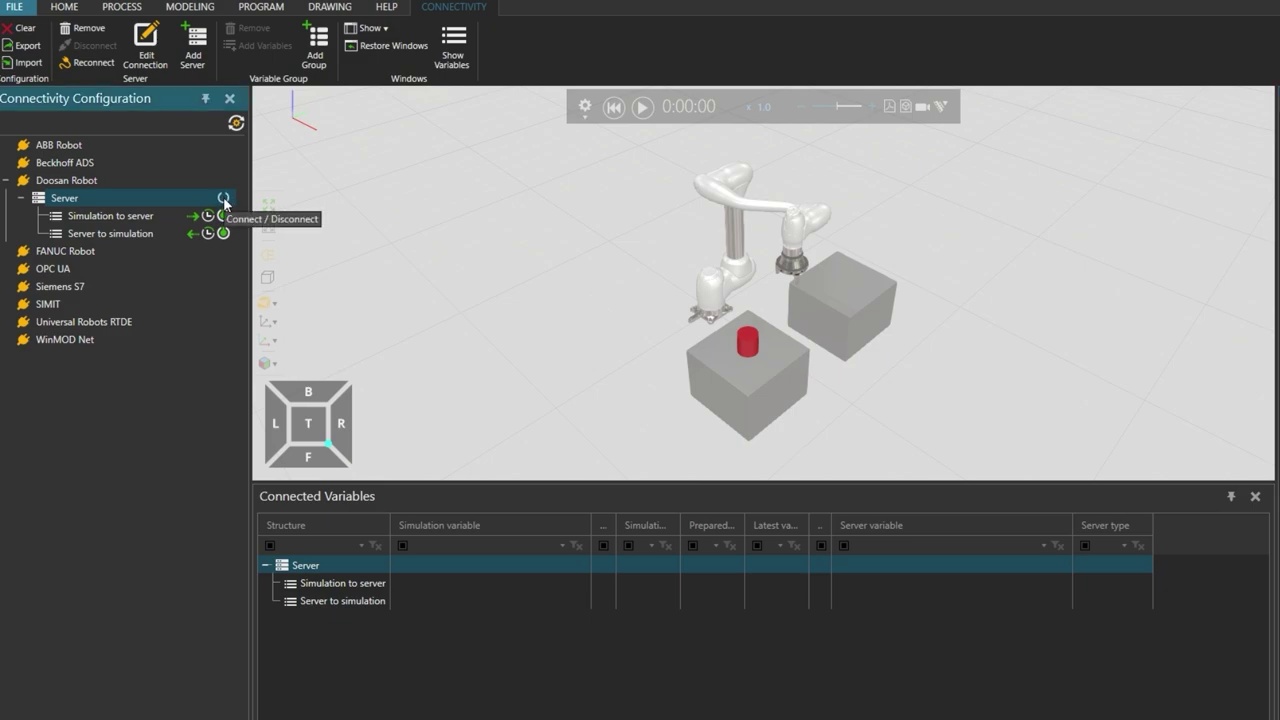
Step: Start adding variables to the Server to simulation group and expand the server's Current pose variables
click(152, 233)
right_click(146, 236)
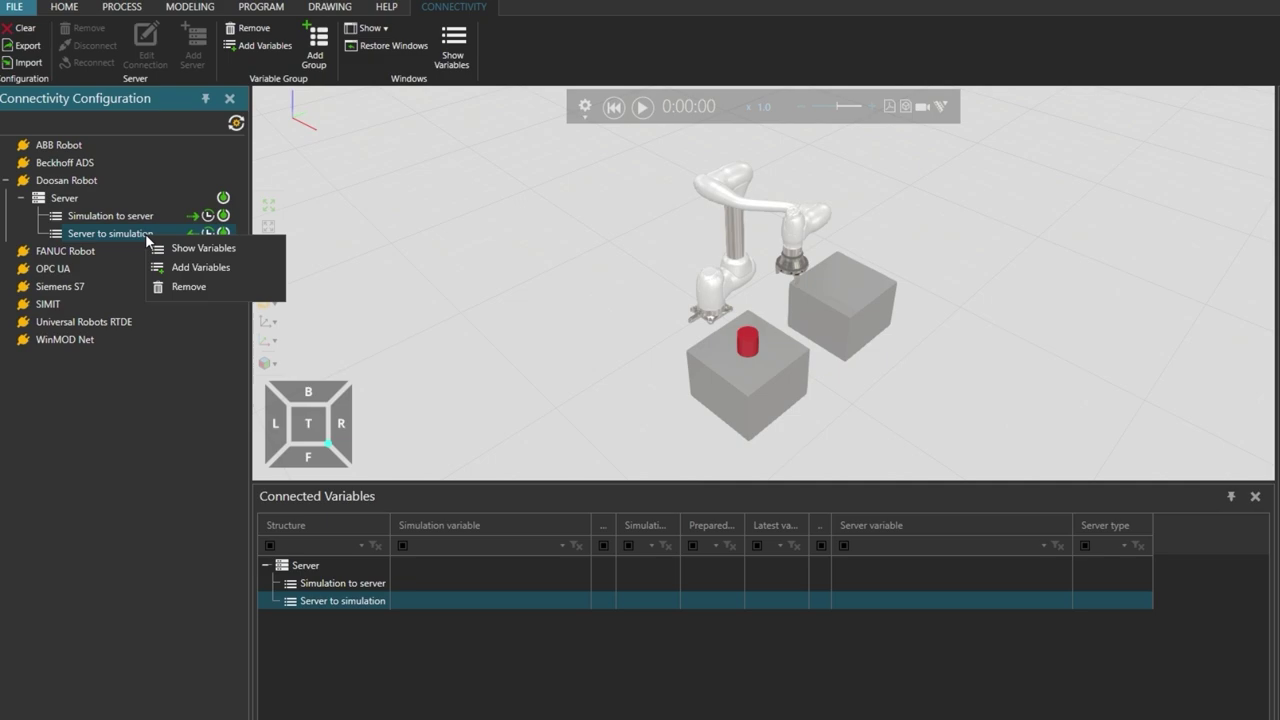
click(190, 266)
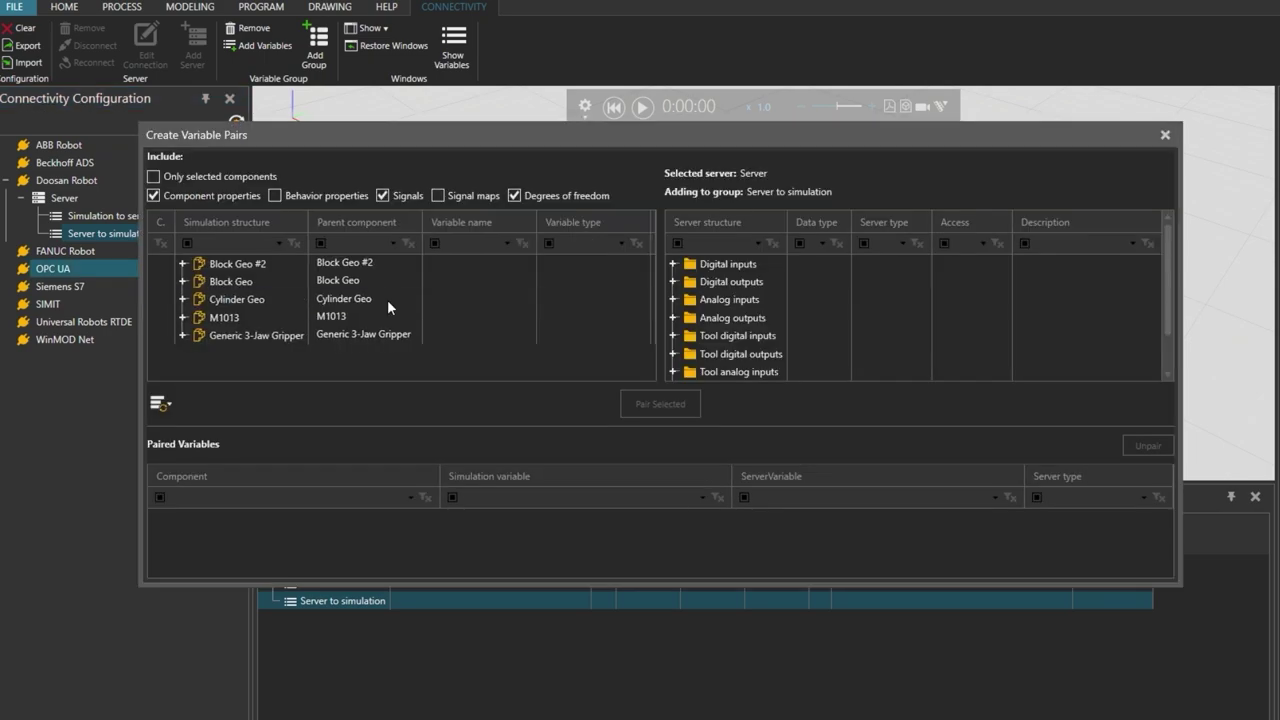
drag(637, 586, 636, 716)
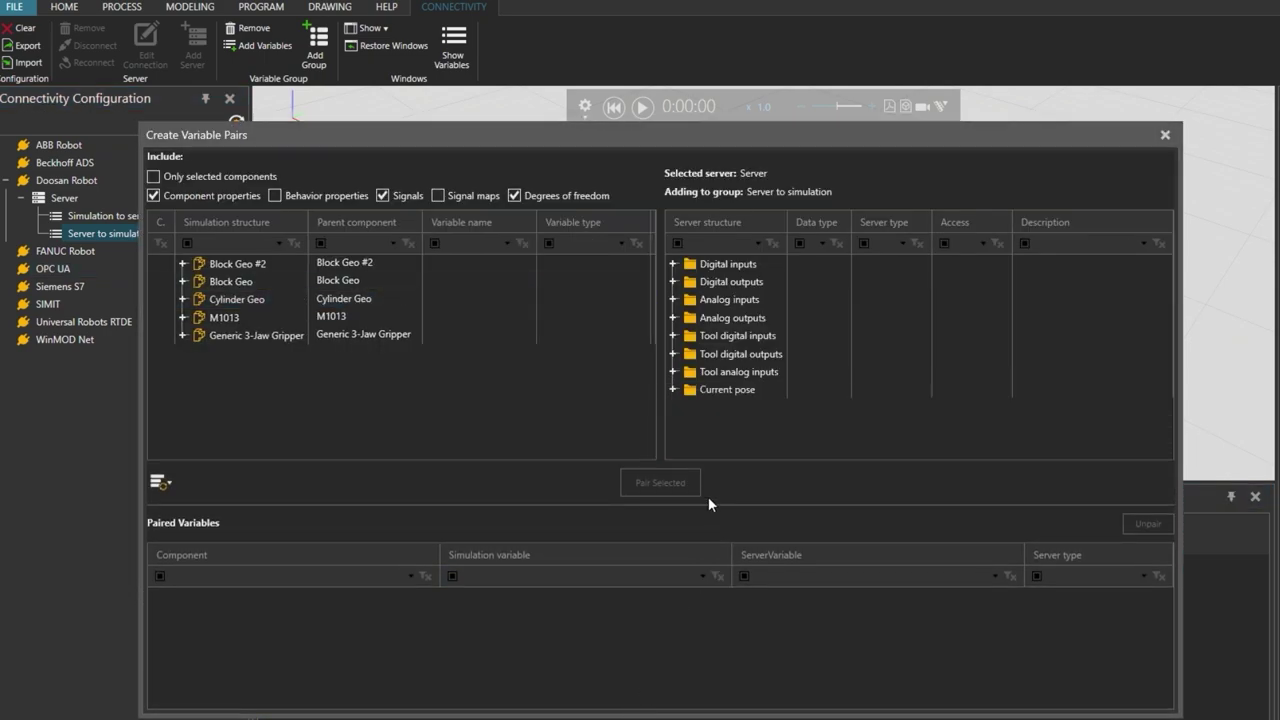
click(690, 389)
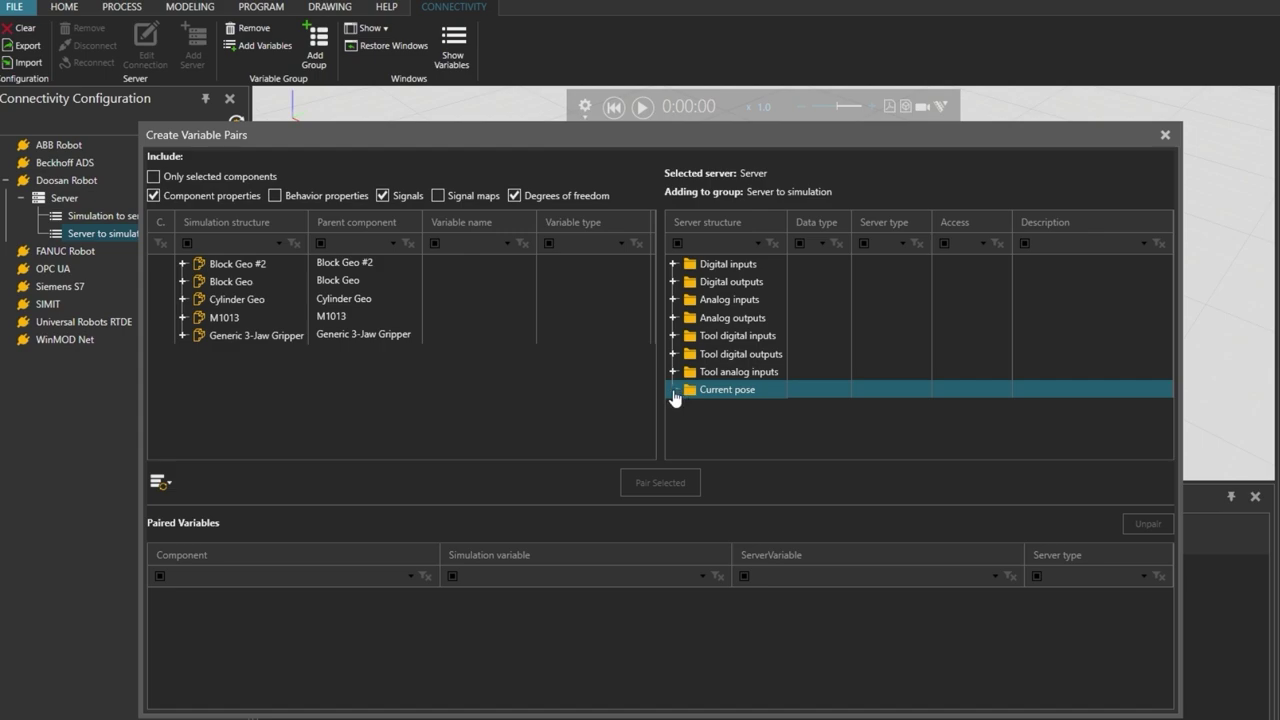
click(675, 391)
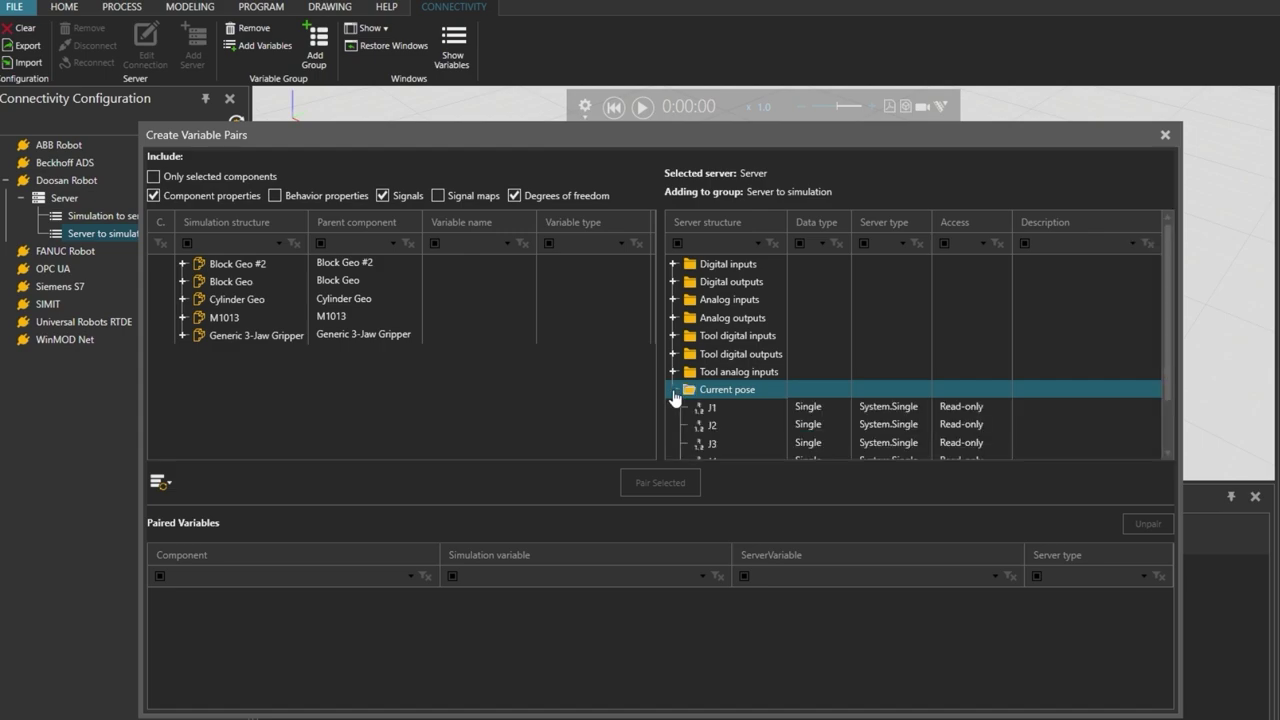
scroll(711, 343, down, 1)
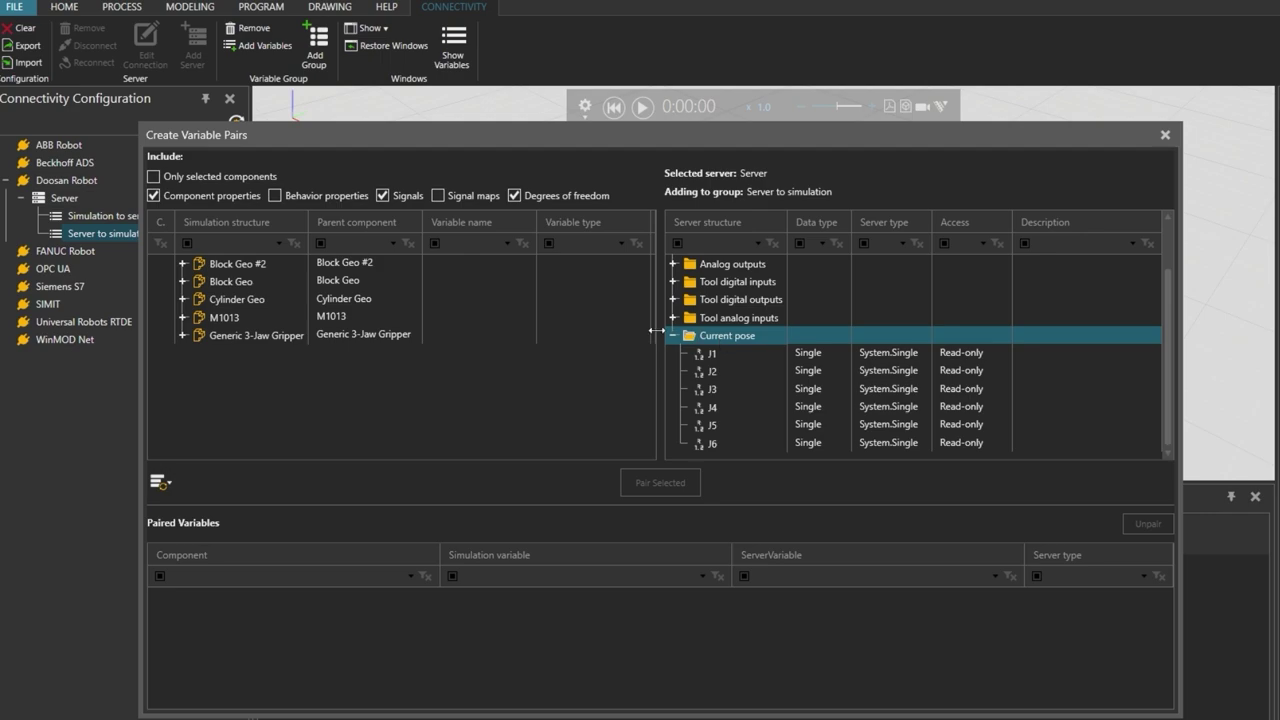
Step: Filter the simulation structure by VALUE and pair the VALUE variables of M1013 joints J1 to J6 with J1 to J6 of Current pose
click(236, 244)
text(VALUE)
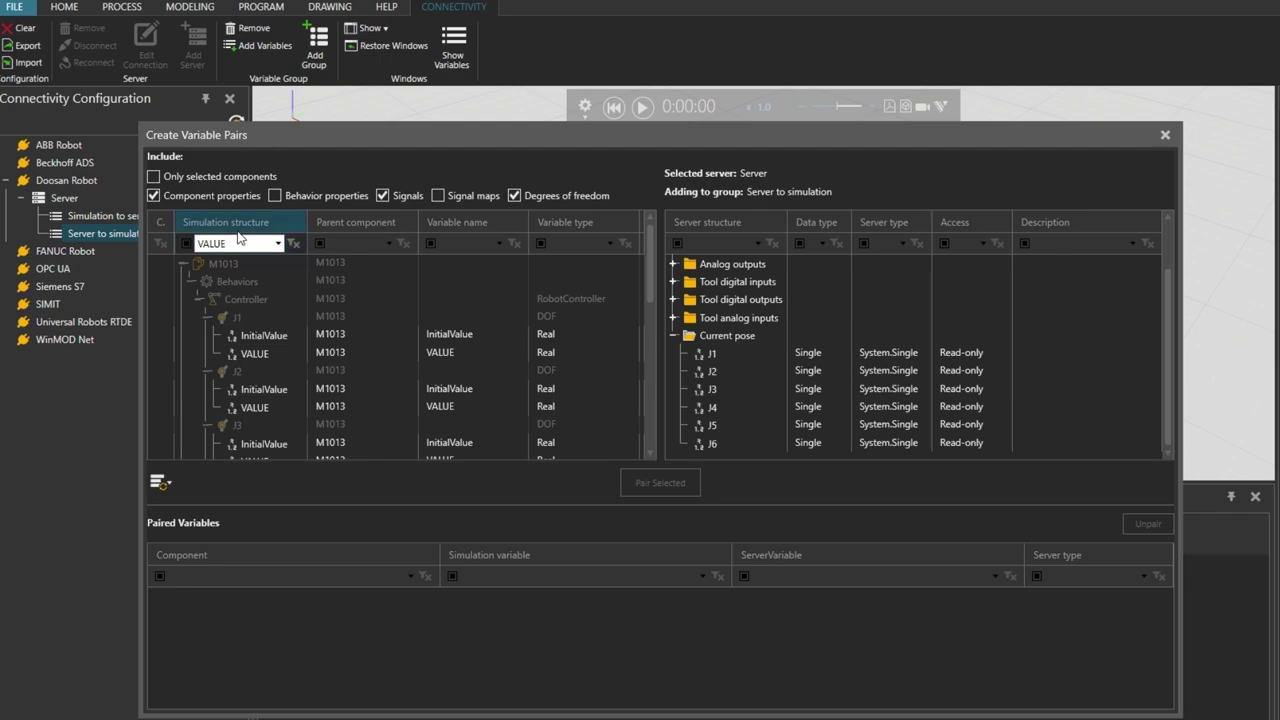
click(278, 352)
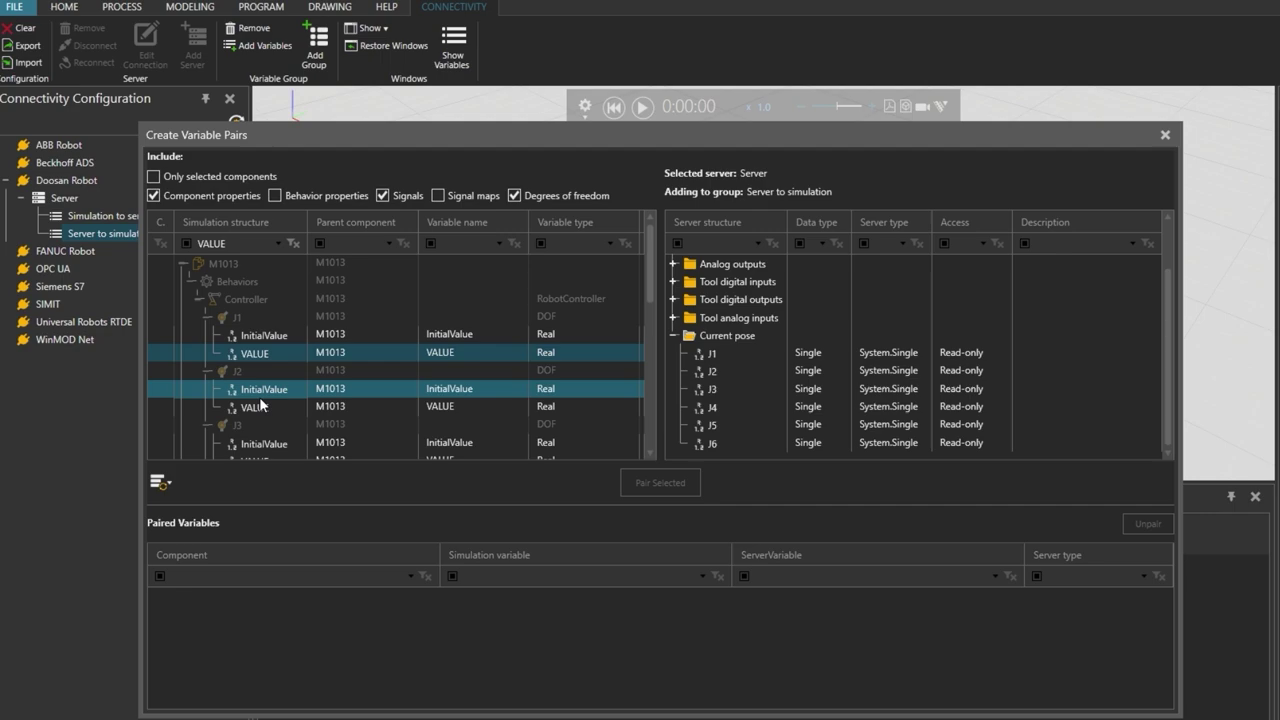
ctrl+click(260, 408)
scroll(264, 406, down, 1)
ctrl+click(266, 405)
scroll(266, 410, down, 1)
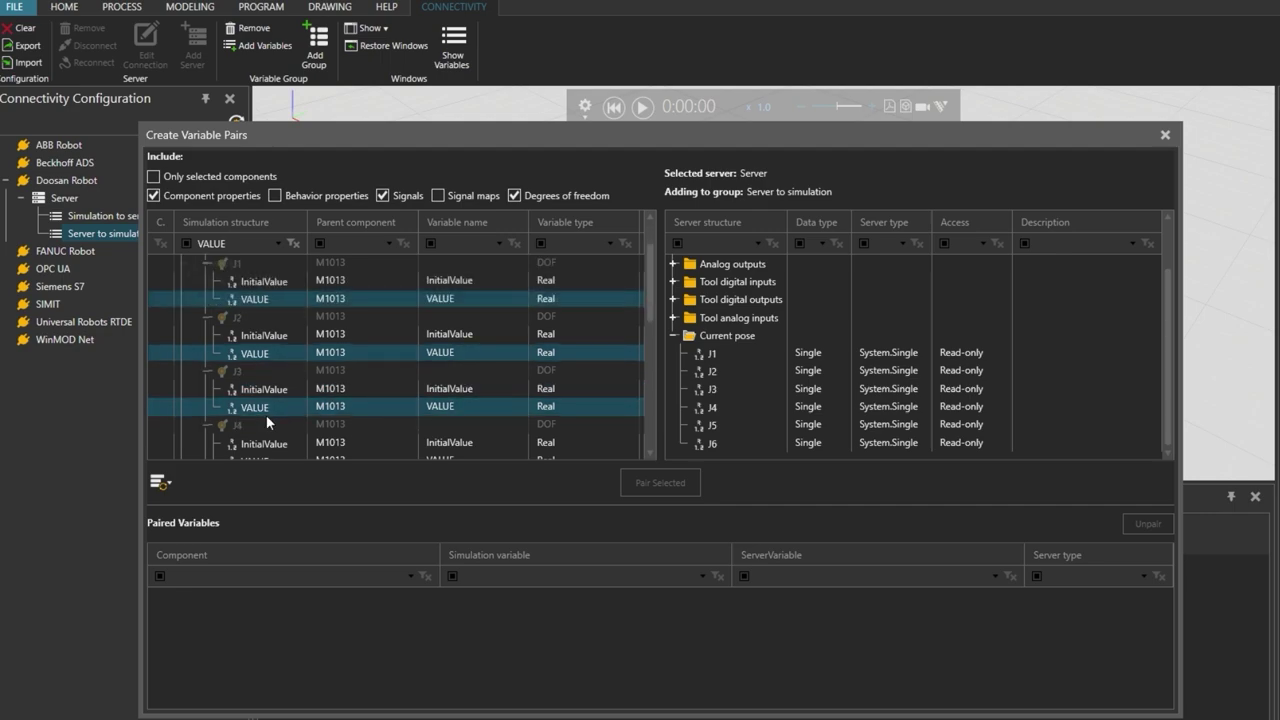
ctrl+click(266, 412)
scroll(274, 407, down, 1)
ctrl+click(273, 406)
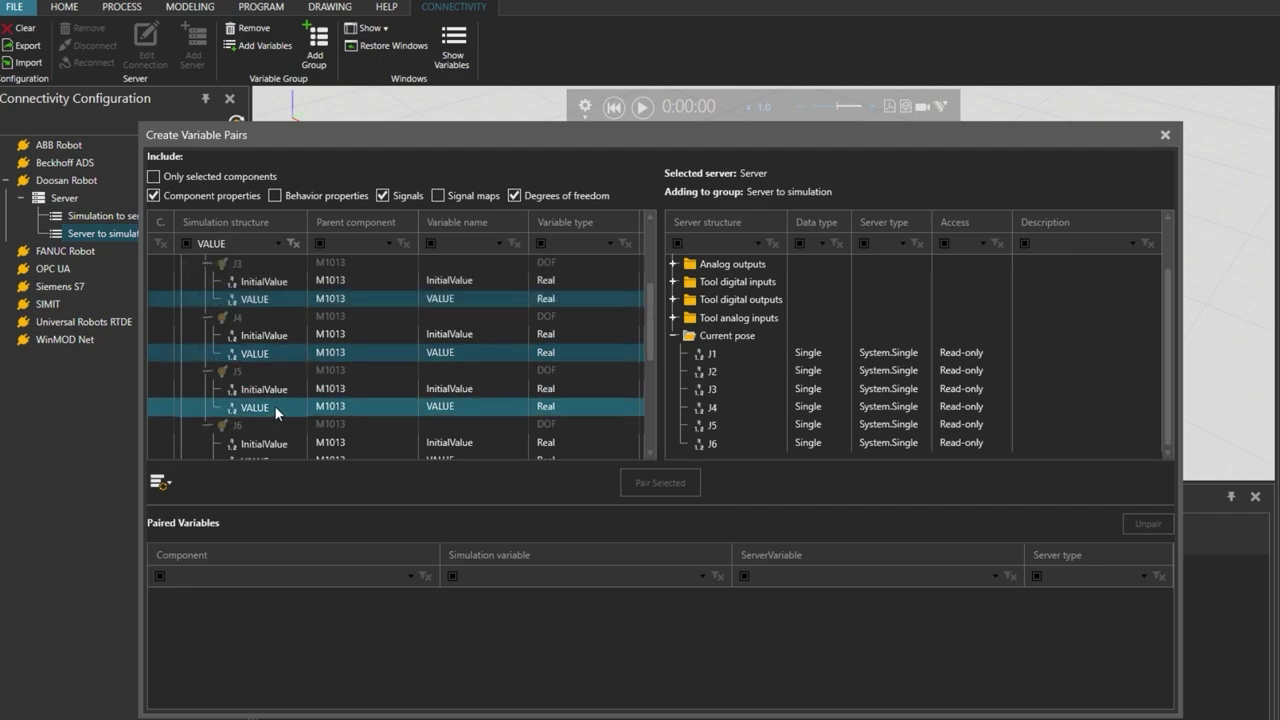
scroll(271, 407, down, 1)
ctrl+click(273, 407)
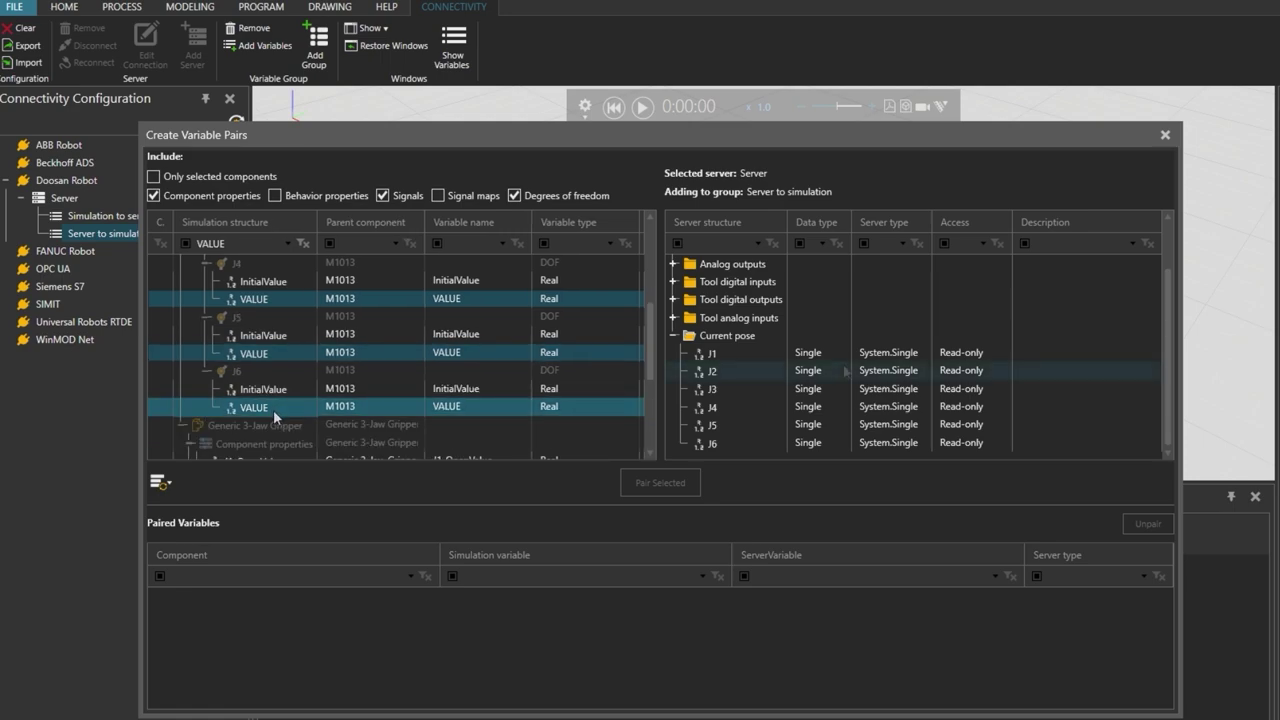
click(861, 355)
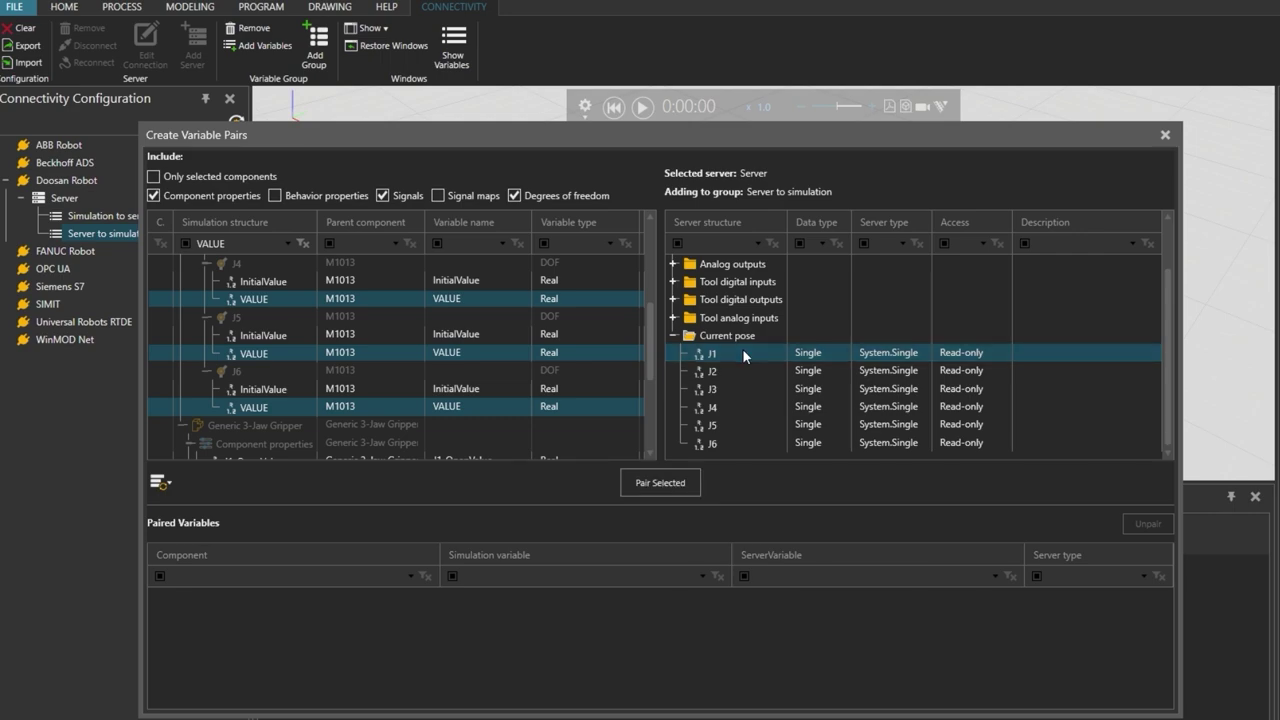
shift+click(725, 443)
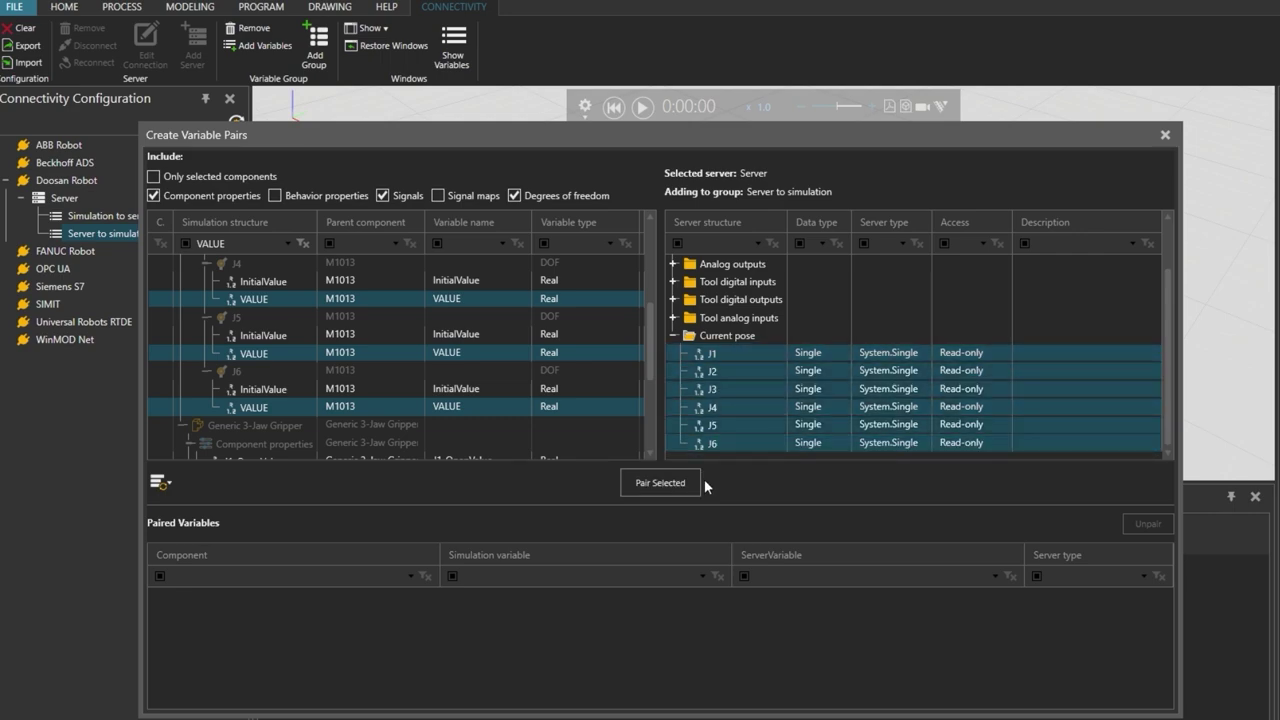
click(658, 484)
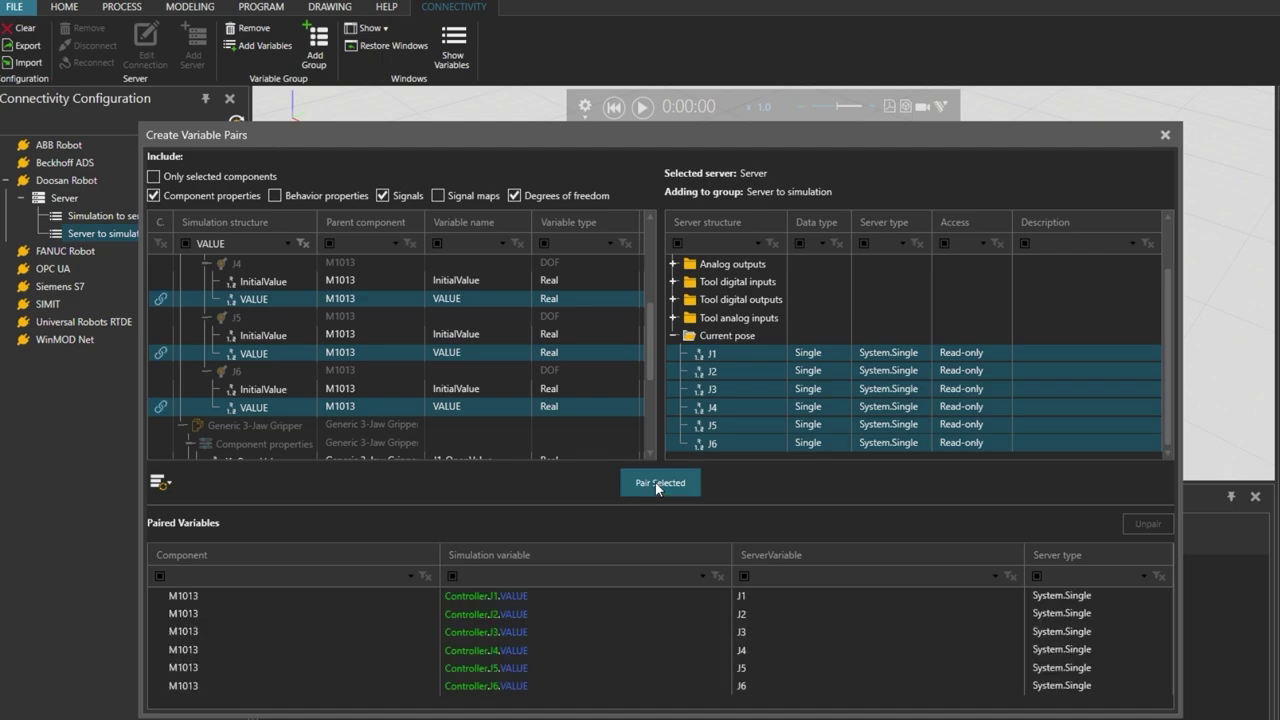
click(577, 592)
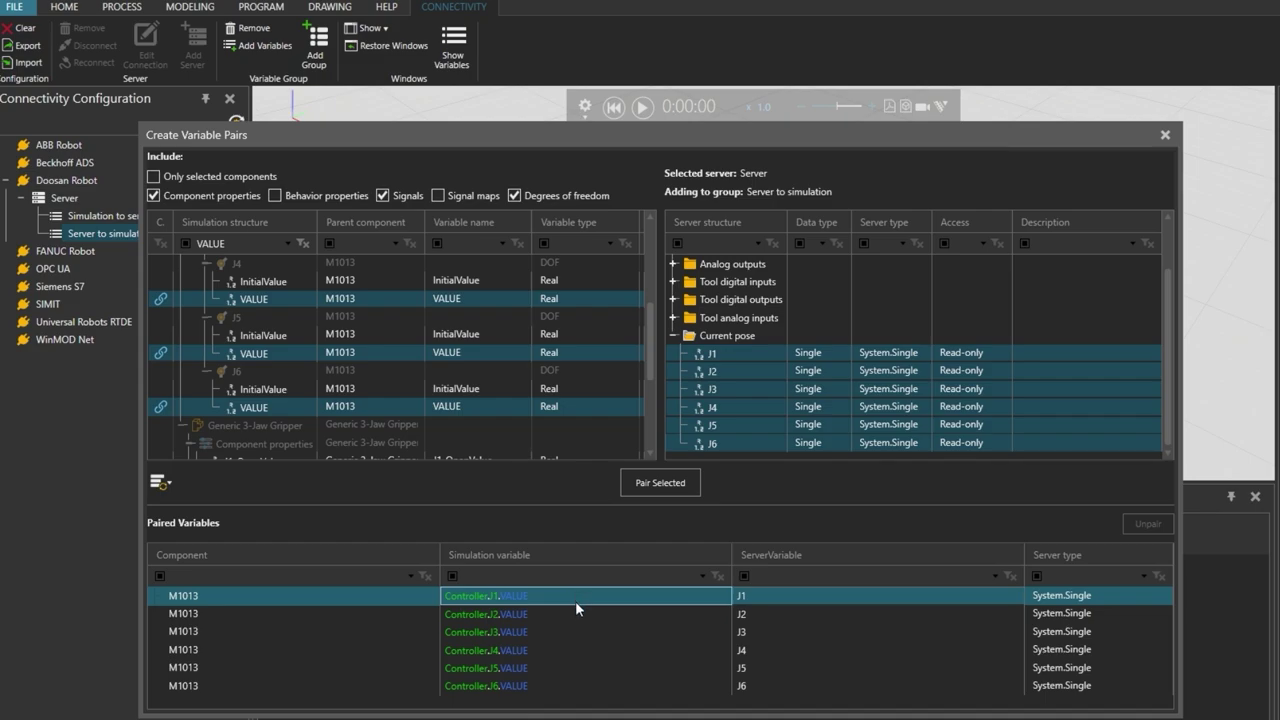
drag(575, 601, 577, 686)
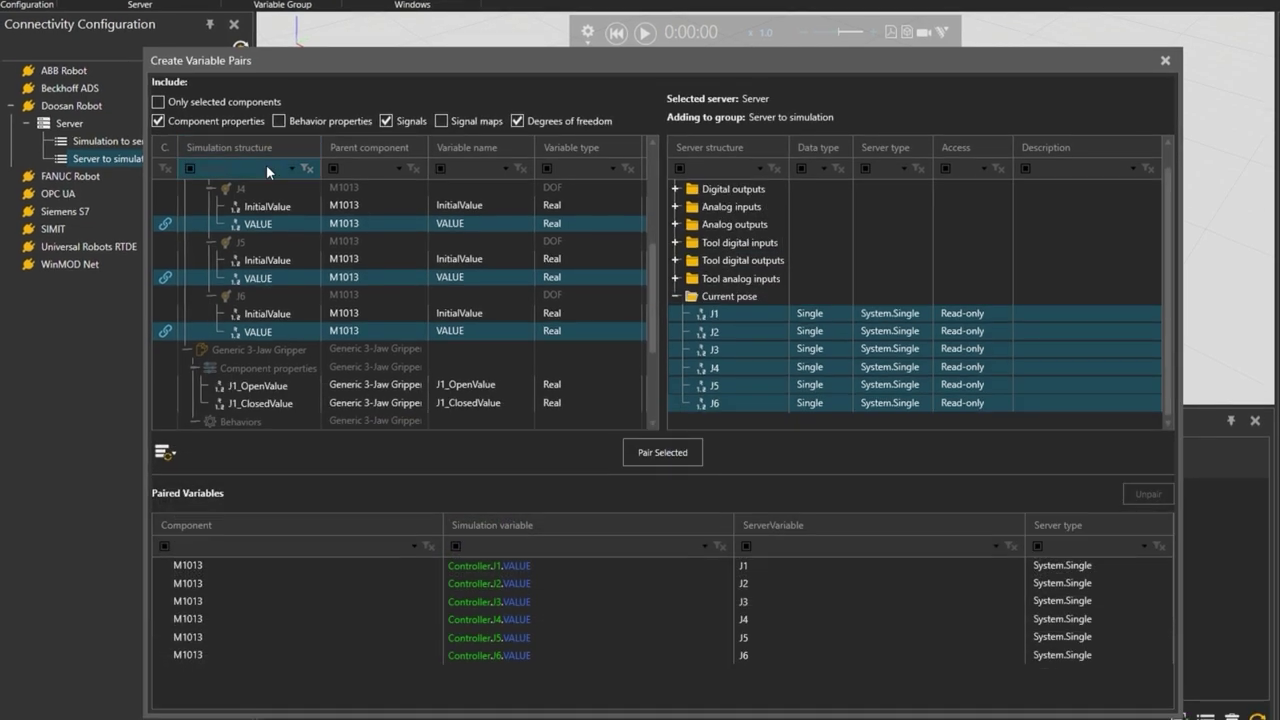
Step: Clear the simulation structure filter, include signal maps, and expand the Outputs signal map of the M1013
click(266, 168)
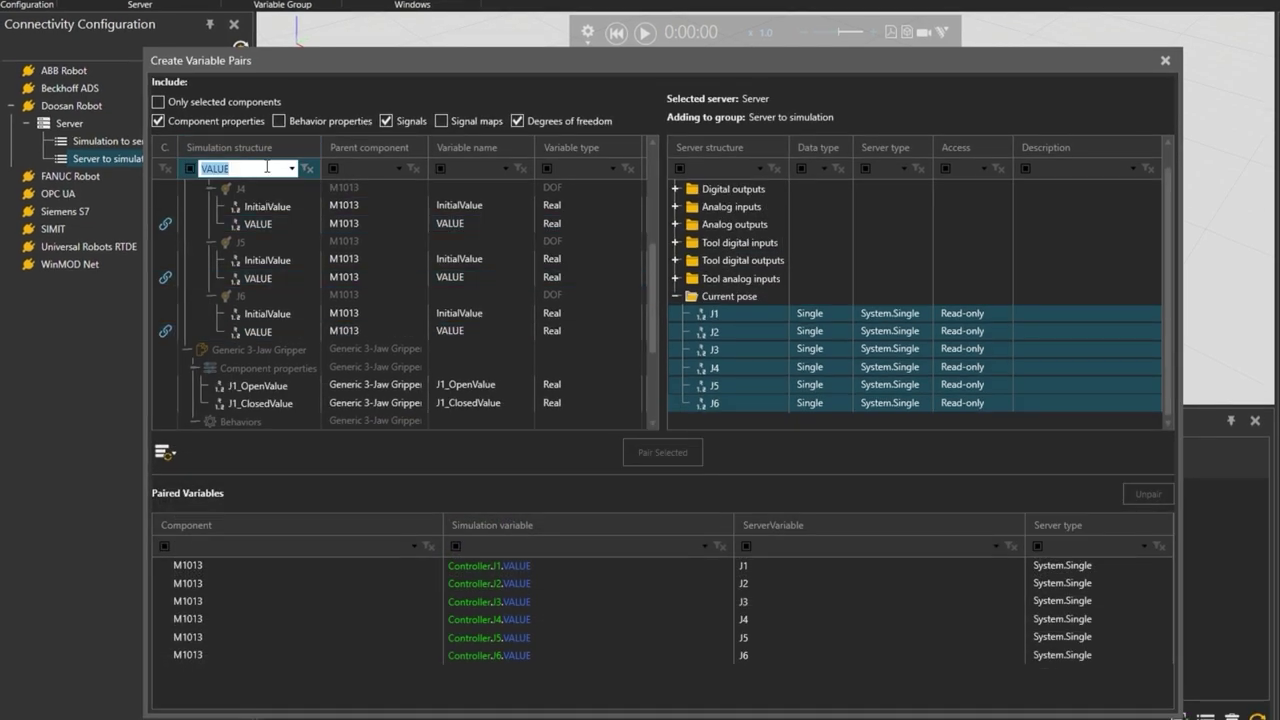
key(BackSpace)
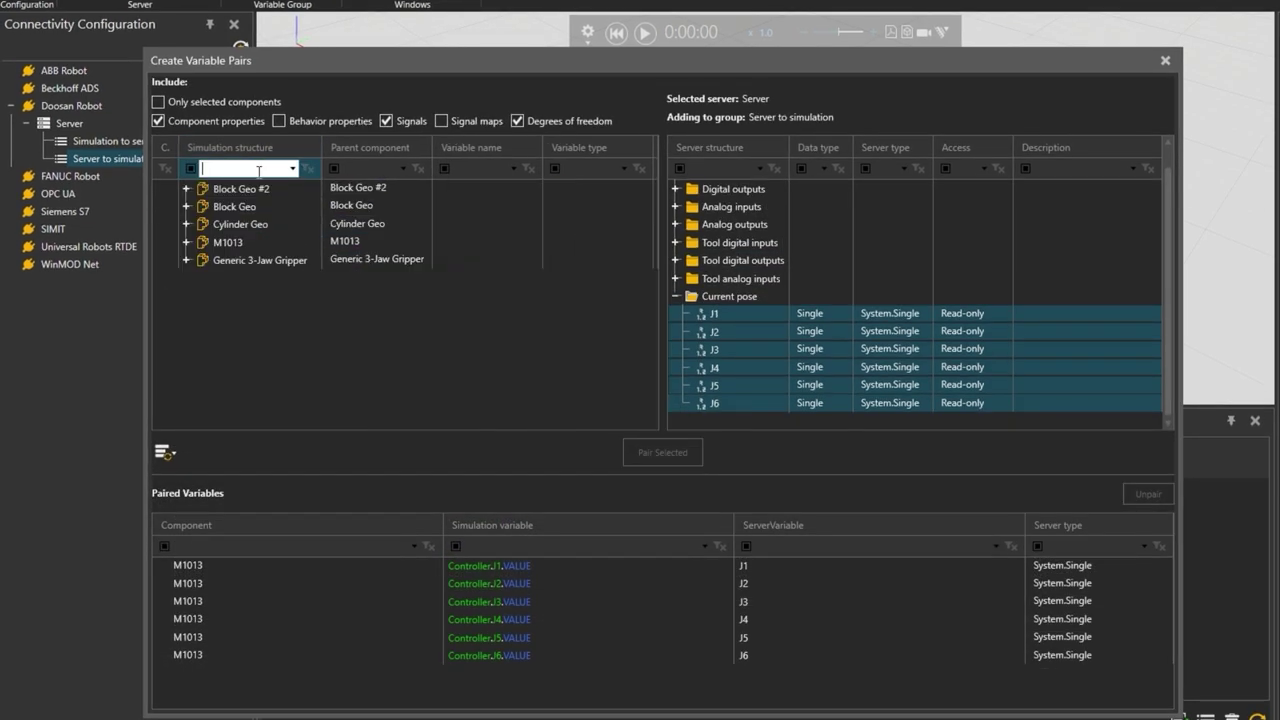
click(441, 121)
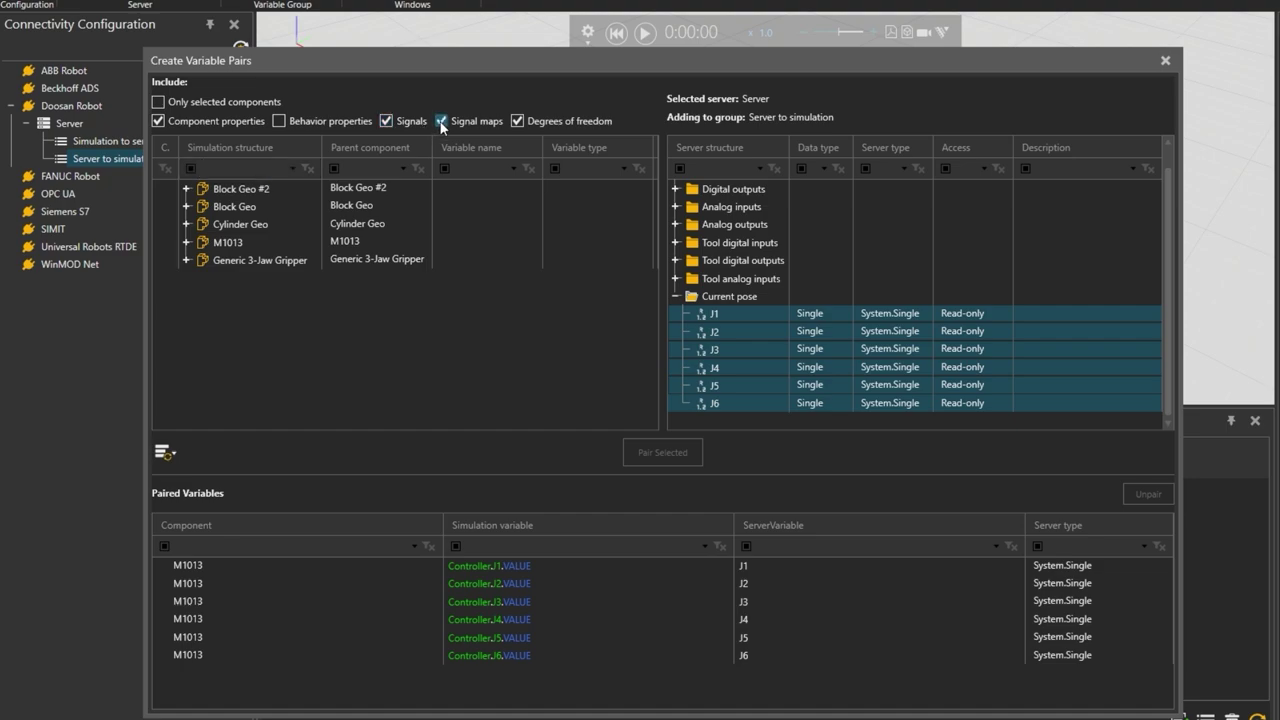
click(186, 243)
click(195, 297)
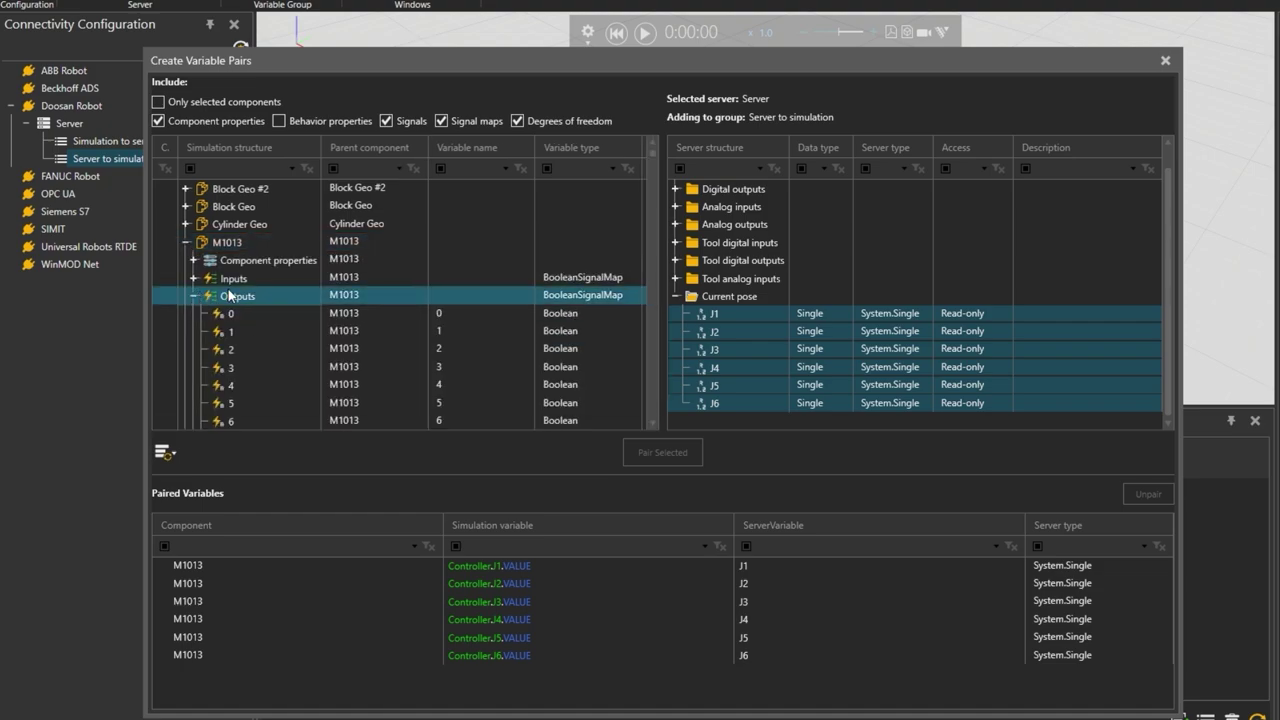
scroll(274, 285, down, 1)
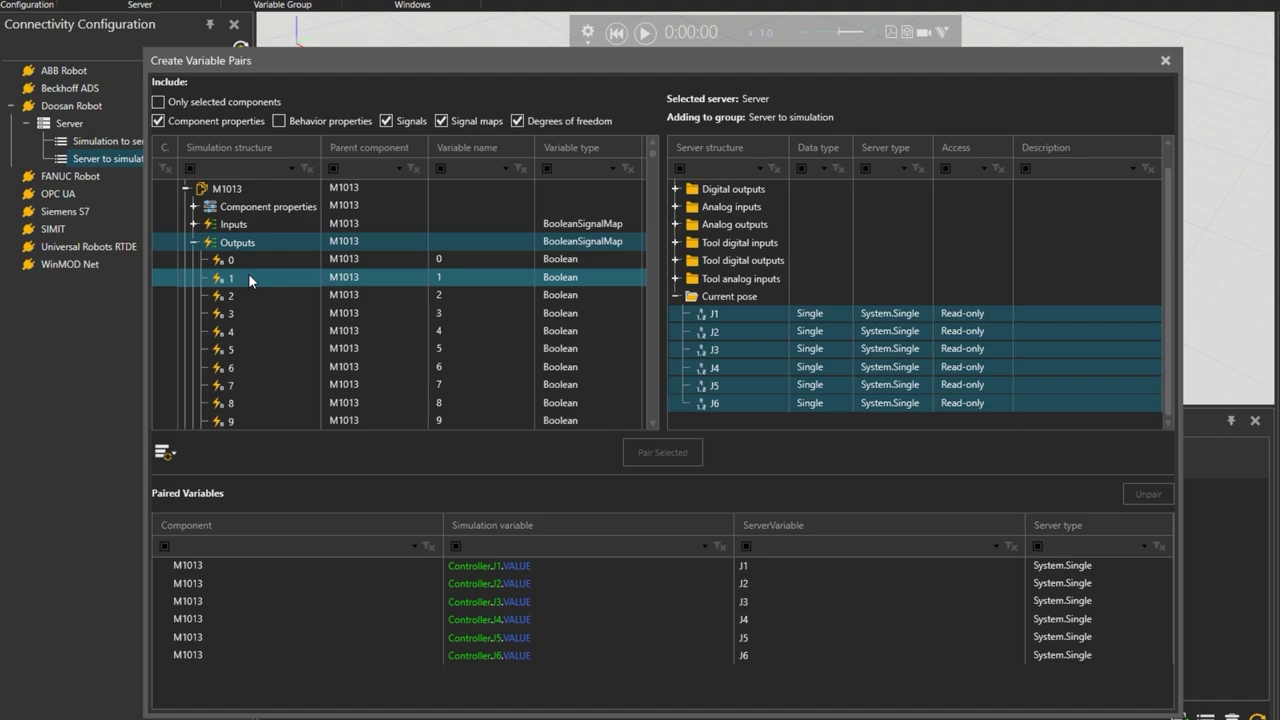
Step: Pair M1013 outputs 1, 2 and 10 with CTRLBOX_DIGITAL_OUTPUT_1, CTRLBOX_DIGITAL_OUTPUT_2 and CTRLBOX_DIGITAL_OUTPUT_10 of the server
click(258, 276)
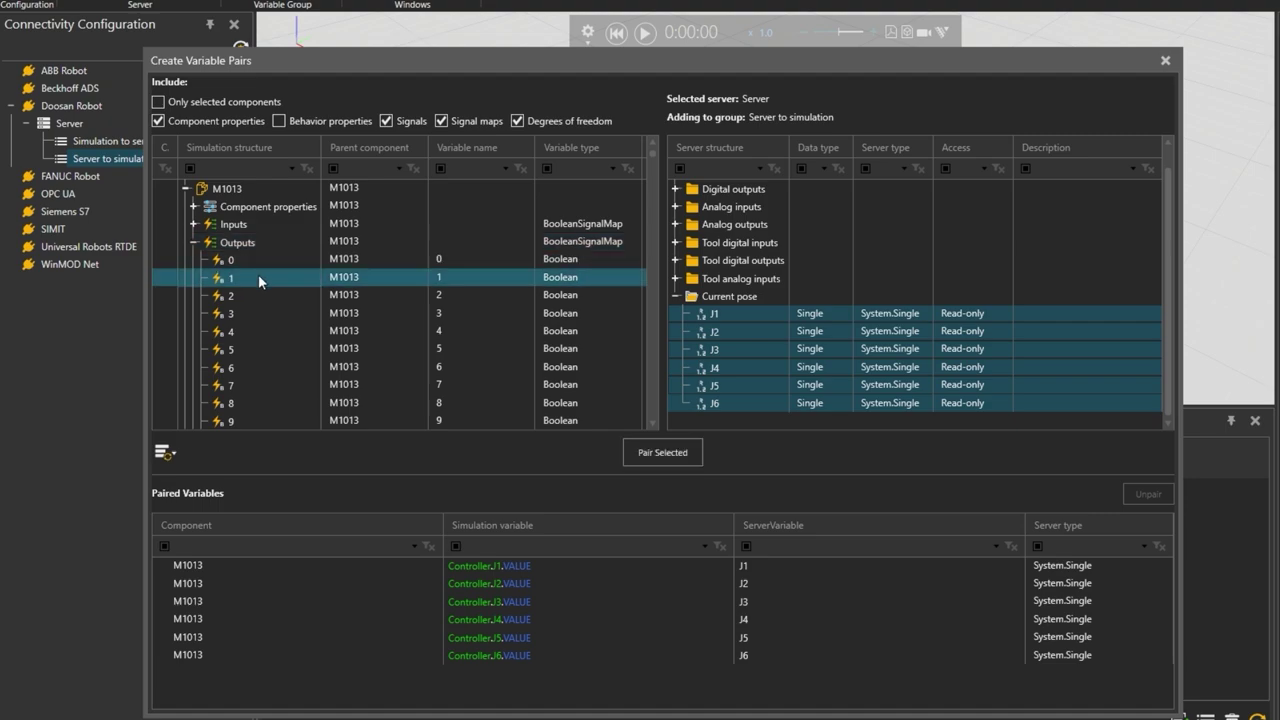
ctrl+click(240, 295)
scroll(240, 296, down, 1)
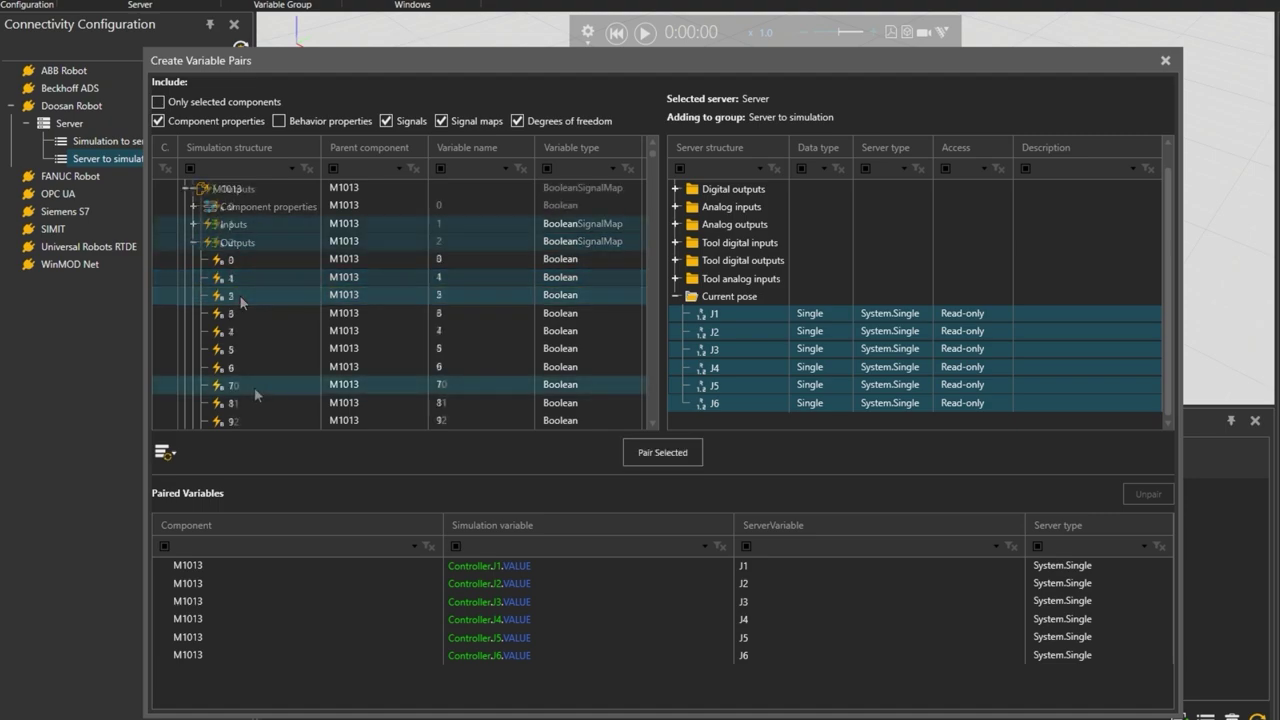
ctrl+click(256, 386)
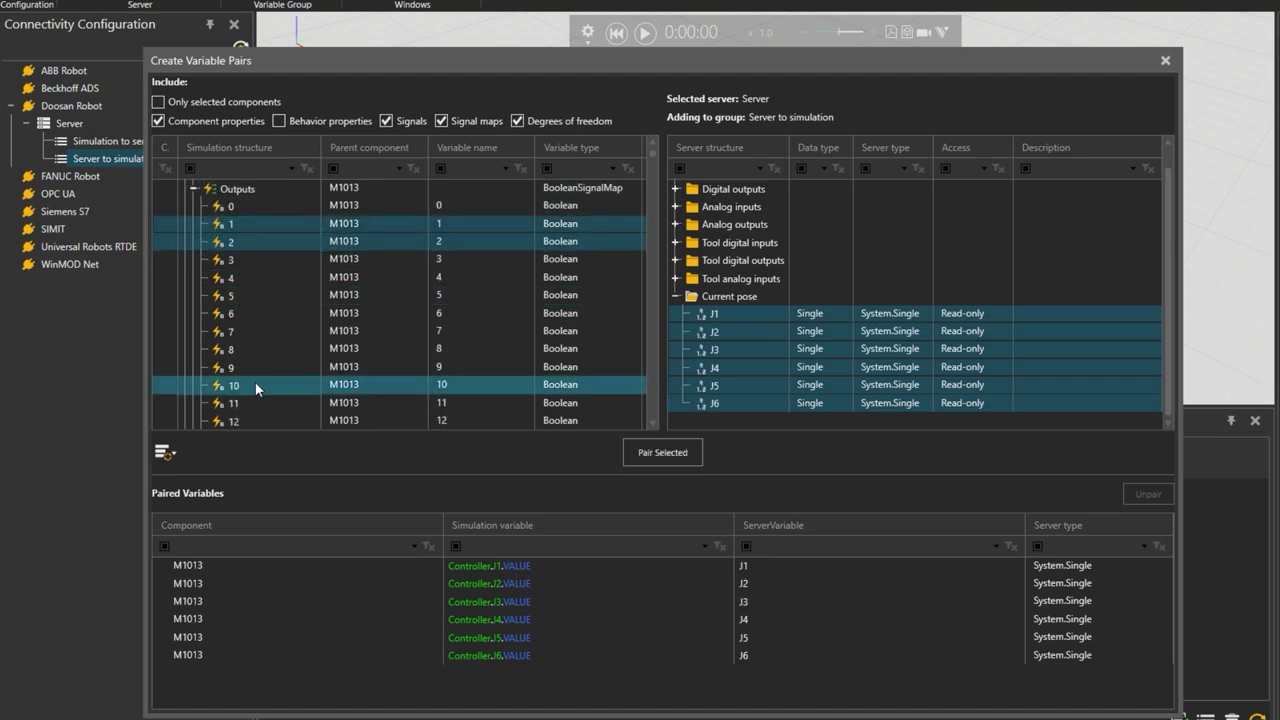
click(676, 190)
click(772, 208)
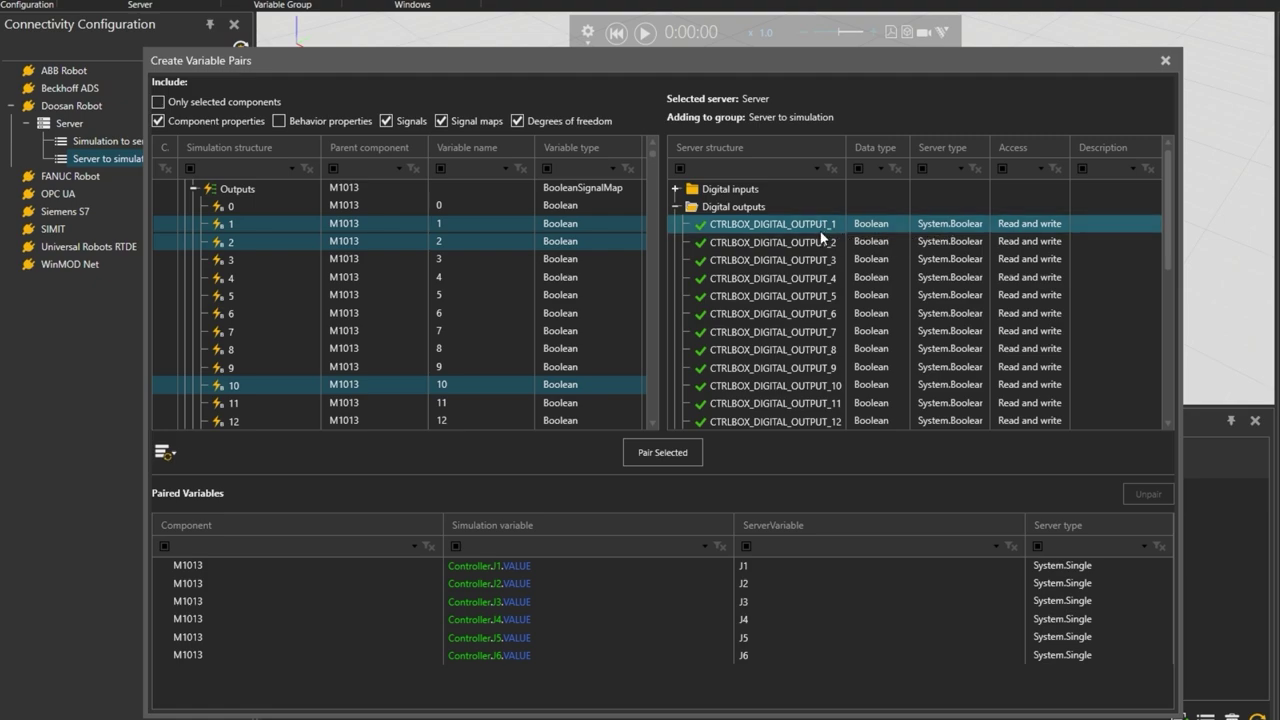
ctrl+click(822, 241)
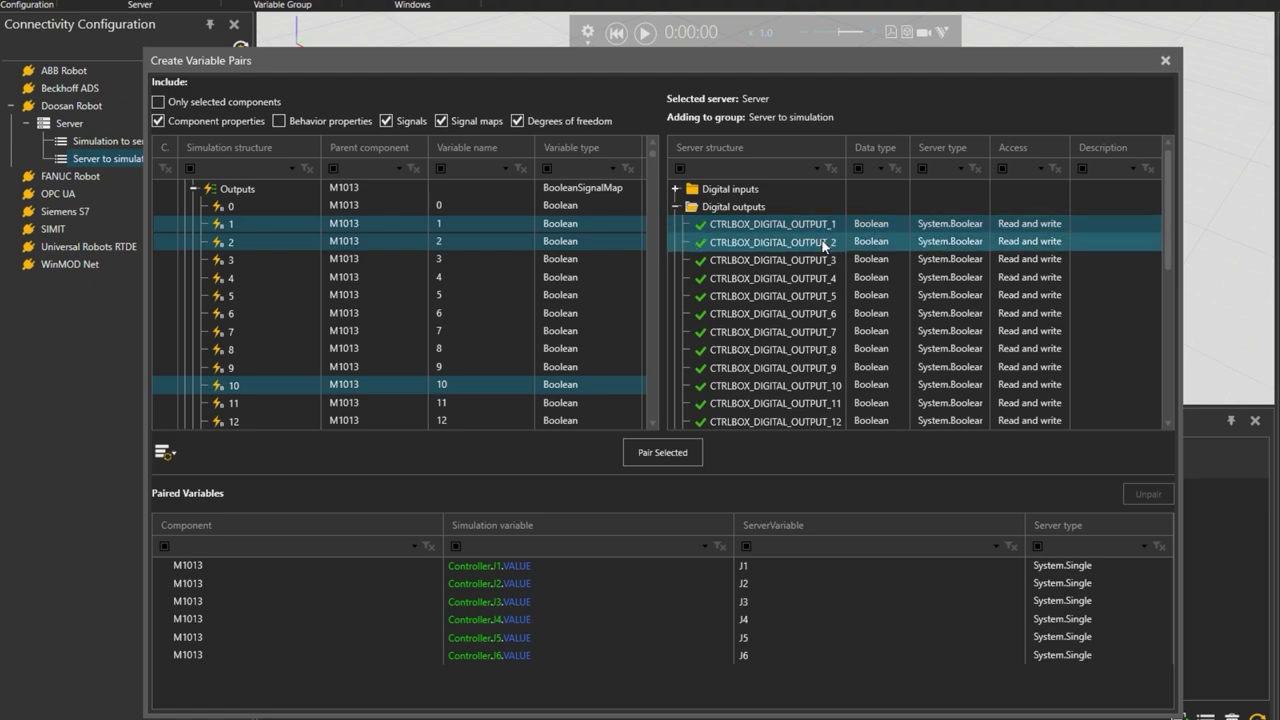
scroll(822, 243, down, 1)
ctrl+click(812, 333)
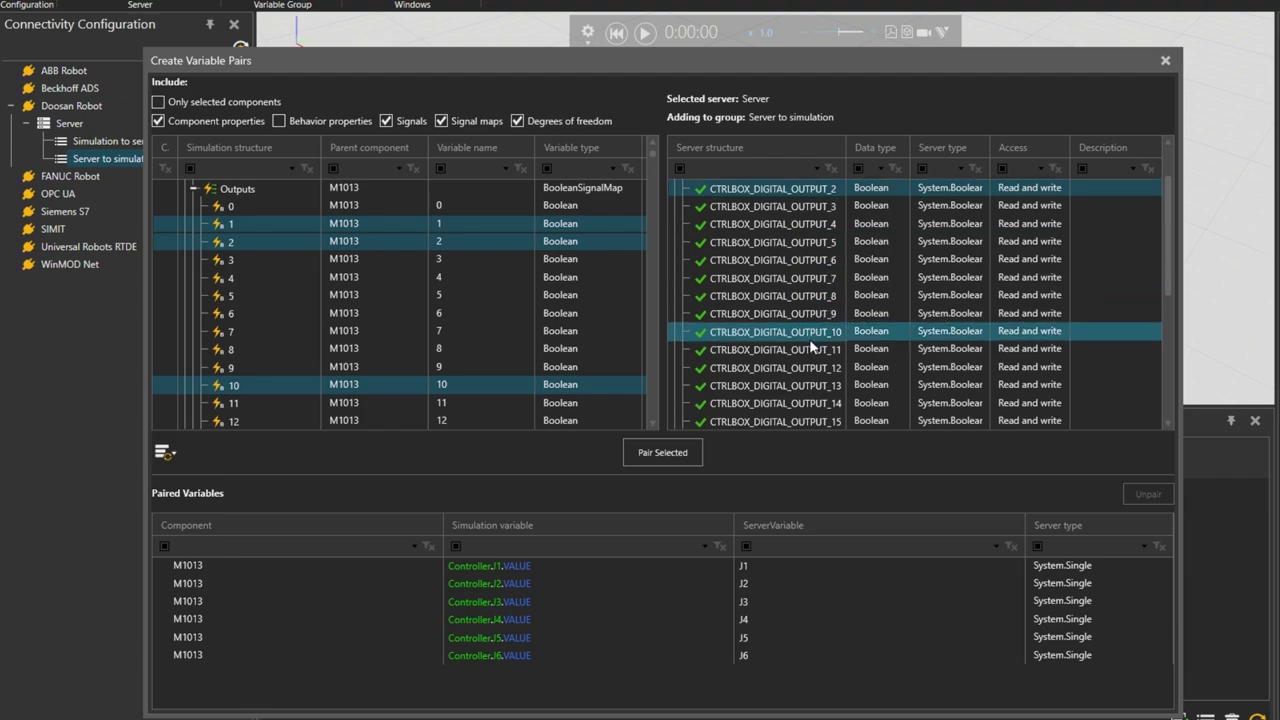
click(674, 452)
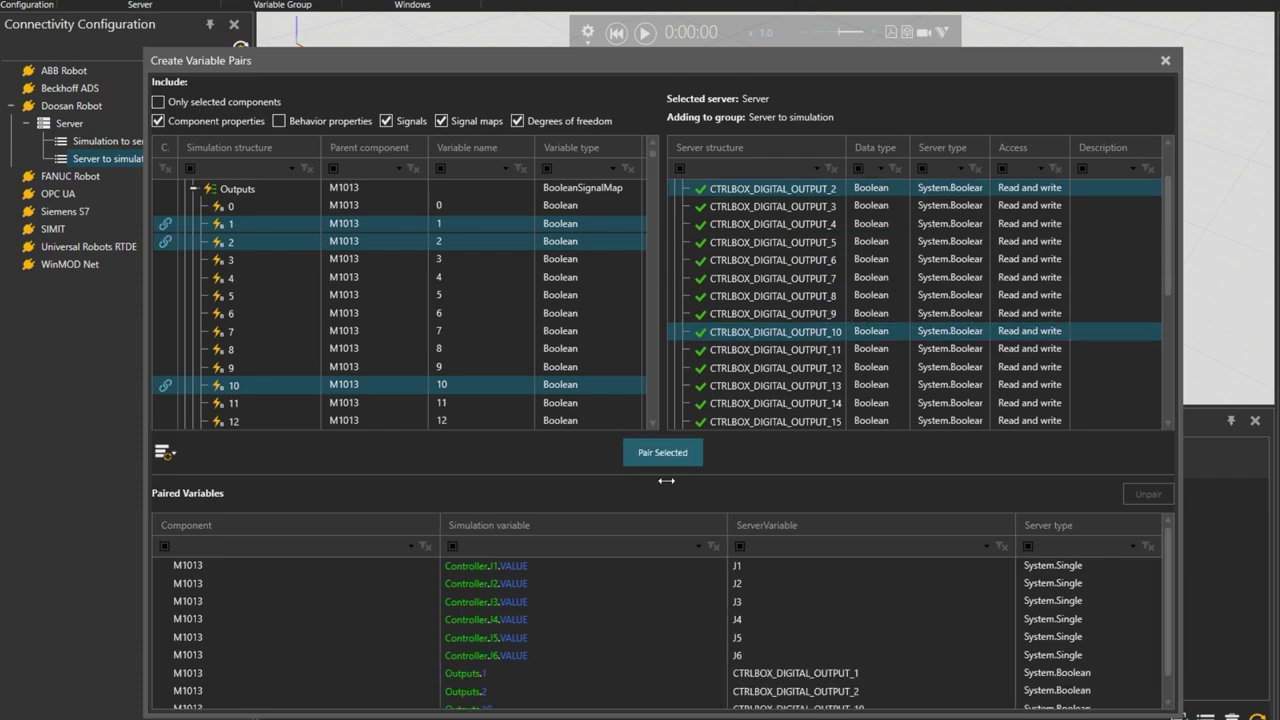
Step: Check the output signals in the paired variables list against their matching server variables
scroll(629, 670, down, 1)
click(620, 657)
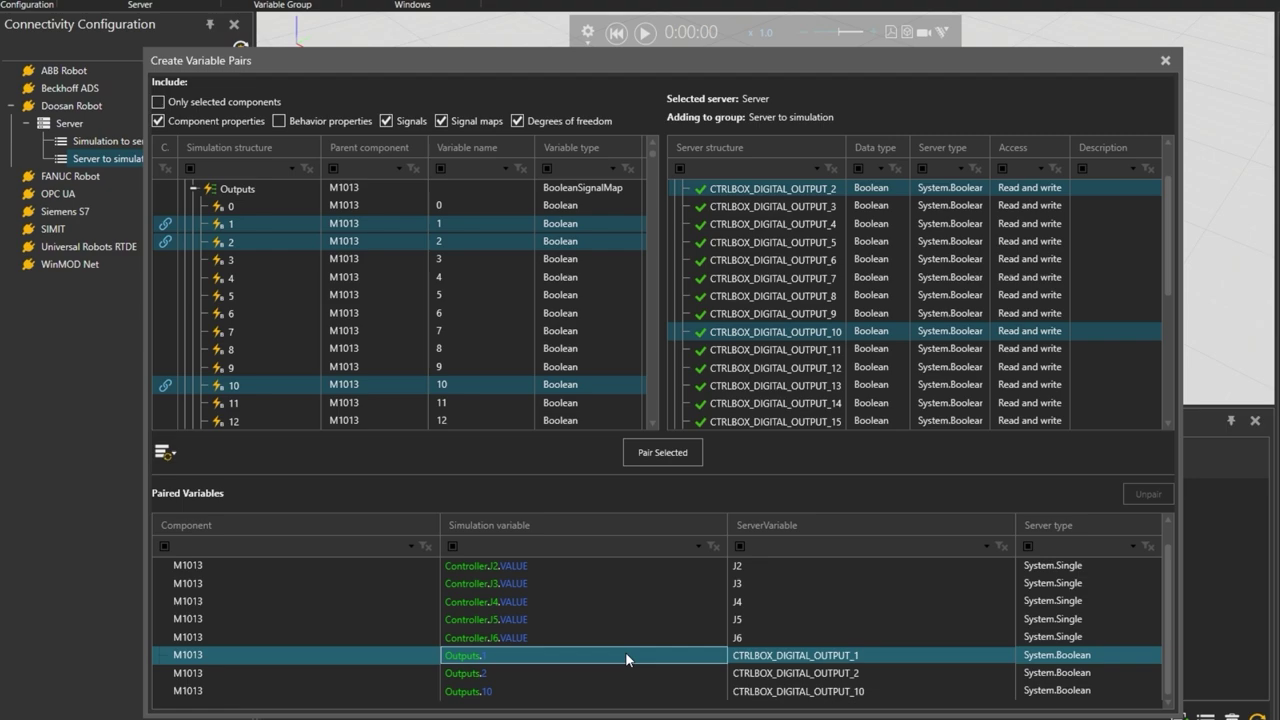
click(633, 673)
click(637, 691)
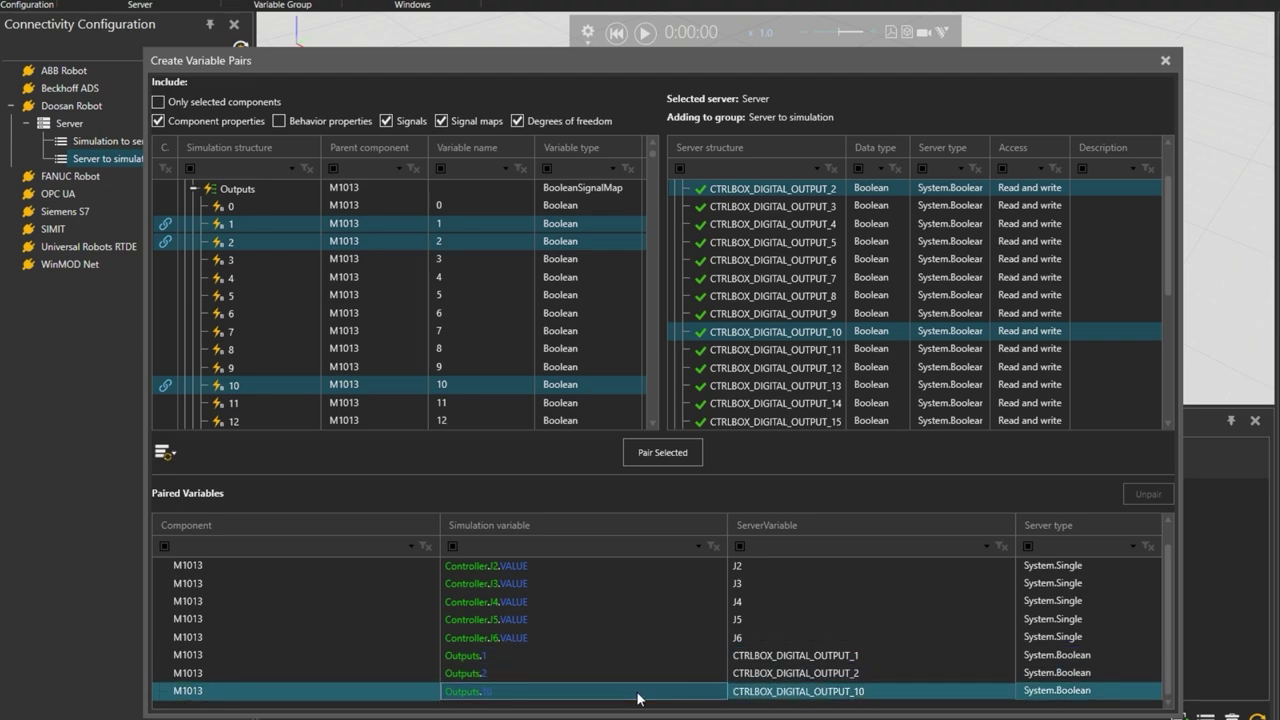
click(812, 692)
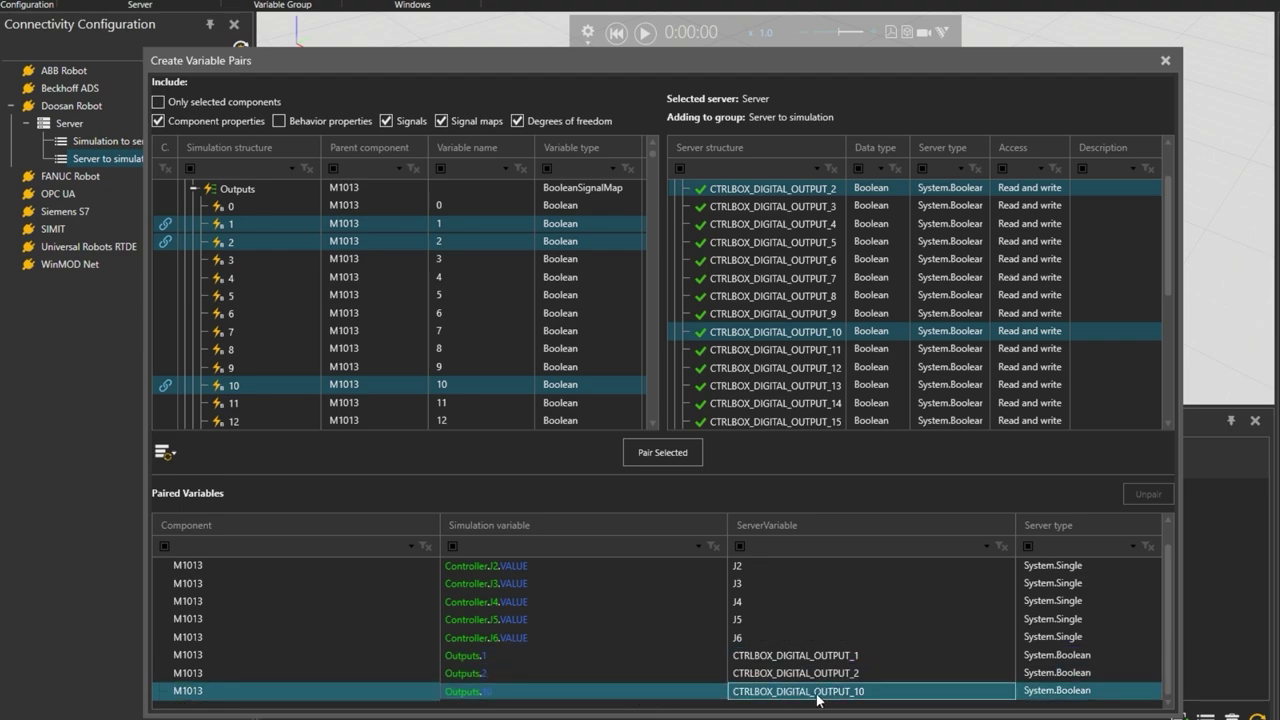
click(820, 673)
ctrl+click(820, 673)
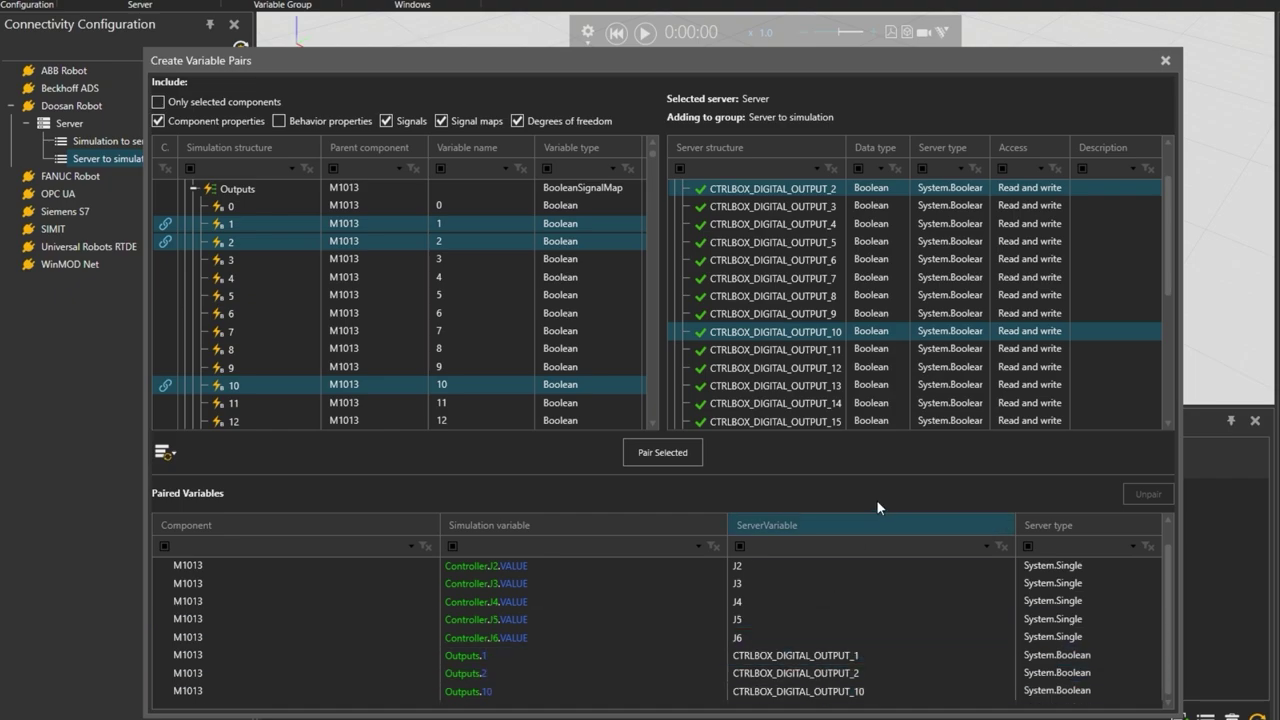
Step: Close the variable pairing, enlarge the Connected Variables area to fit all pairs, and reset the simulation
click(1165, 62)
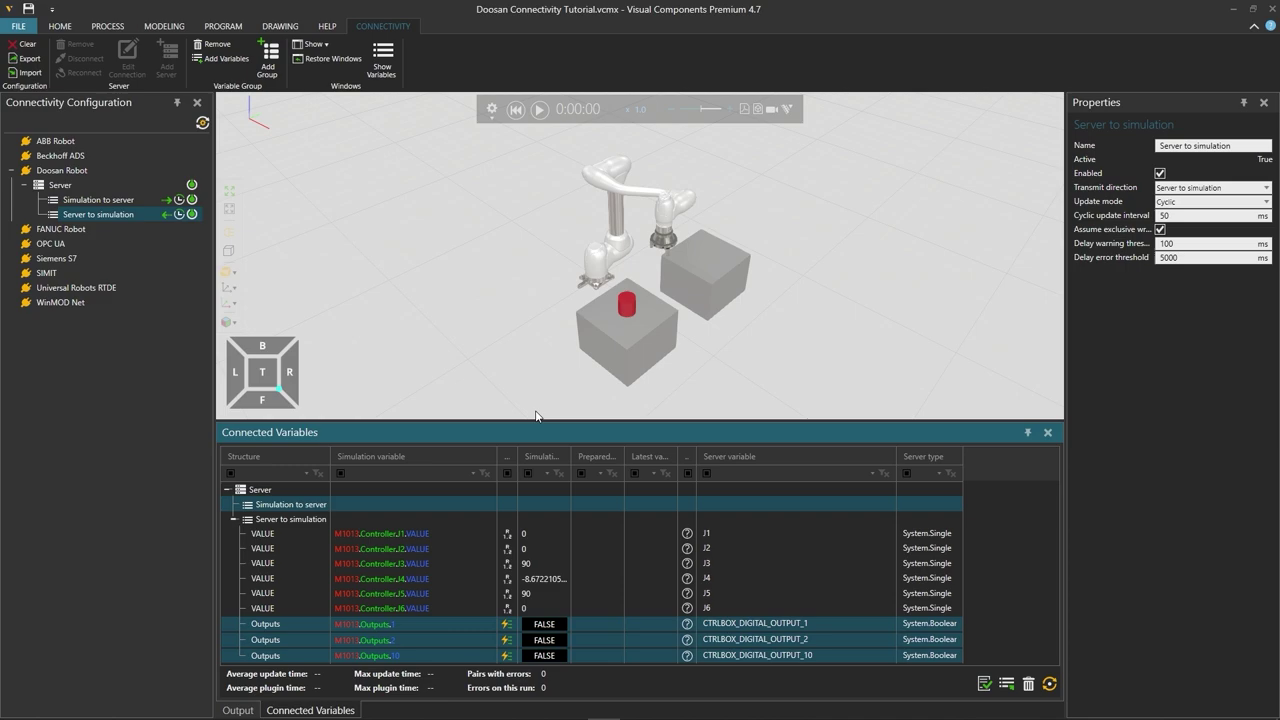
drag(539, 420, 537, 385)
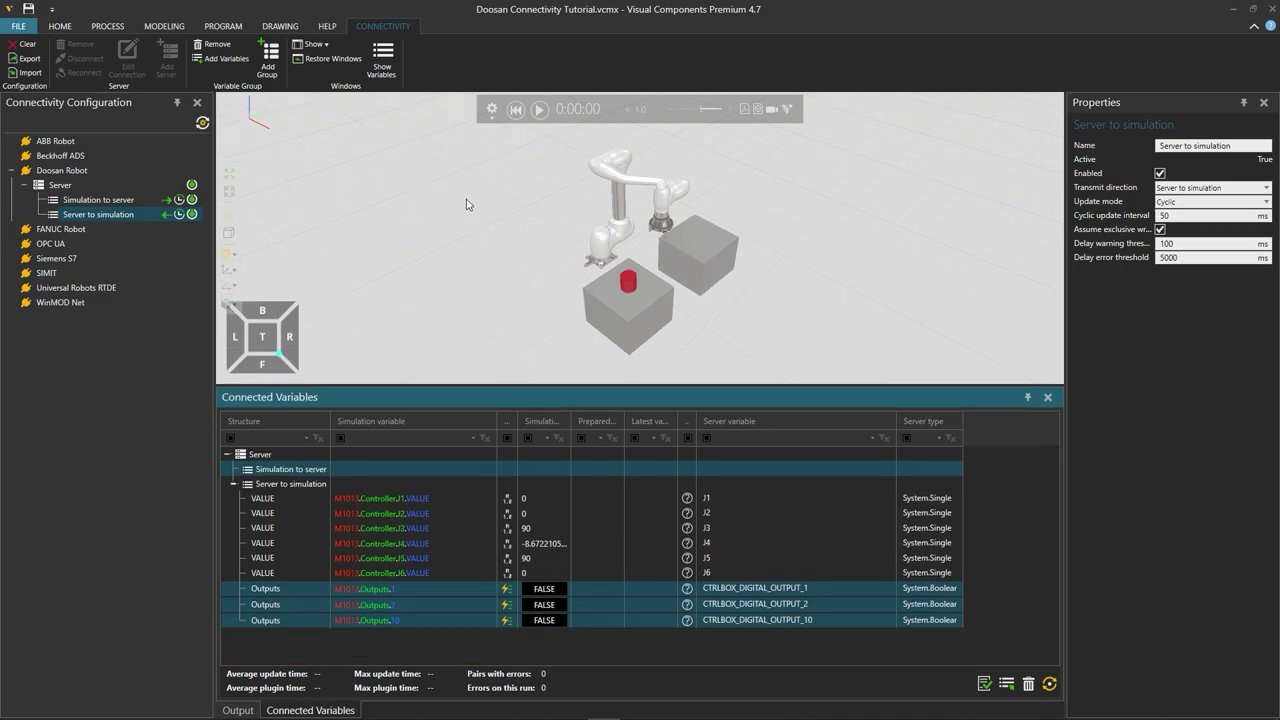
click(516, 111)
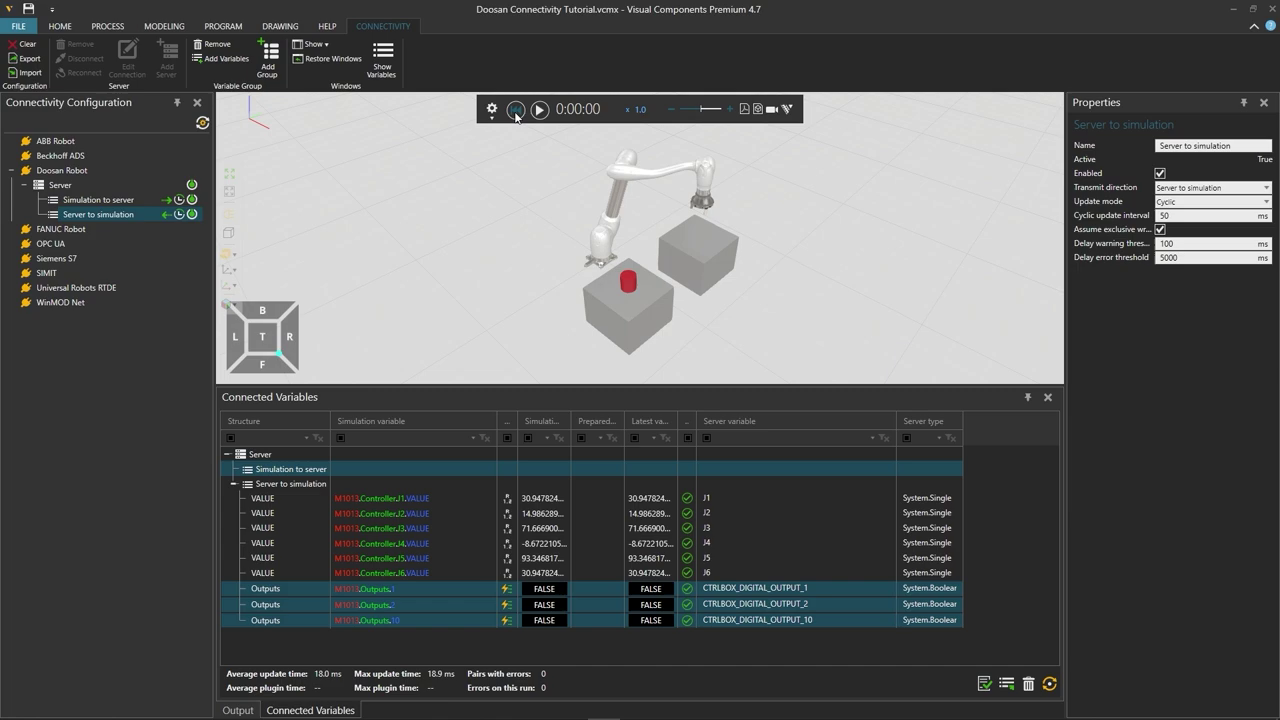
Step: Collapse Connectivity Configuration and Properties, and arrange Visual Components side by side with DART-Studio
click(177, 103)
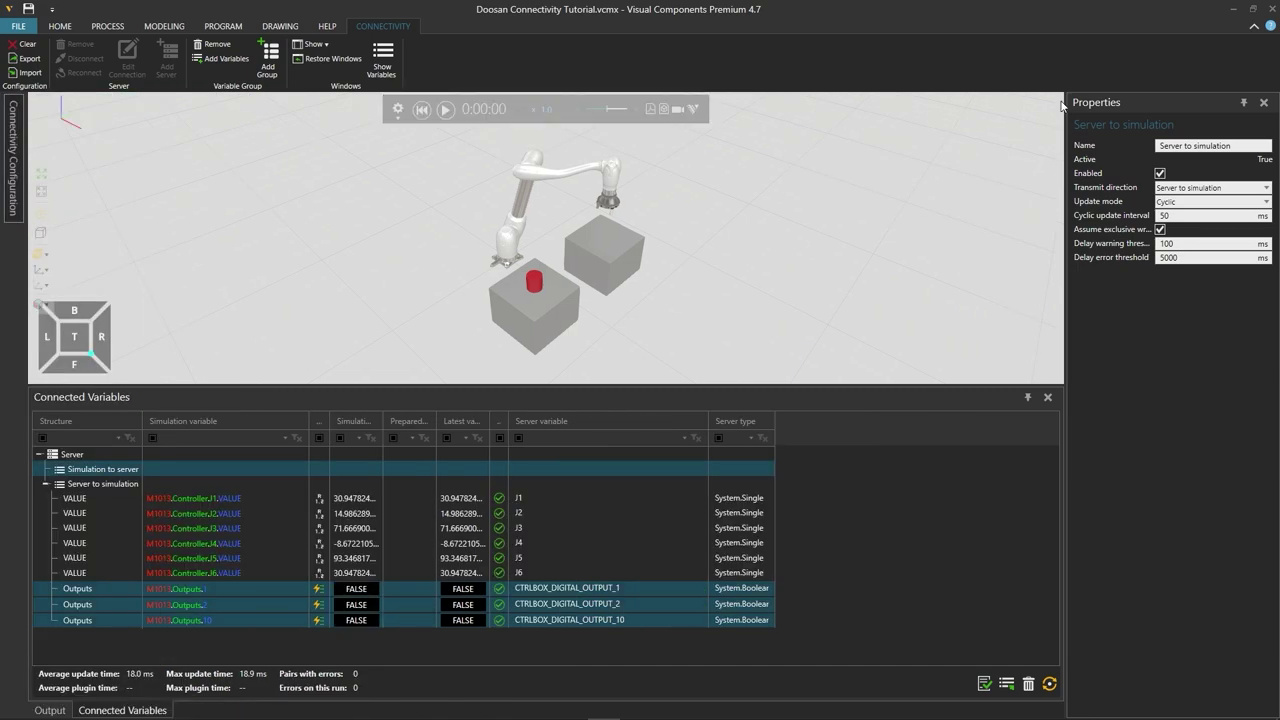
click(1244, 103)
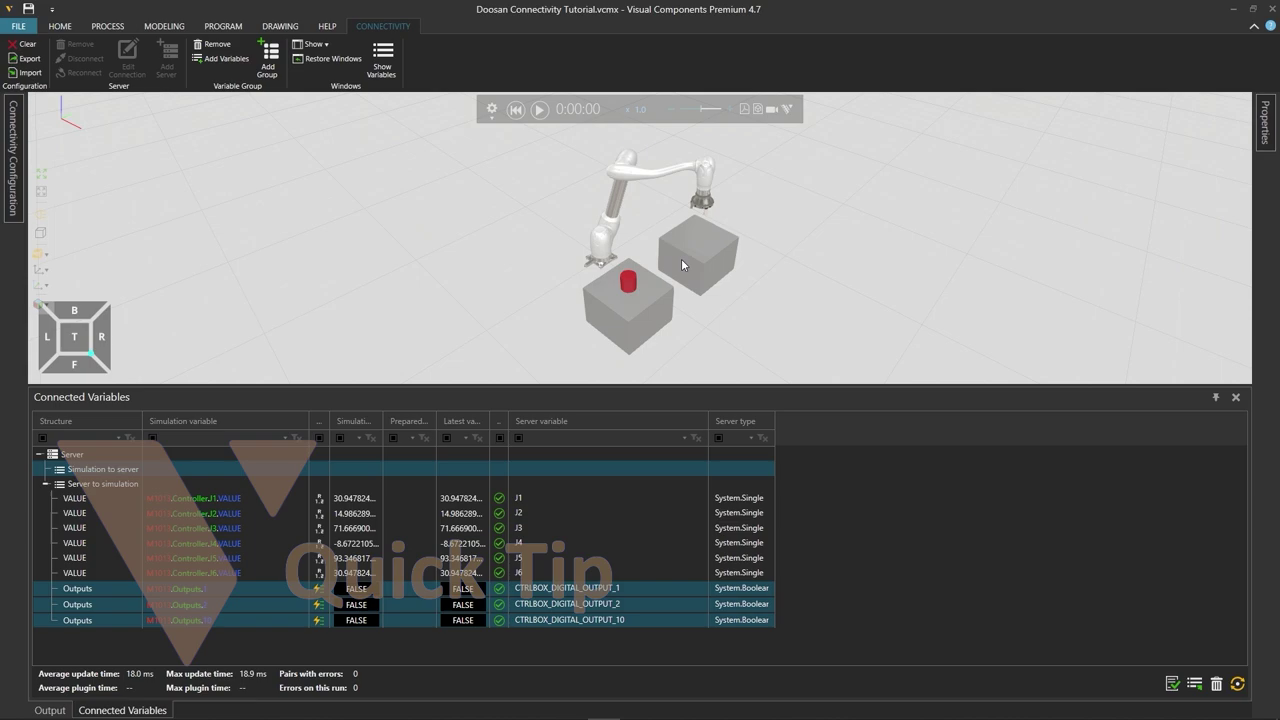
key(super+Left)
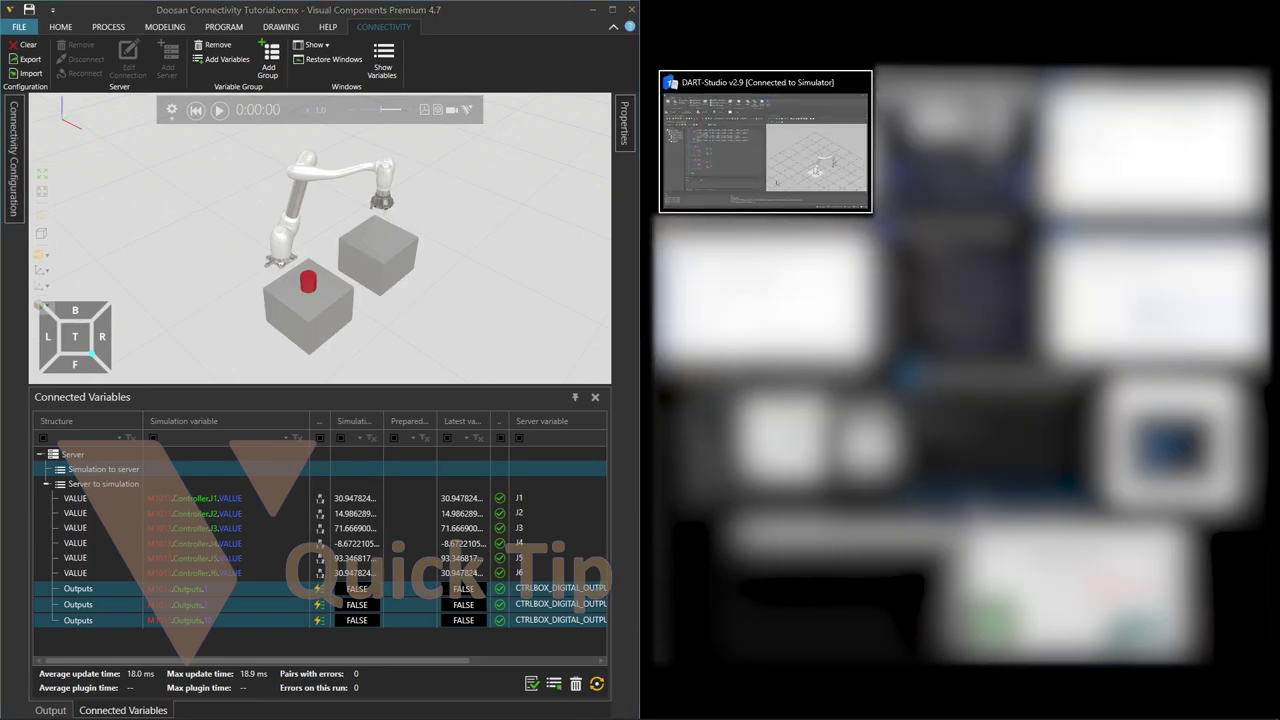
click(762, 180)
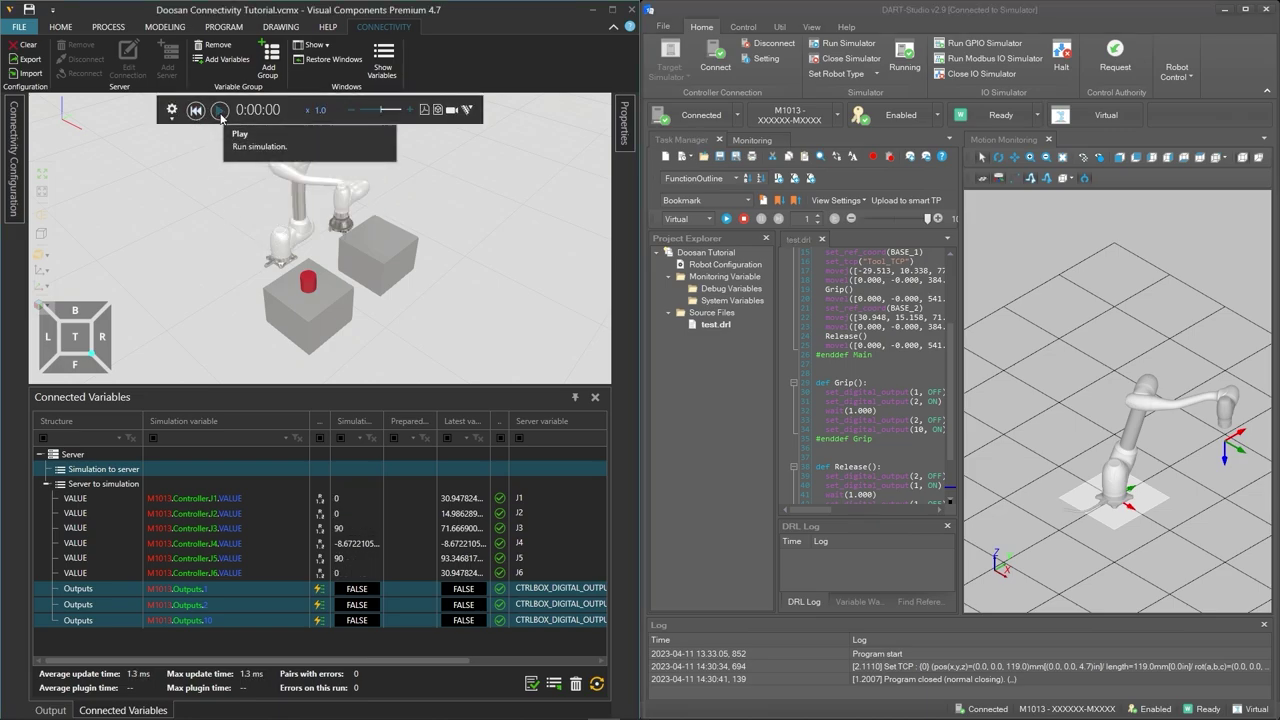
Step: Start the simulation in Visual Components and run the test.drl program in DART-Studio
click(219, 110)
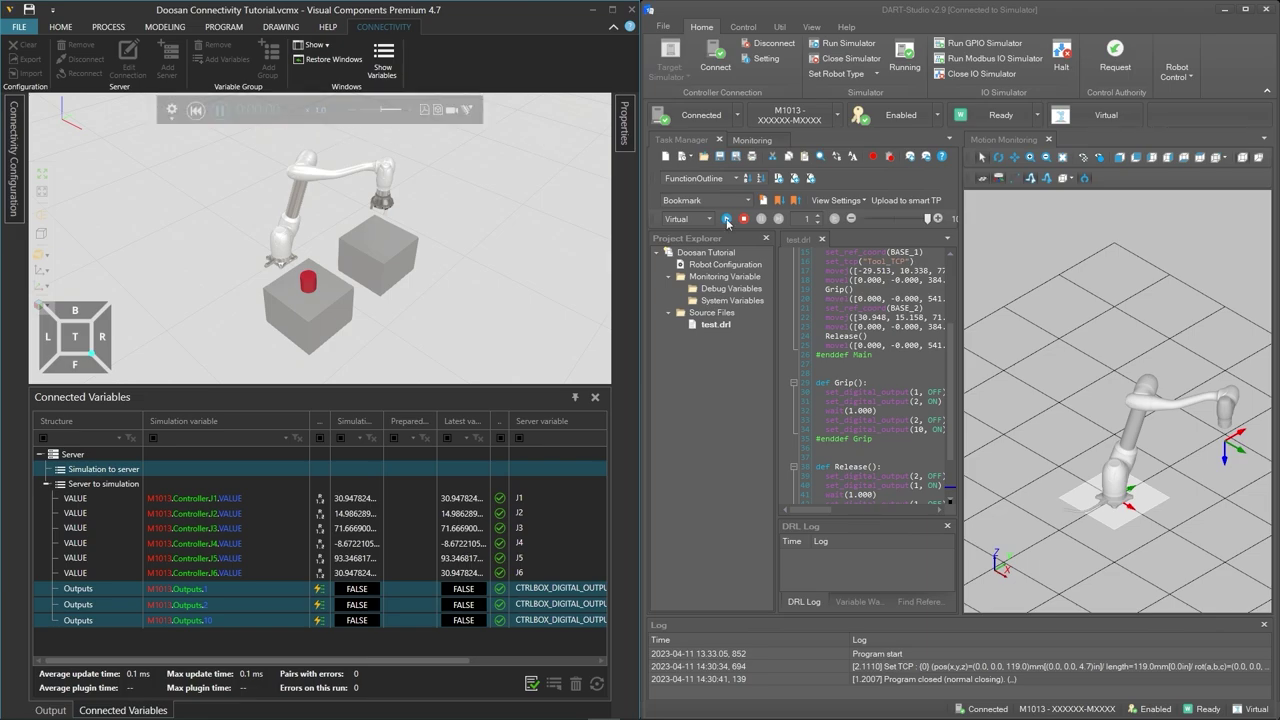
click(727, 219)
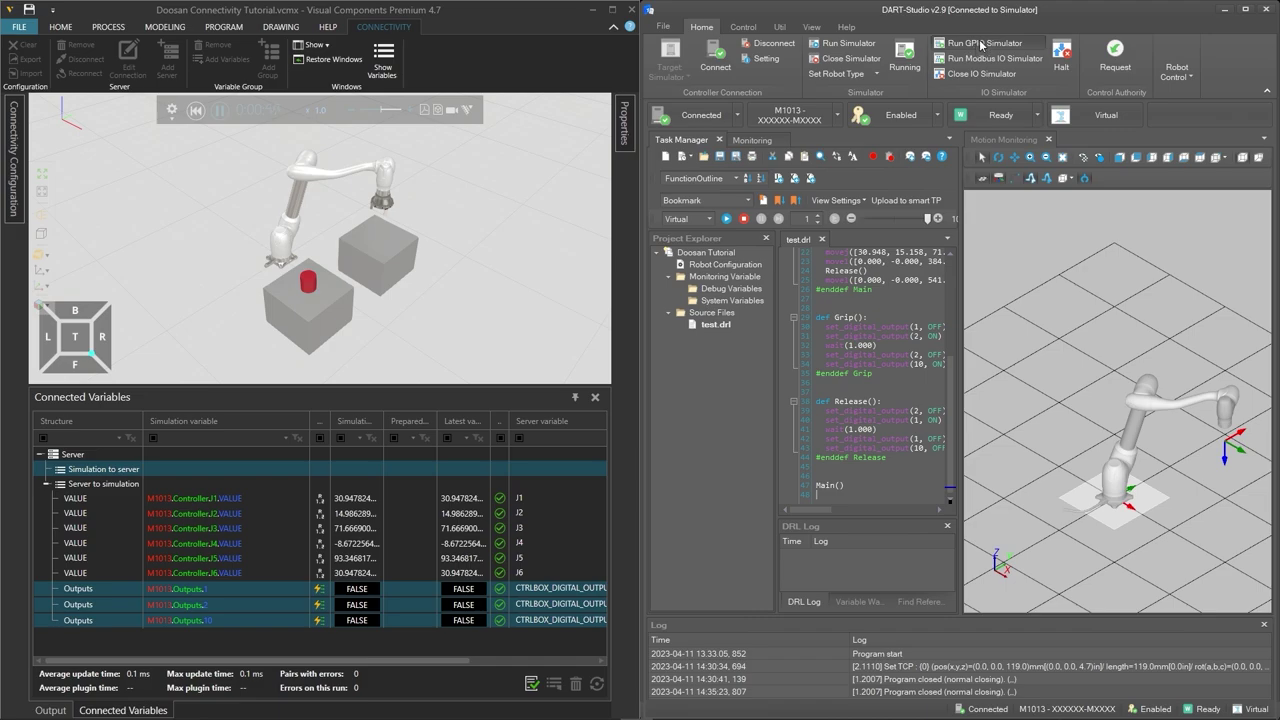
Step: Open the GPIO simulator clear of the DART-Studio run controls, and rerun the reset simulation together with the DRL program
click(980, 44)
drag(942, 133, 822, 267)
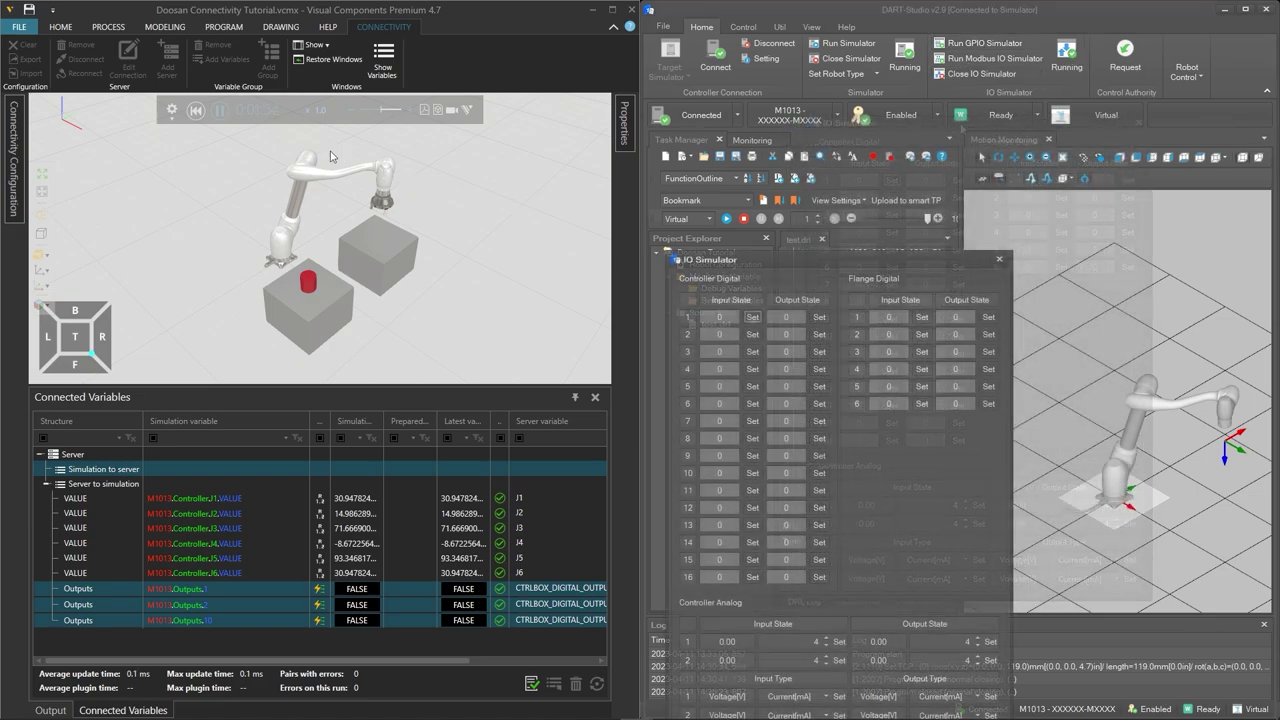
click(197, 112)
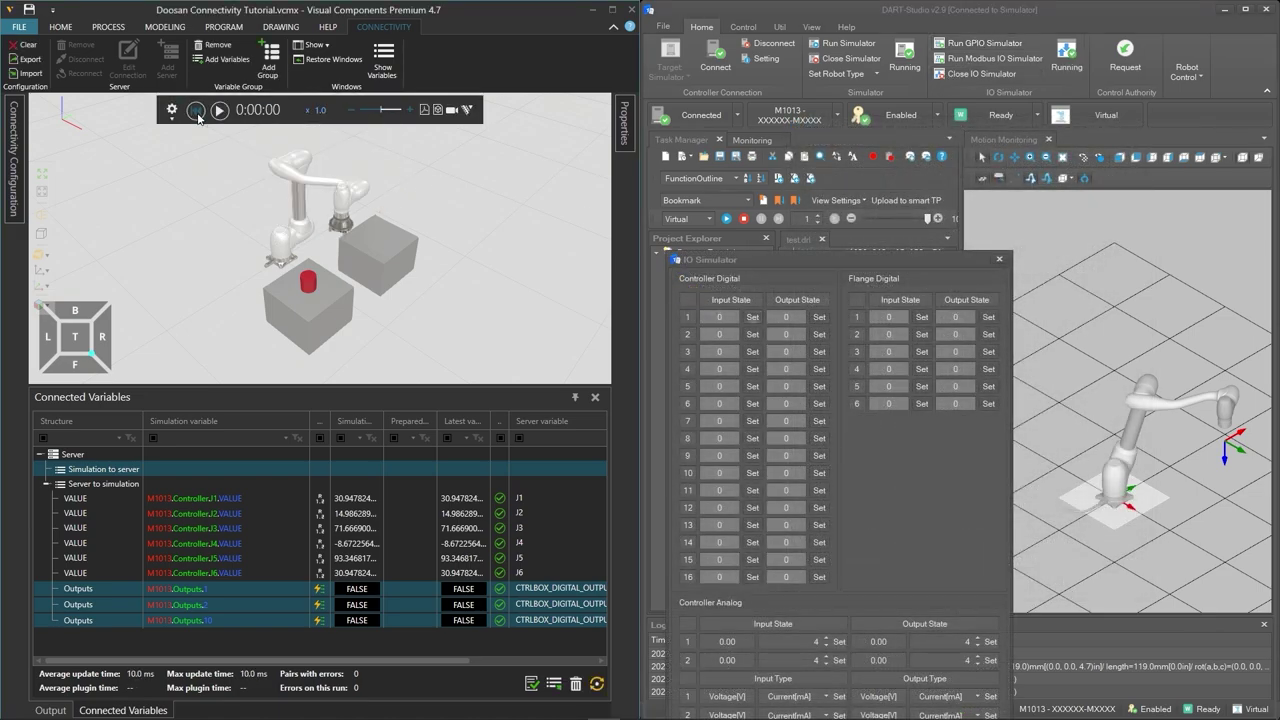
click(220, 111)
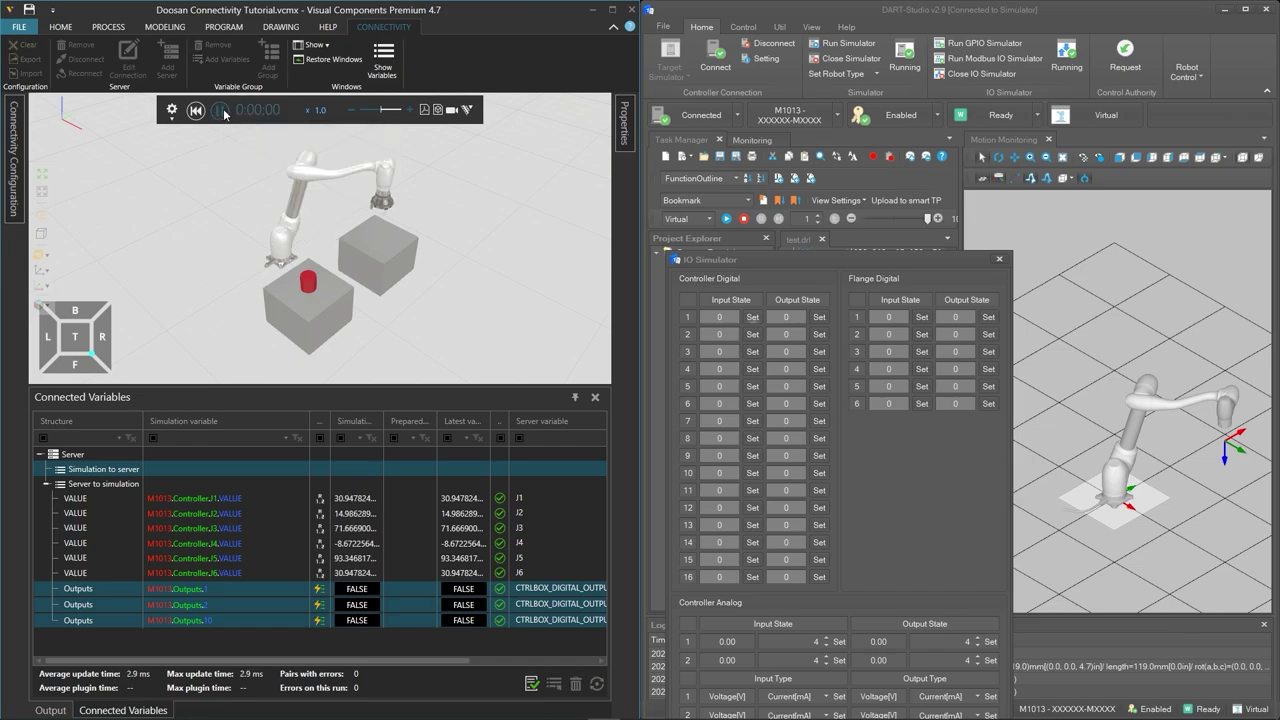
click(727, 219)
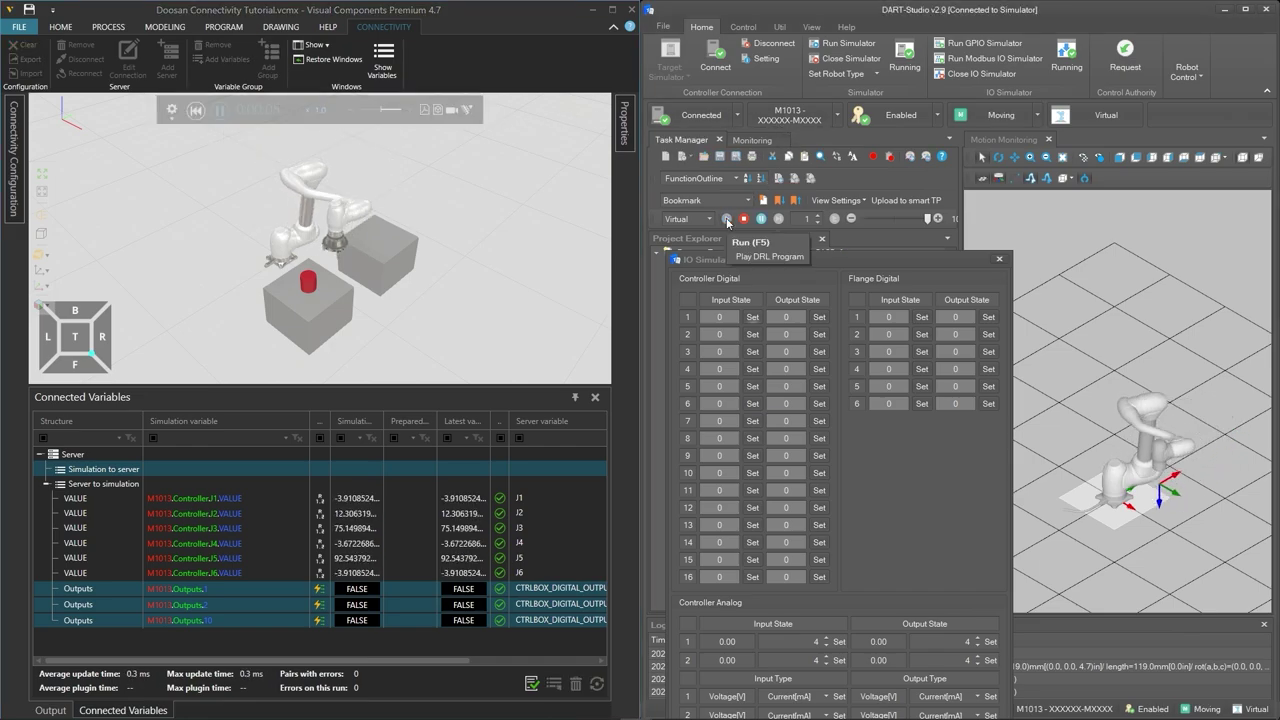